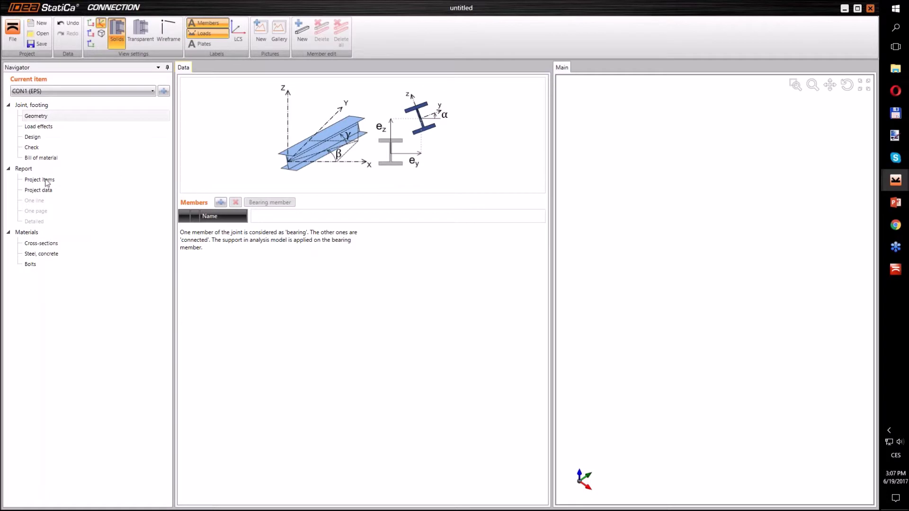
- Change the analysis type of project item CON1 to ST and return to the joint geometry
left_click(39, 180)
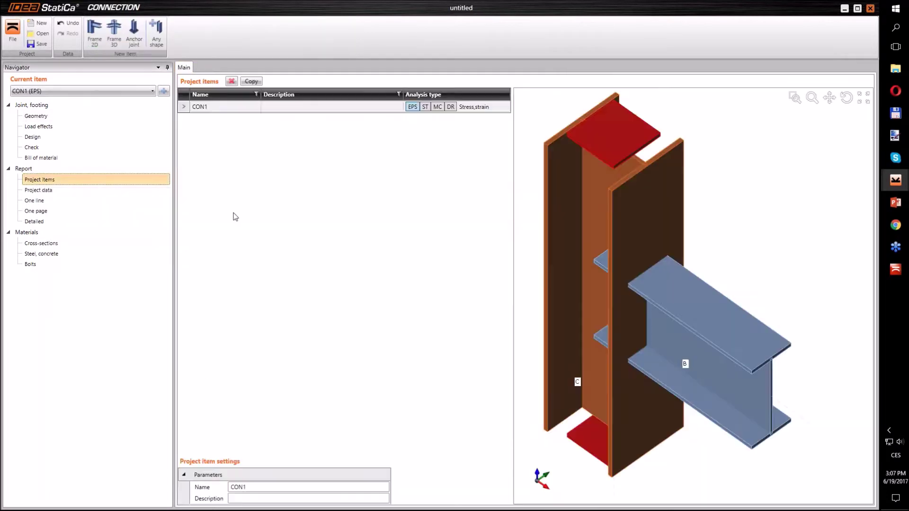
left_click(426, 107)
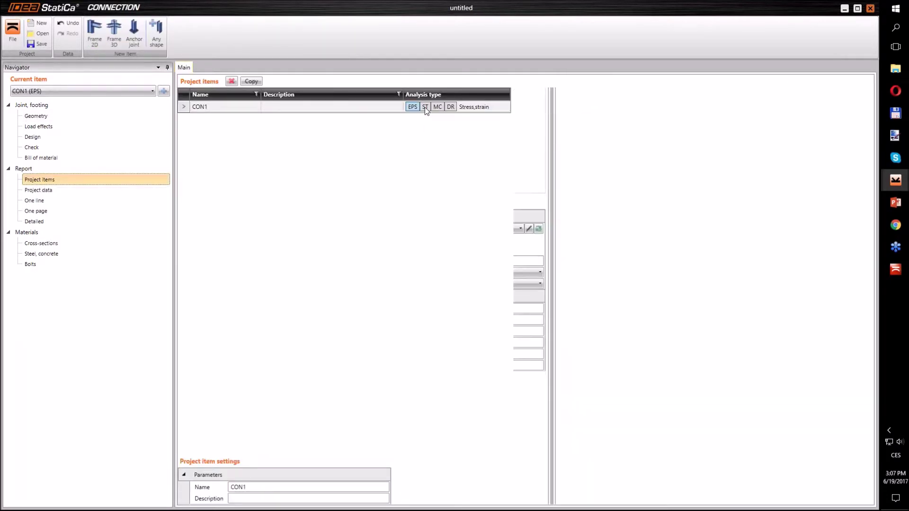
left_click(47, 117)
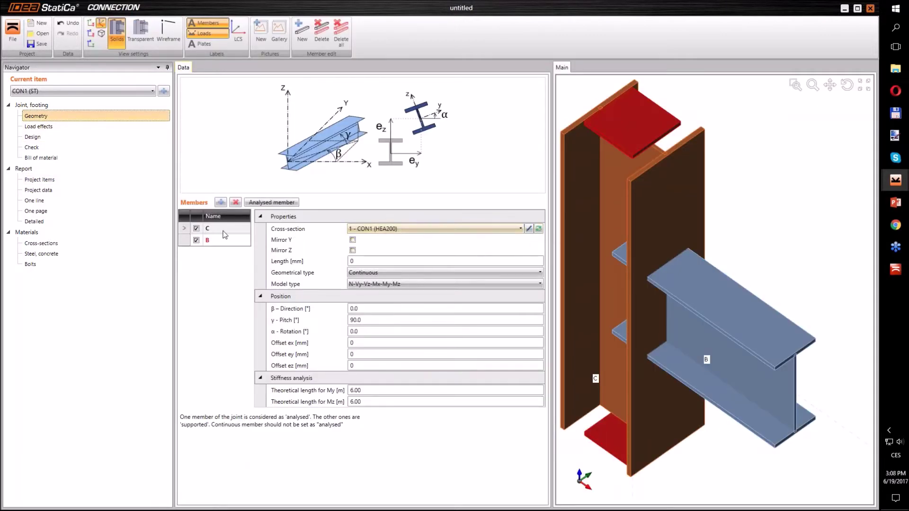
- Assign a new rolled HEA280 cross-section to column C
left_click(185, 229)
left_click(529, 229)
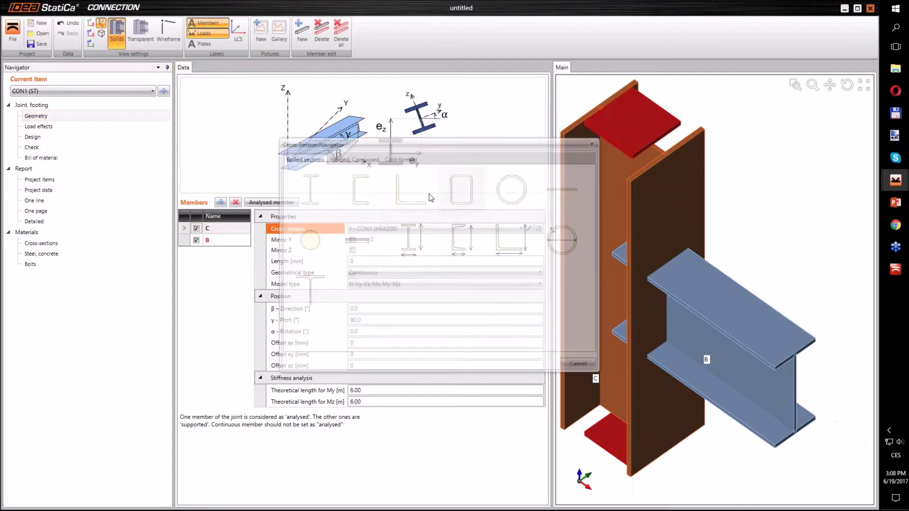
left_click(311, 190)
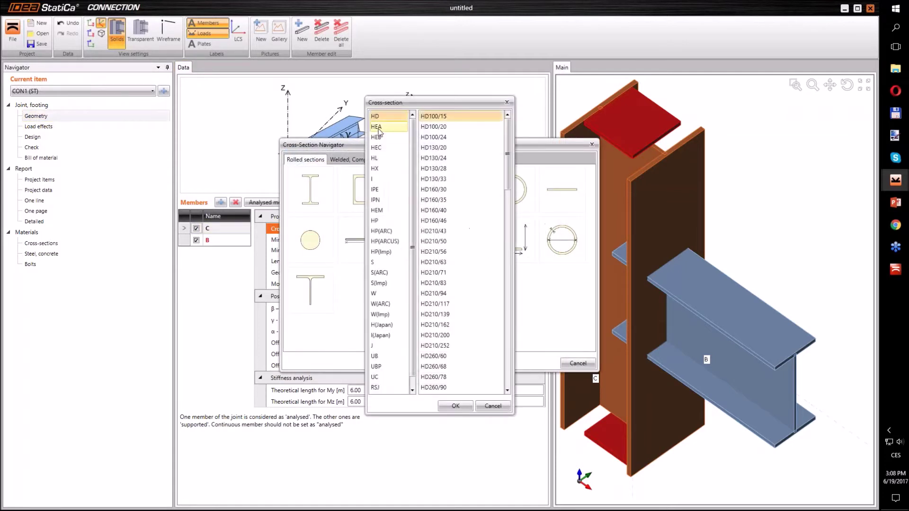
left_click(378, 127)
left_click(438, 272)
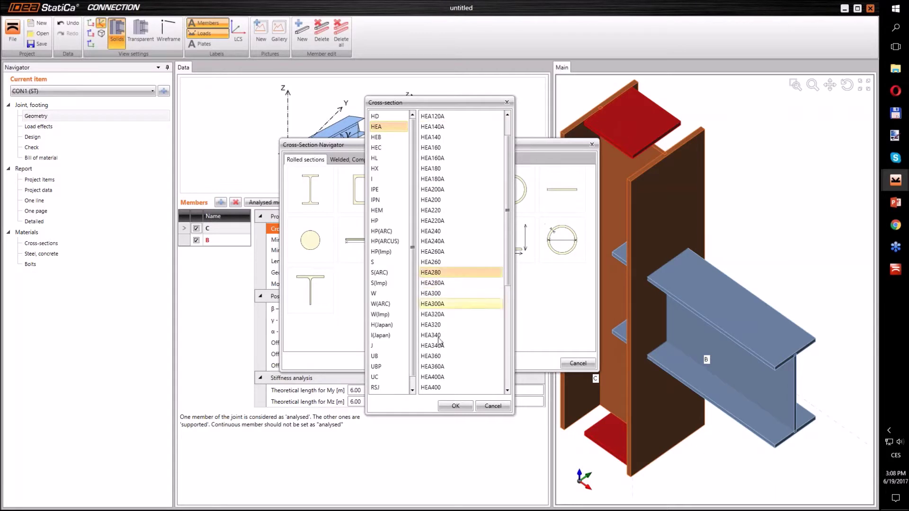
left_click(454, 404)
- Assign a new rolled IPE300 cross-section to beam B
left_click(185, 242)
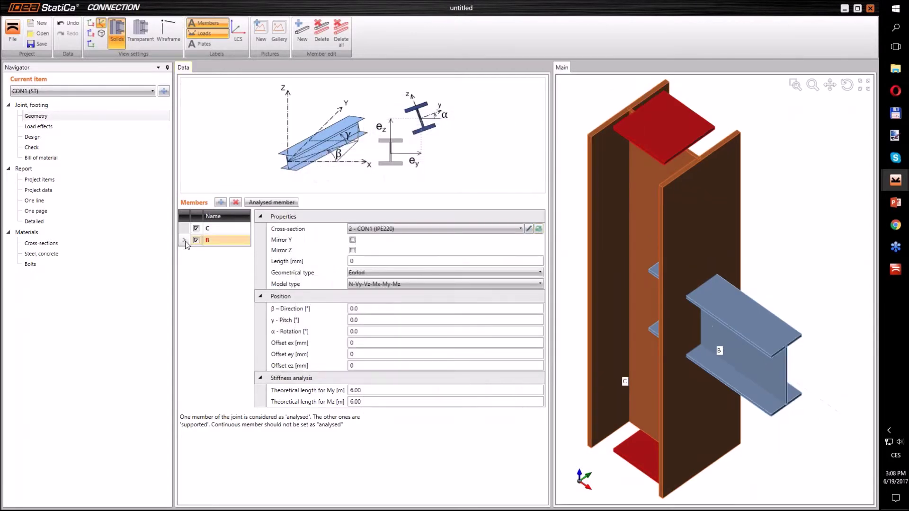
left_click(538, 229)
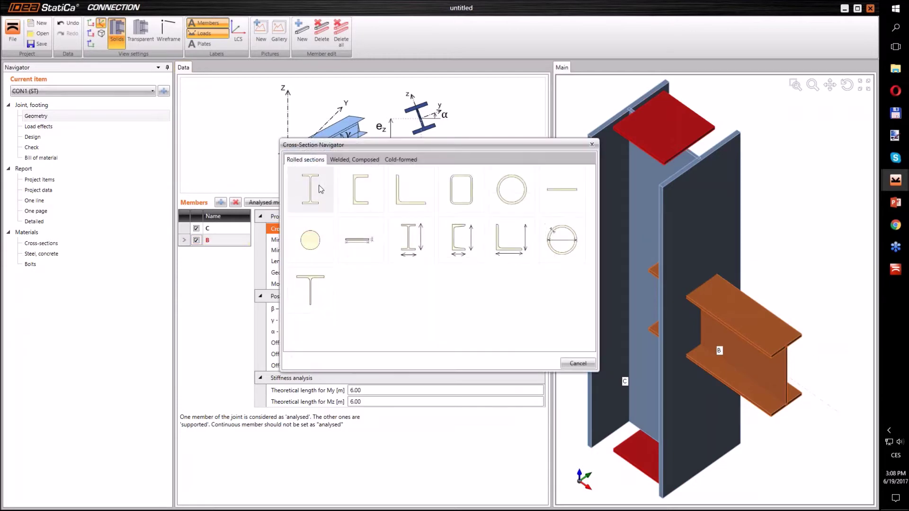
left_click(310, 189)
left_click(375, 189)
scroll(436, 284, "down", 3)
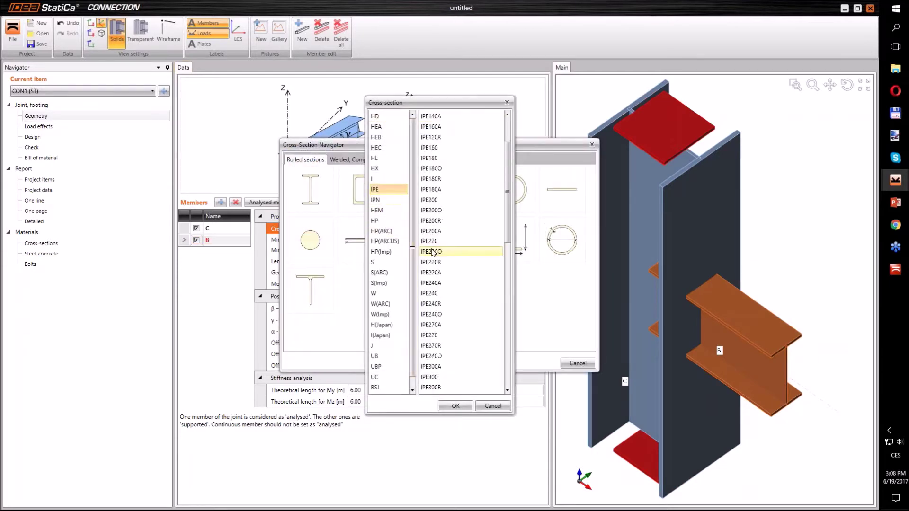
left_click(431, 345)
left_click(456, 406)
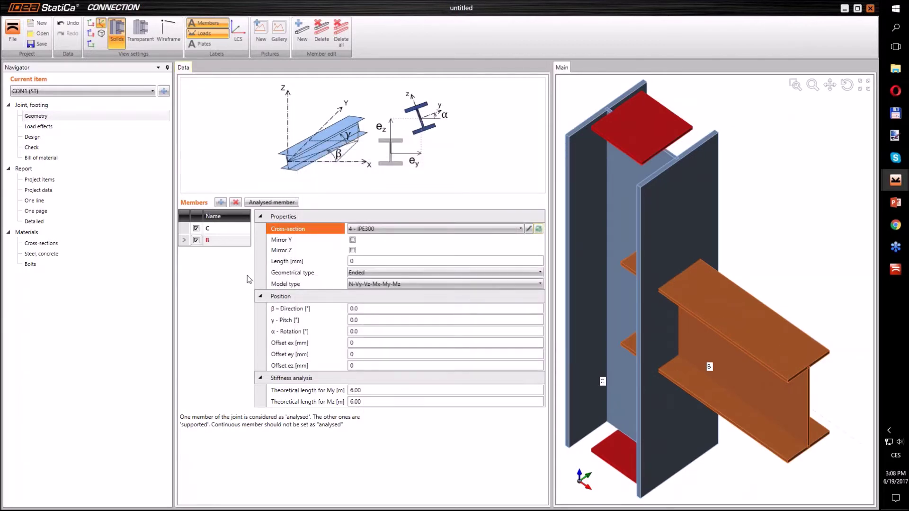
- Set the bending moment My on beam B to 100 kNm in load effect LE1
left_click(58, 128)
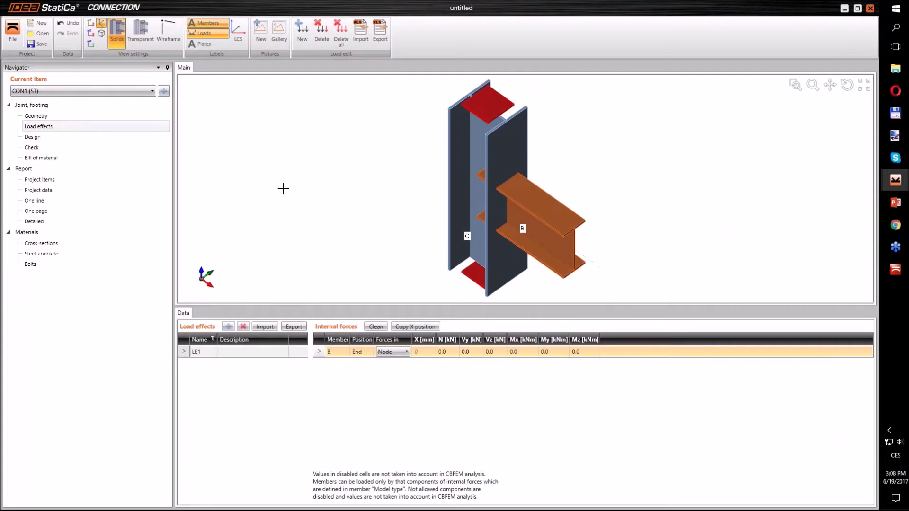
left_click(548, 353)
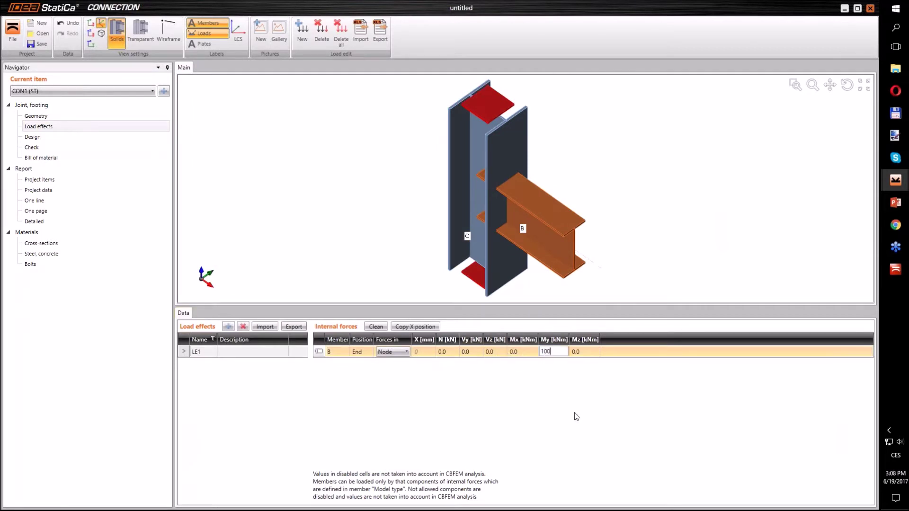
key("Tab")
right_click_drag(623, 259, 554, 87)
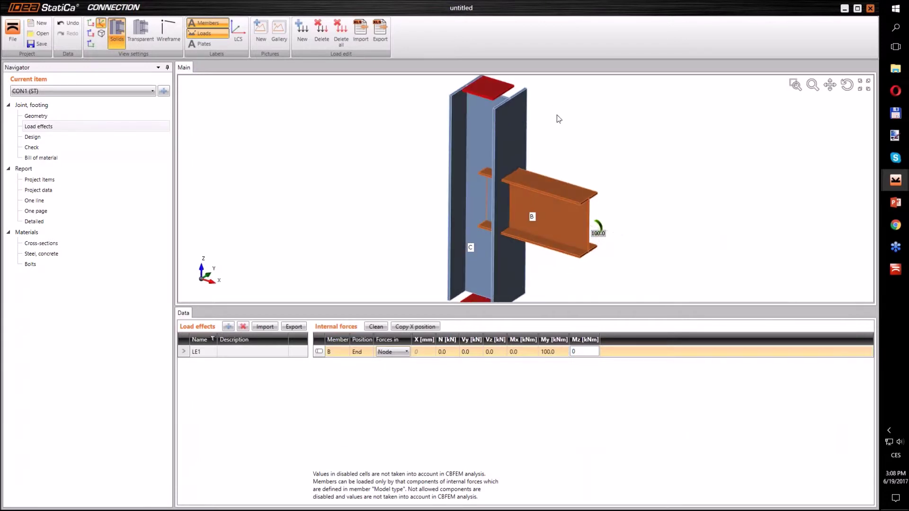
scroll(556, 116, "down", 2)
middle_click_drag(588, 261, 574, 265)
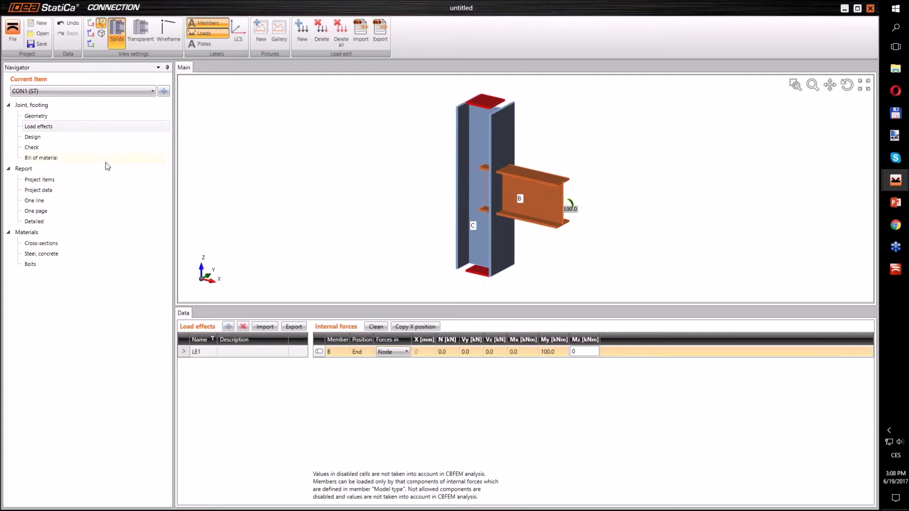
- Add a fin plate manufacturing operation with M20 10.9 bolts to the joint design
left_click(46, 137)
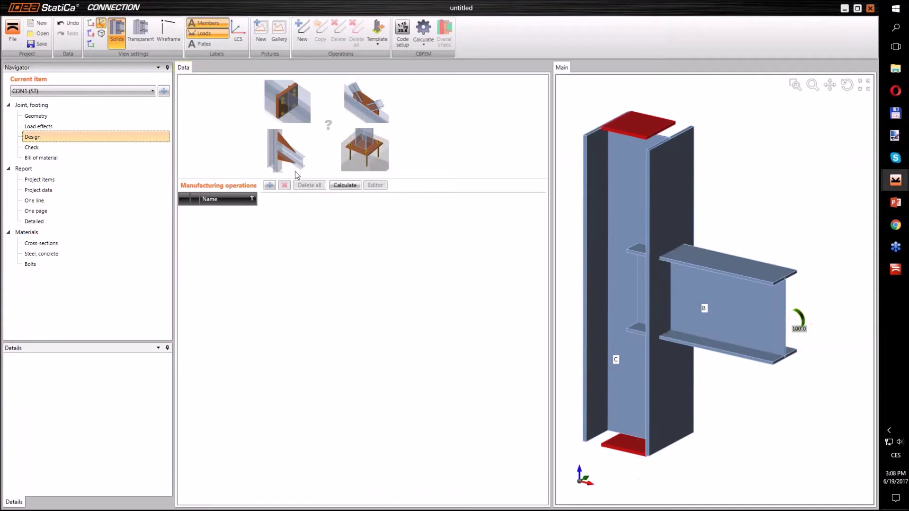
left_click(270, 185)
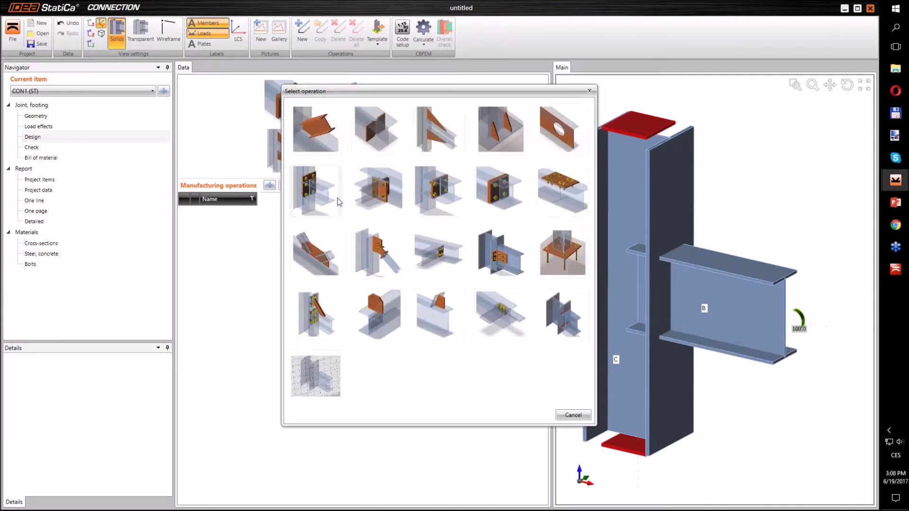
left_click(436, 258)
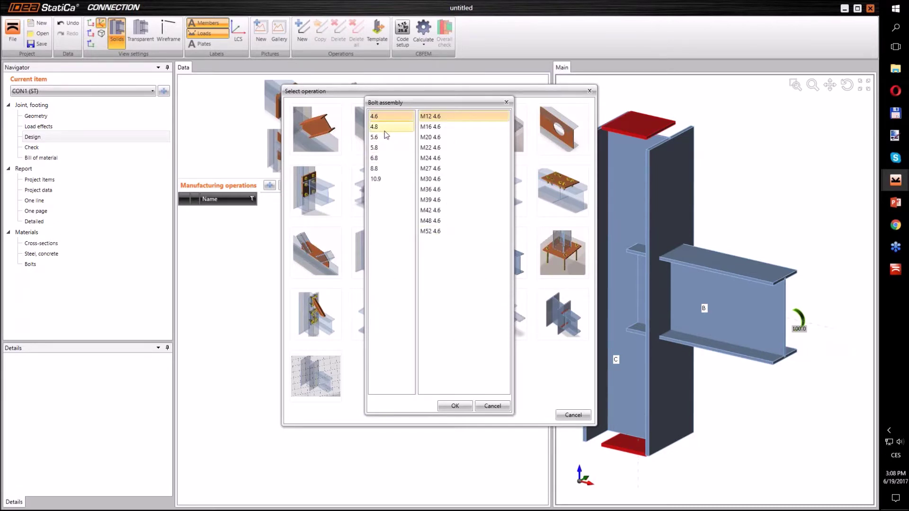
left_click(385, 179)
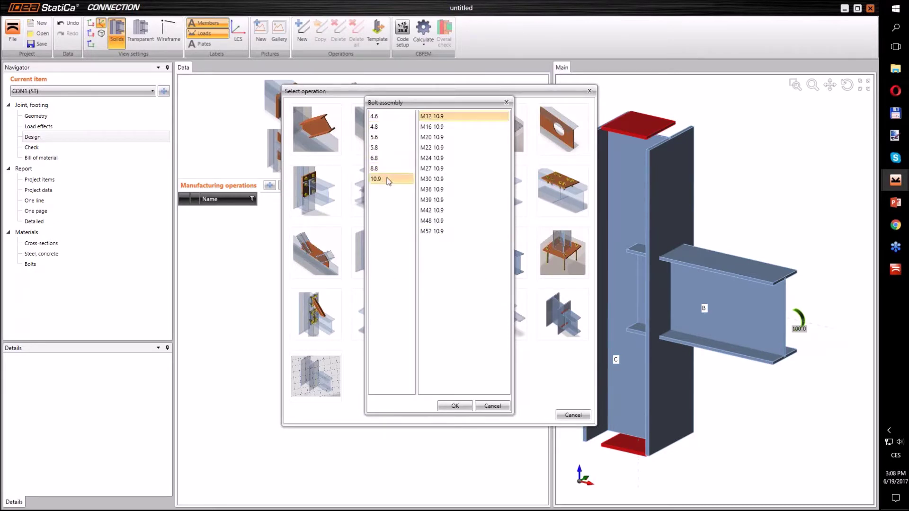
left_click(433, 137)
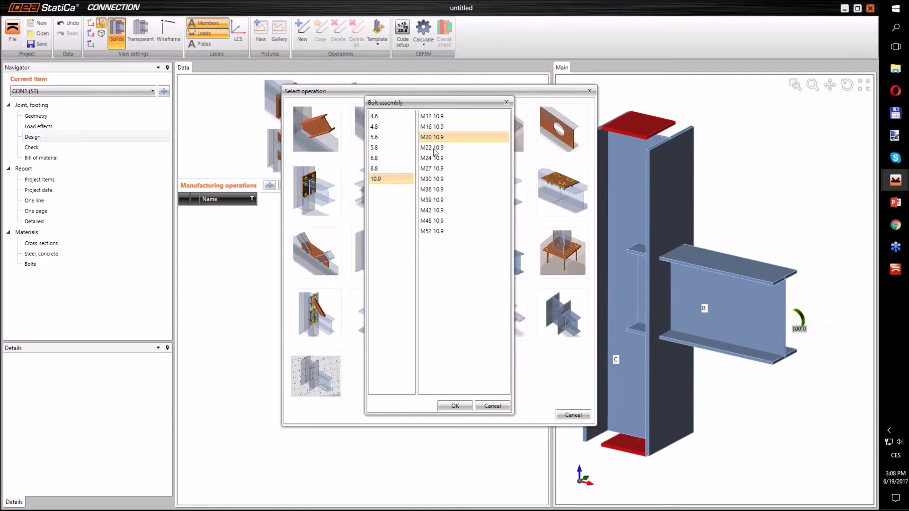
left_click(455, 406)
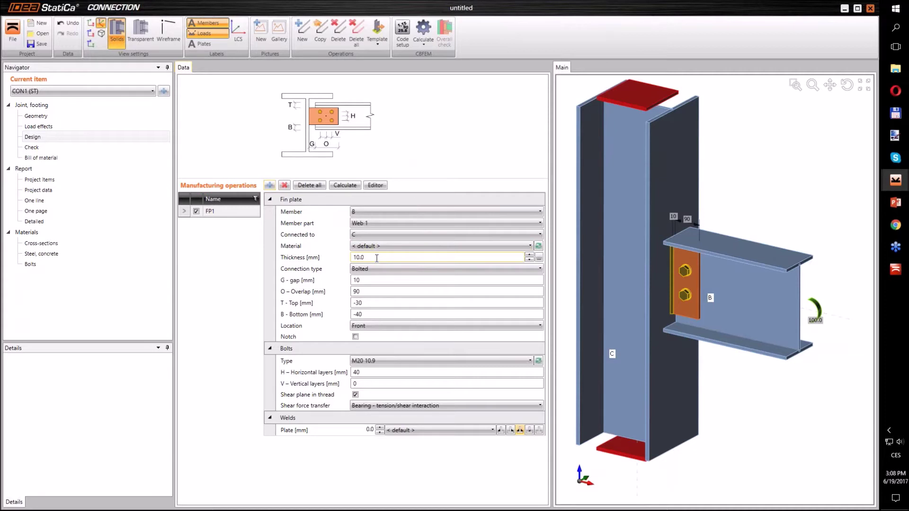
- Set the web fin plate's overlap to 70 mm and its top and bottom offsets to -50 mm
left_click(379, 292)
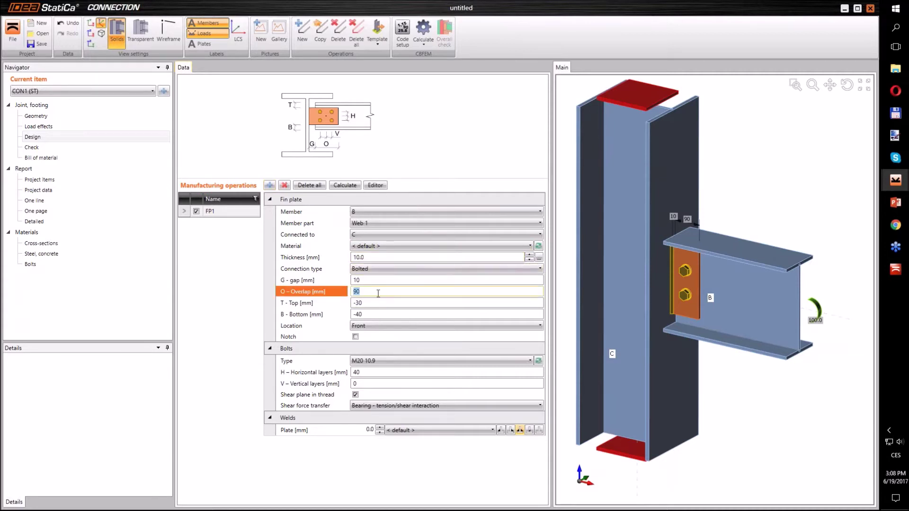
type("70")
key("Tab")
type("-")
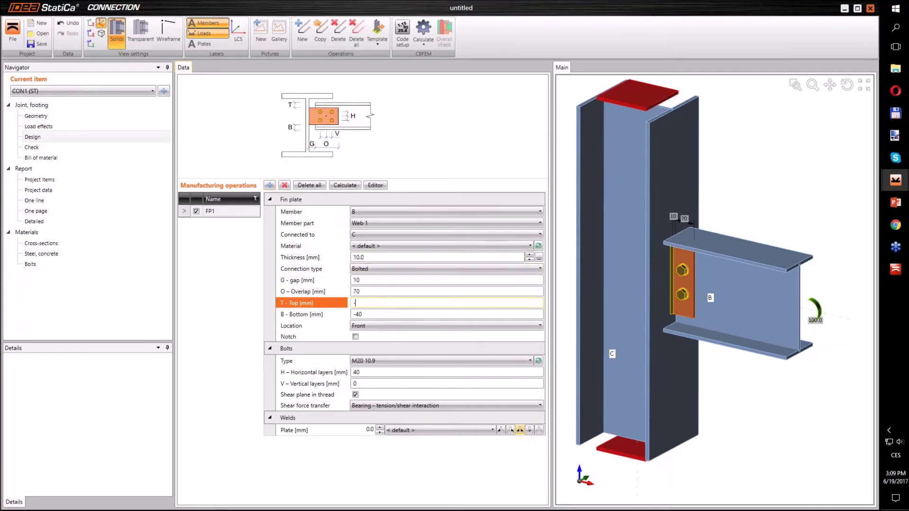
key("Tab")
type("-50")
key("Tab")
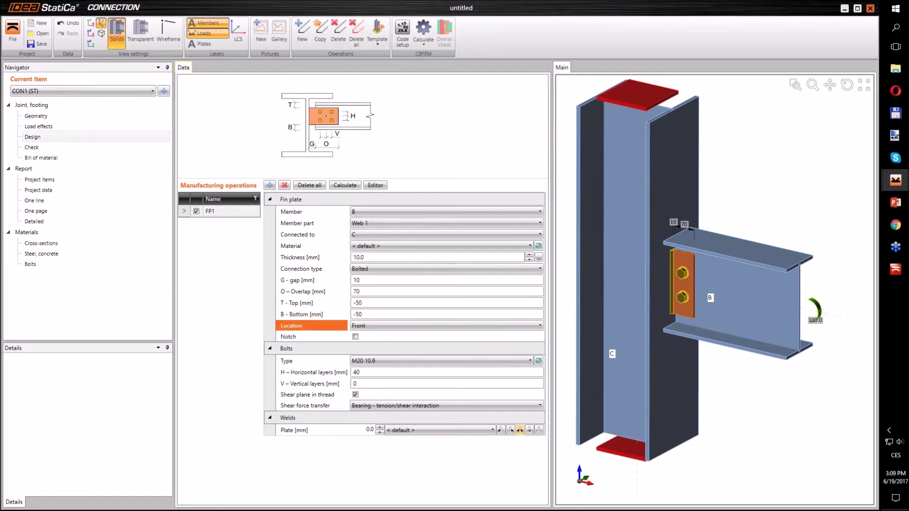
- Set the horizontal bolt layers of the web fin plate to "0 60"
left_click(371, 372)
type("0")
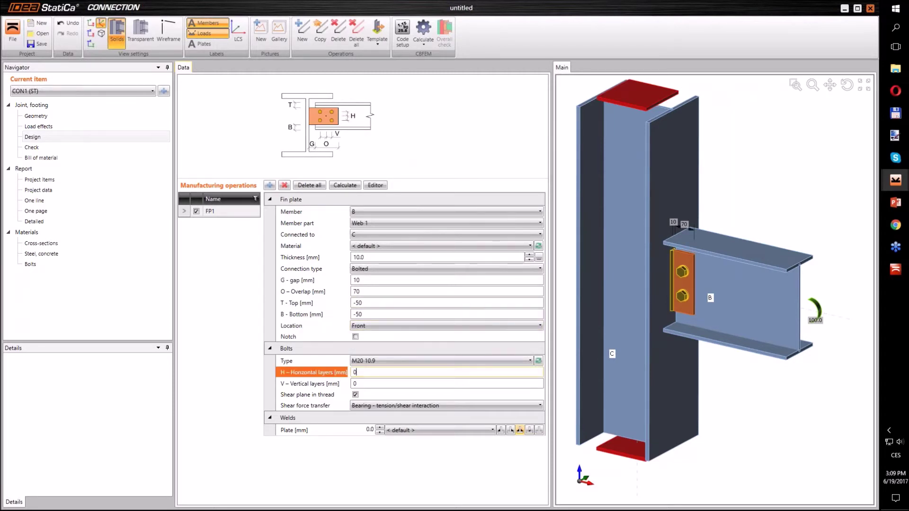
type(" 60")
key("Tab")
middle_click_drag(691, 285, 690, 277)
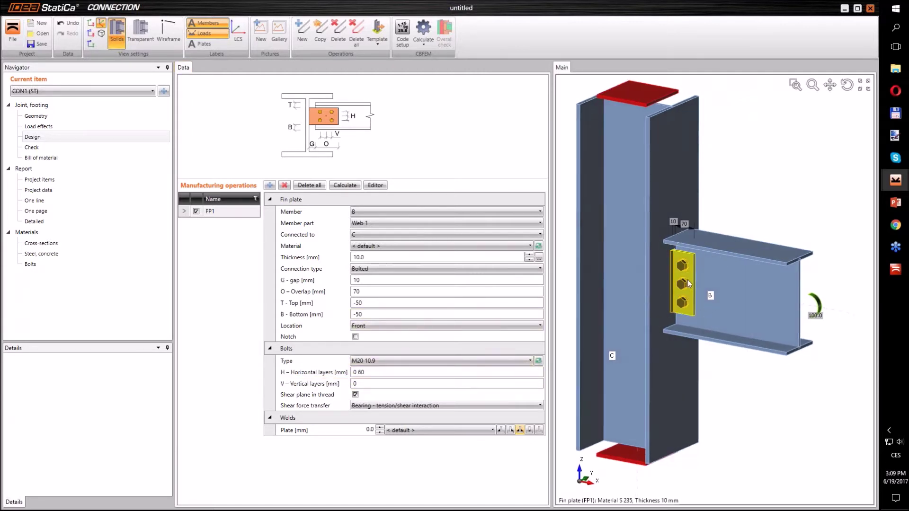
- Add a second fin plate on Top flange 1 of beam B with its location set to Rear
left_click(269, 185)
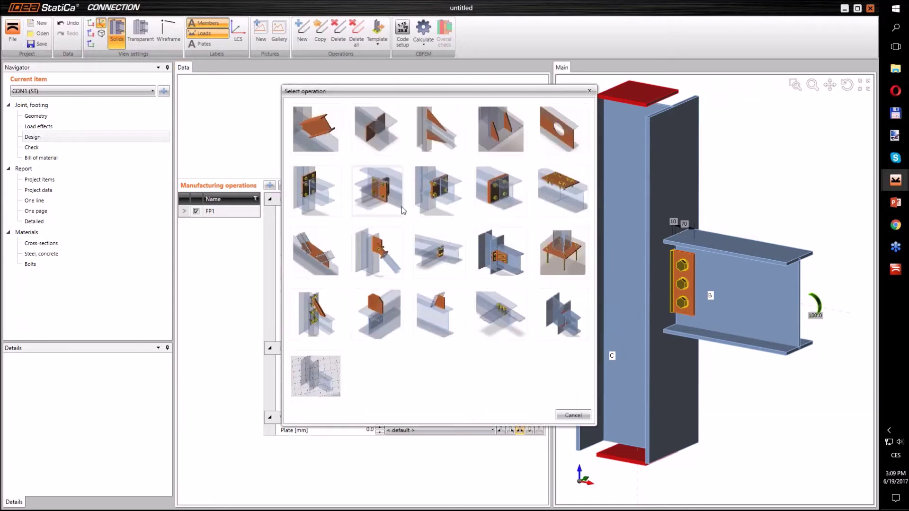
left_click(434, 254)
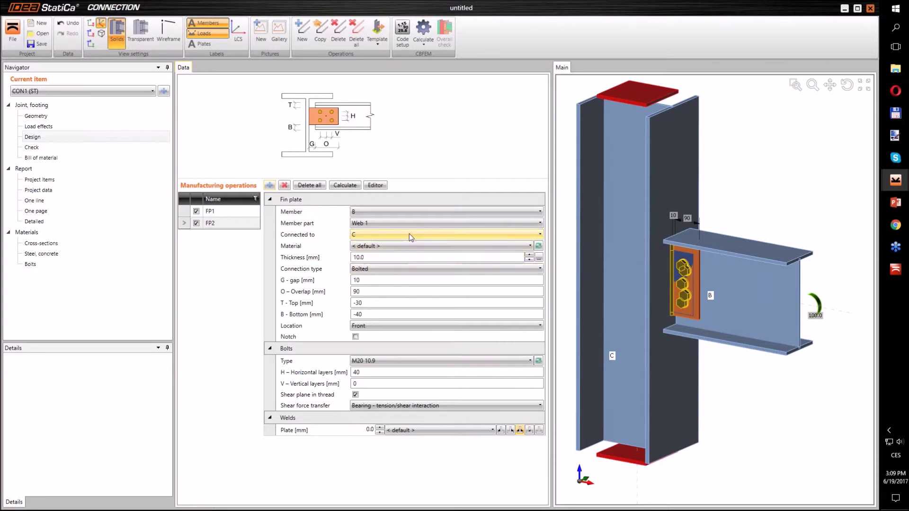
left_click(409, 223)
left_click(406, 243)
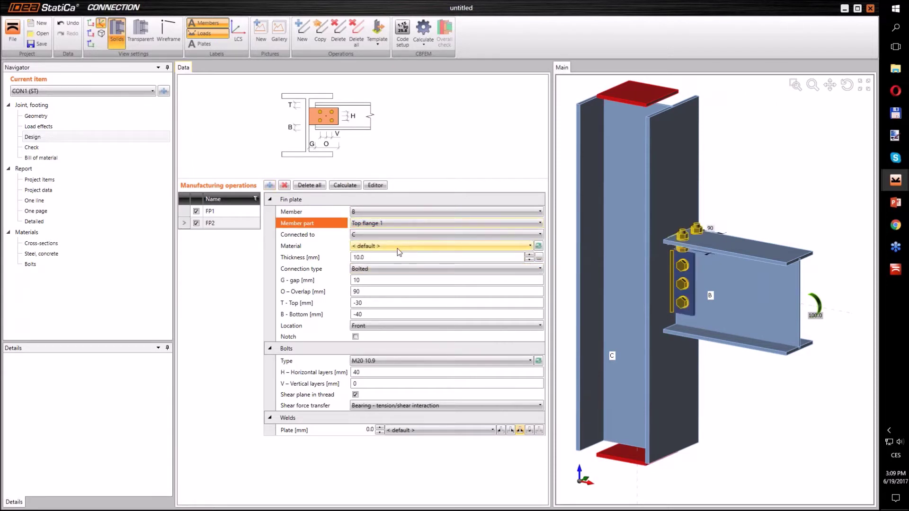
left_click(381, 326)
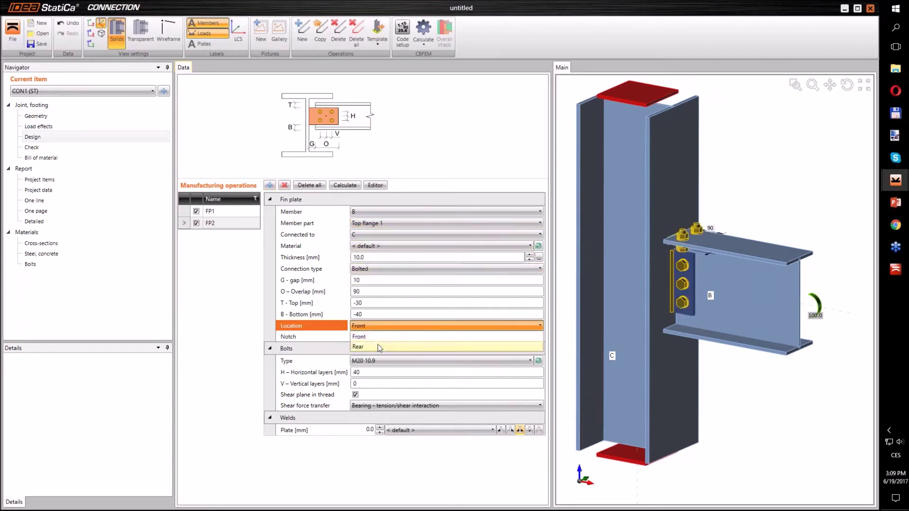
left_click(380, 347)
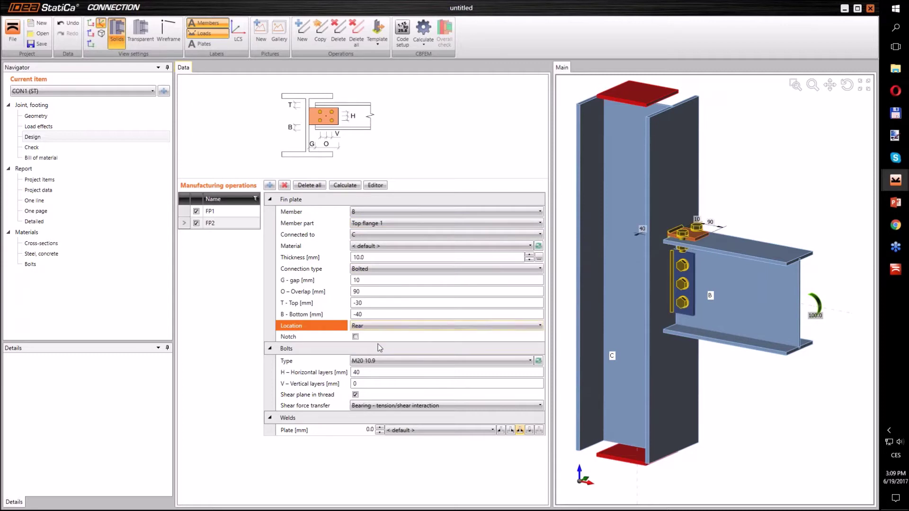
- Set the top flange fin plate's overlap to 280 mm and its top and bottom offsets to 40 mm
left_click(375, 292)
type("280")
key("Tab")
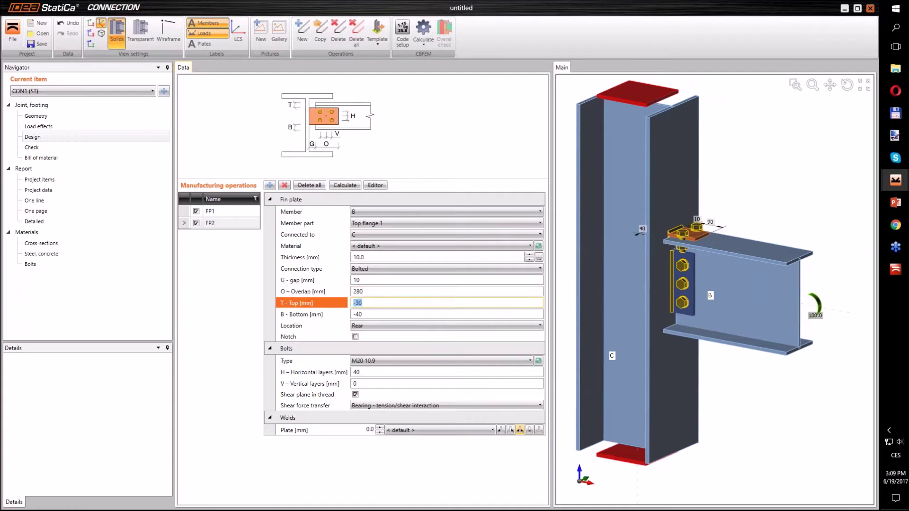
type("40")
key("Tab")
type("40")
key("Tab")
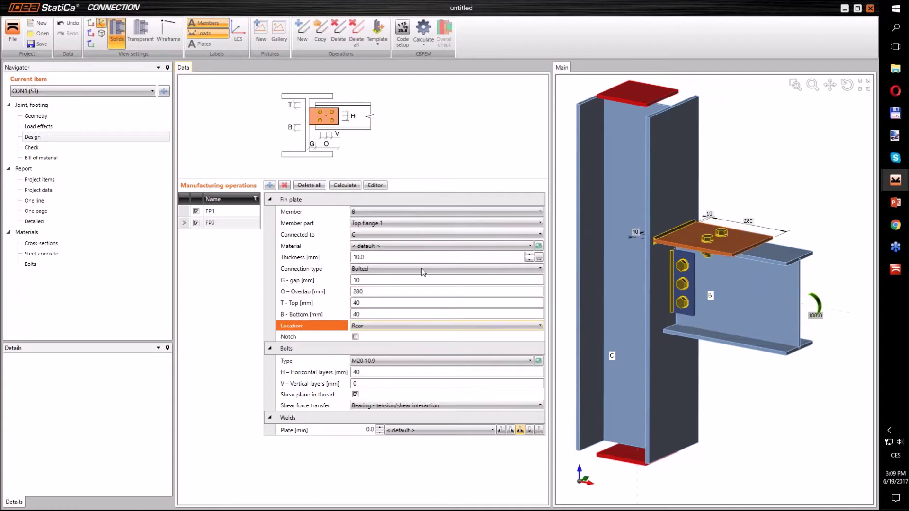
- Set the top flange plate's bolt layers to "40" horizontally and "30 90" vertically
right_click_drag(728, 183, 719, 214)
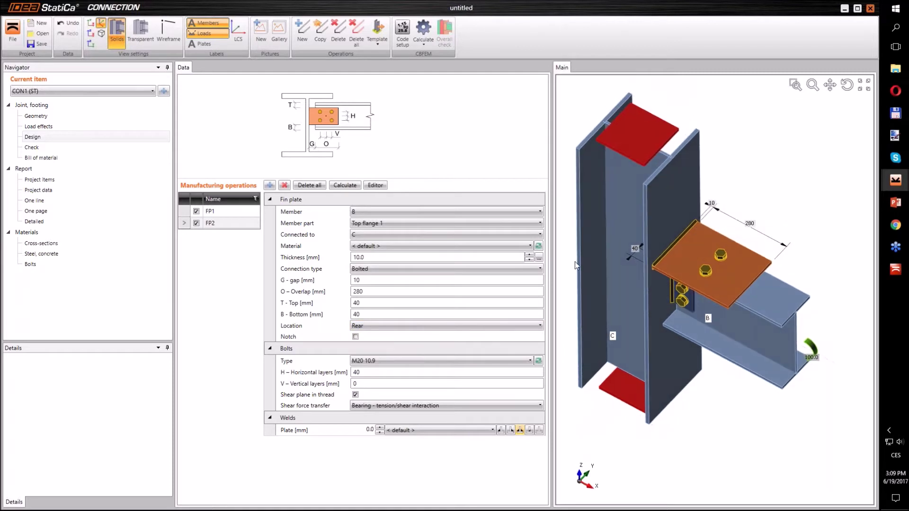
left_click(375, 371)
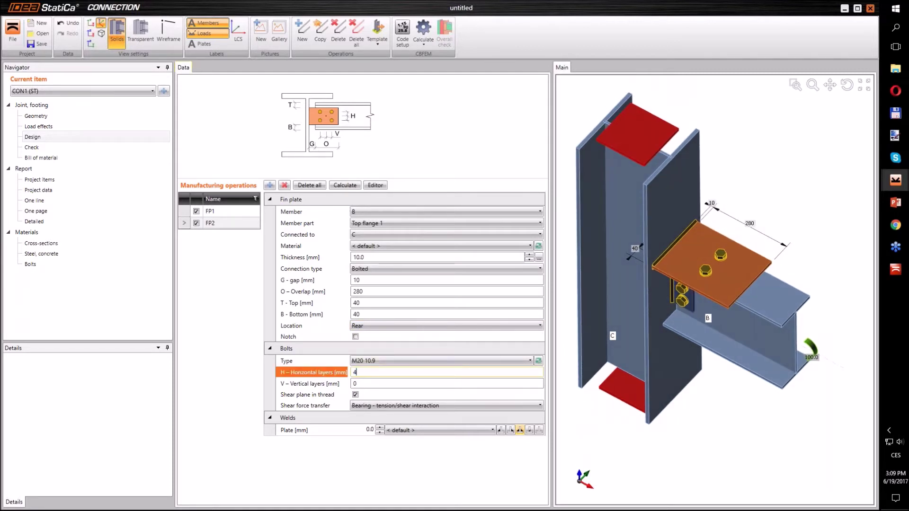
key("Tab")
type("30 90")
key("Tab")
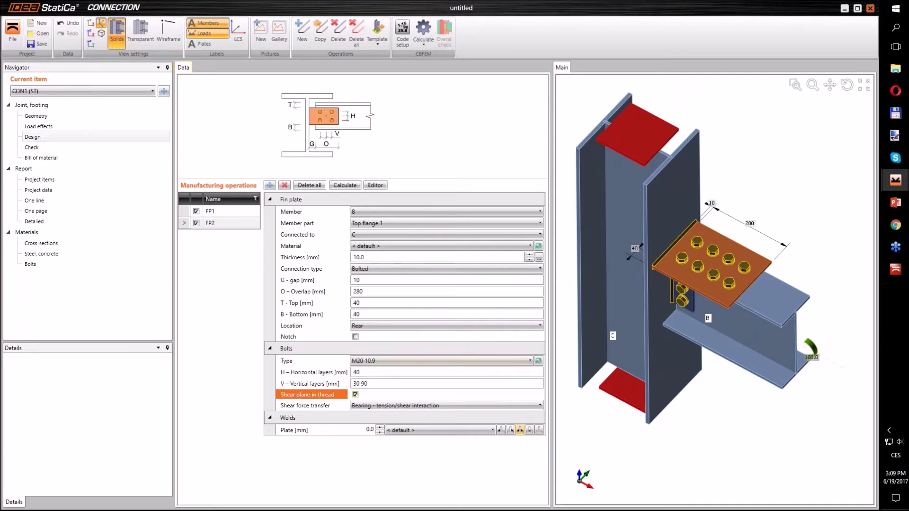
- Bevel corner 2 of the top flange fin plate in the plate editor, with A 280 mm and B 40 mm
left_click(382, 185)
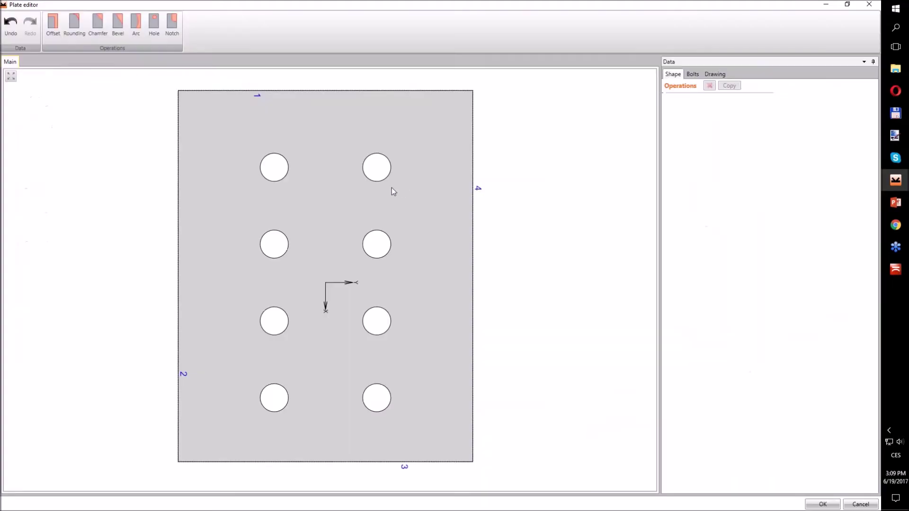
left_click(118, 24)
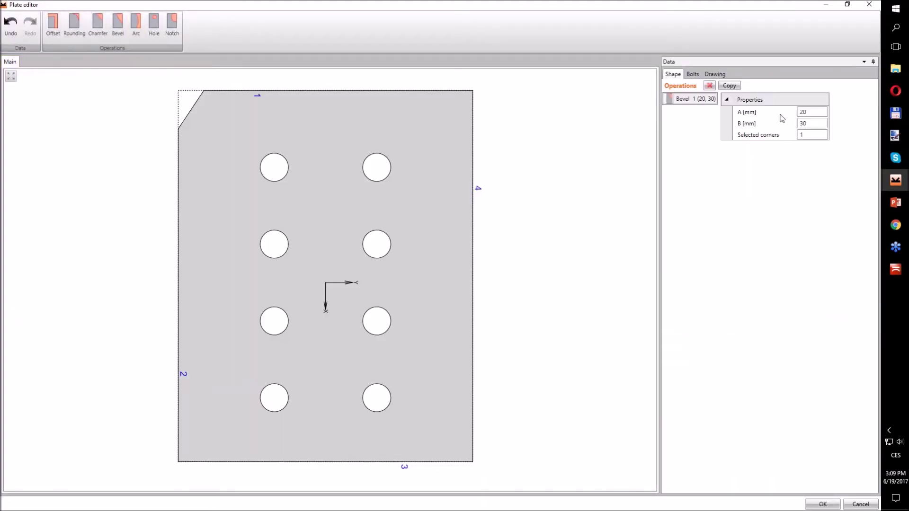
left_click(809, 112)
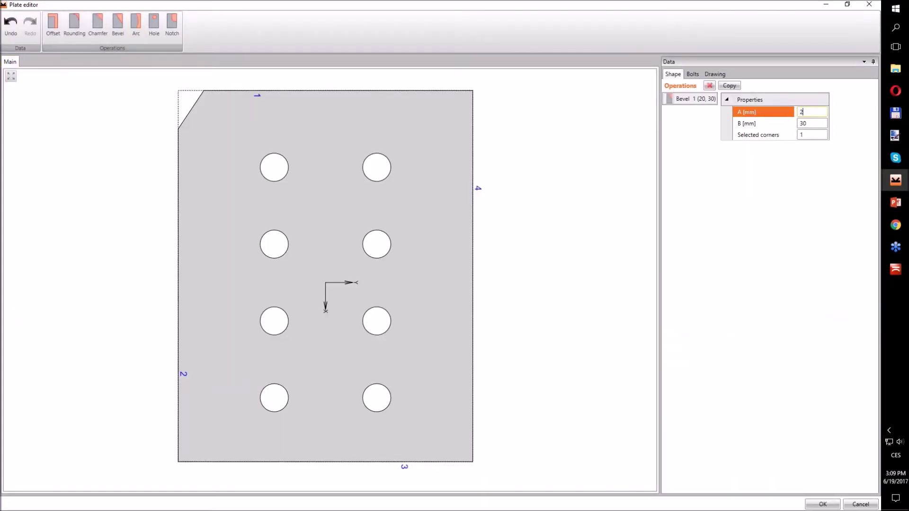
type("280")
key("Tab")
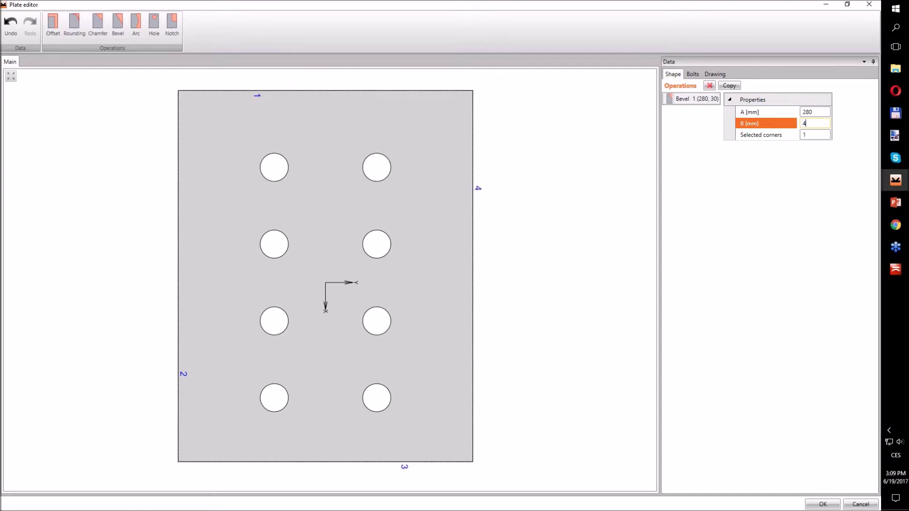
type("40")
key("Tab")
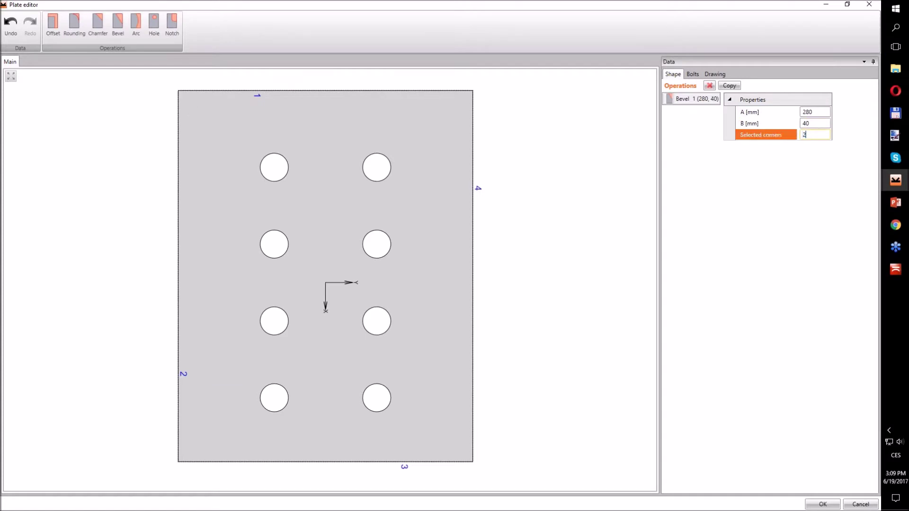
key("Tab")
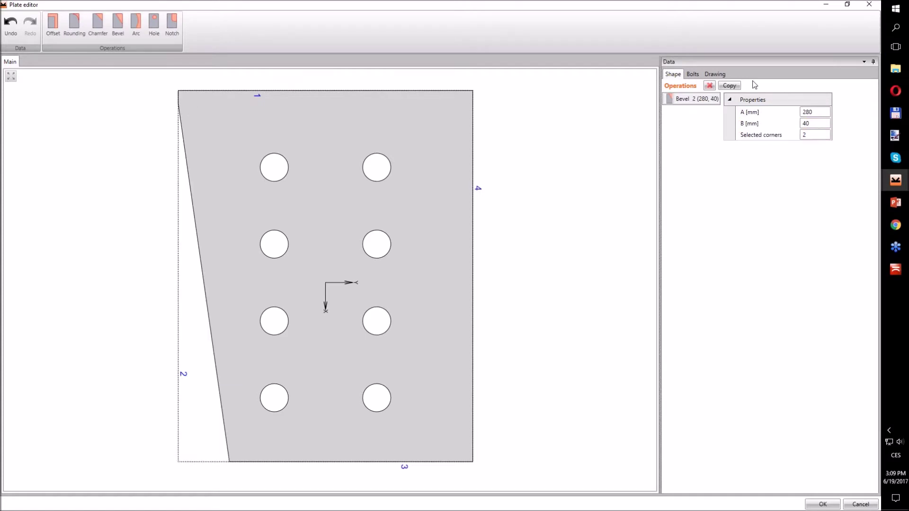
- Duplicate the bevel onto corner 3 with A 40 mm and B 280 mm, and accept the tapered plate shape
left_click(729, 85)
left_click(806, 111)
type("4")
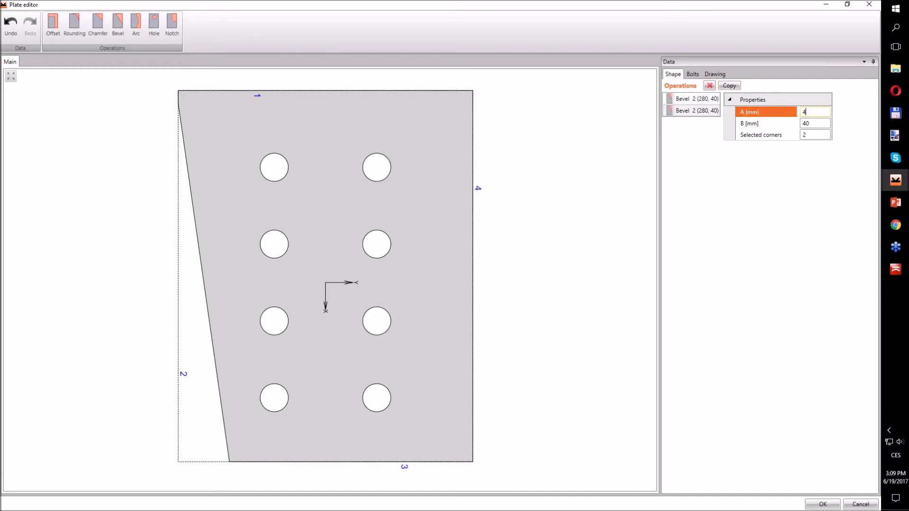
type("0")
key("Tab")
type("280")
key("Tab")
type("3")
key("Tab")
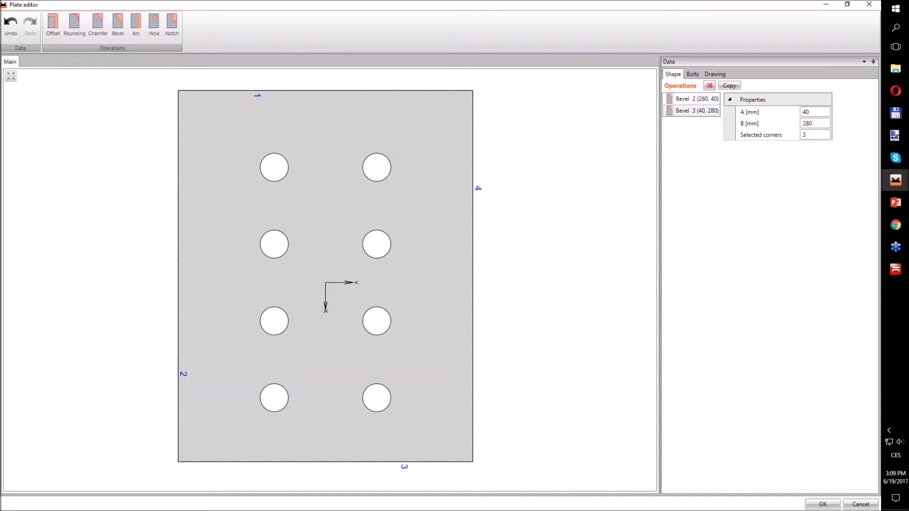
left_click(823, 504)
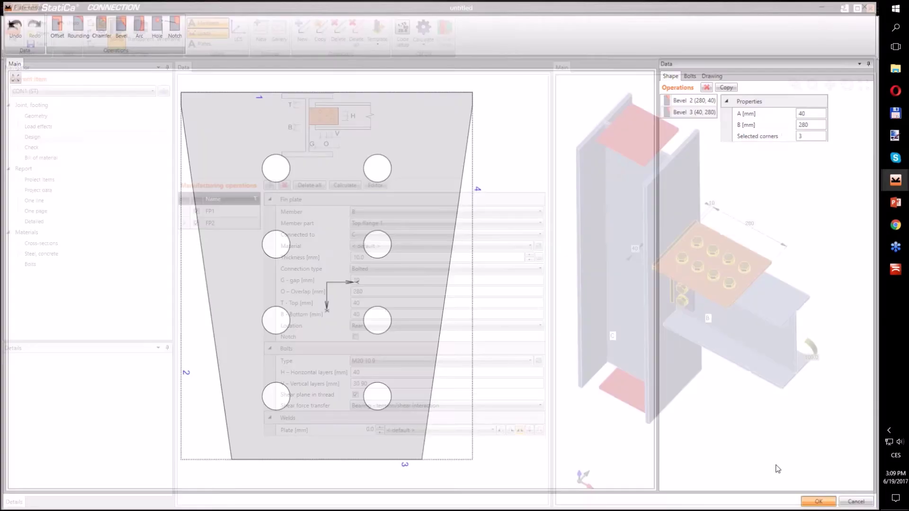
mouse_move(742, 207)
middle_mouse_down()
mouse_move(739, 187)
mouse_move(743, 197)
middle_mouse_up()
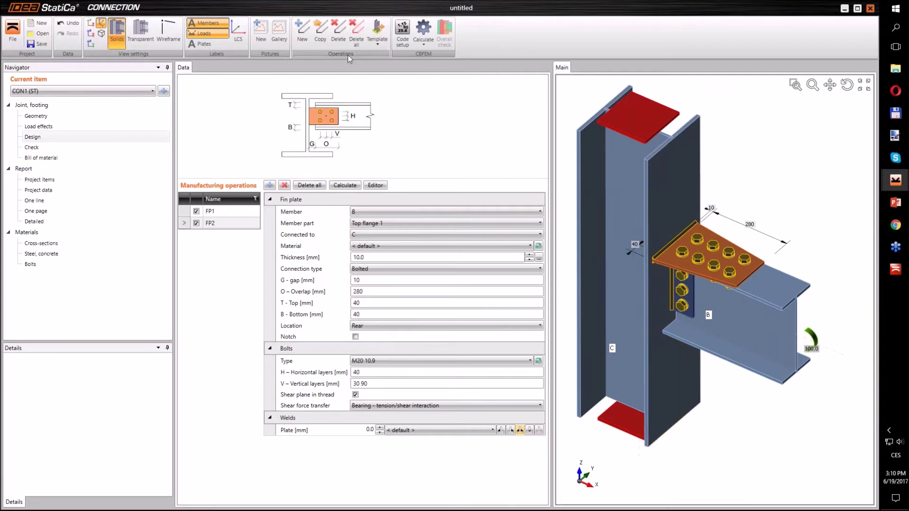
- Copy the top flange fin plate operation and assign the copy to Bottom flange 1 with its location set to Front
left_click(321, 31)
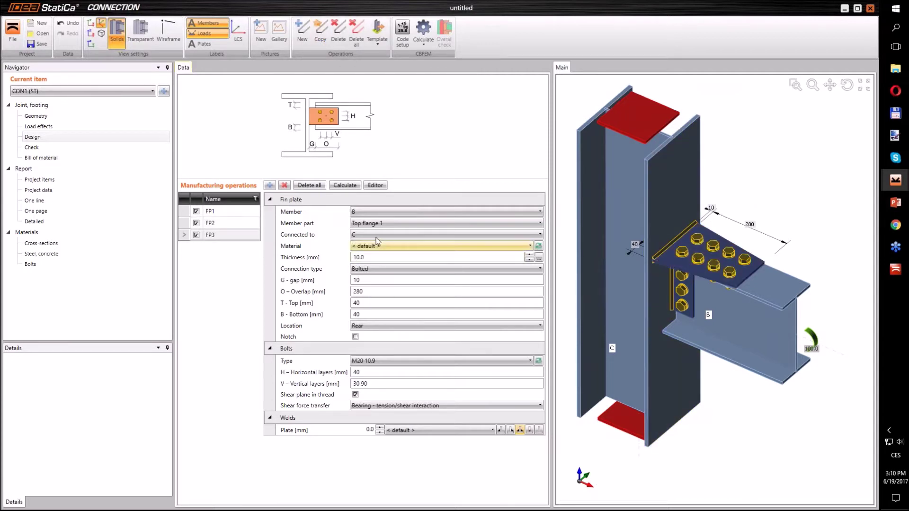
left_click(382, 223)
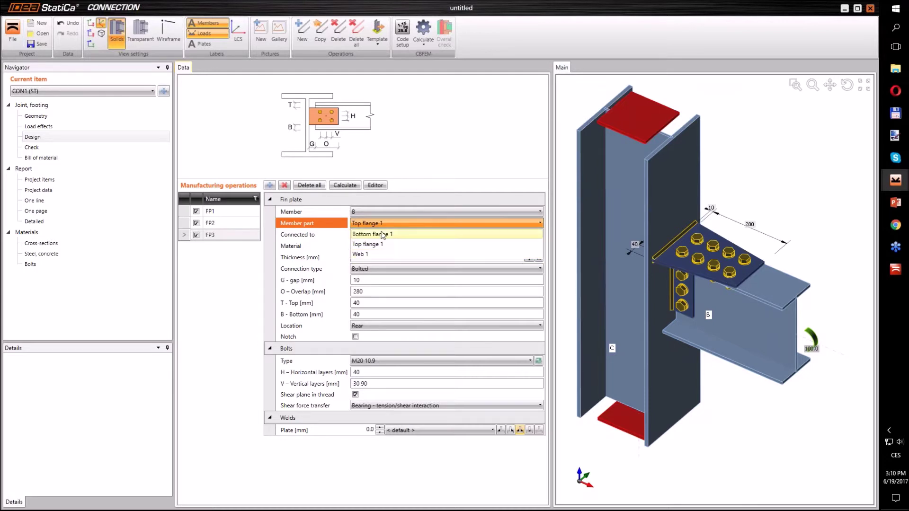
left_click(374, 233)
left_click(371, 326)
left_click(371, 337)
middle_click_drag(697, 369, 686, 374)
right_click_drag(686, 373, 588, 354)
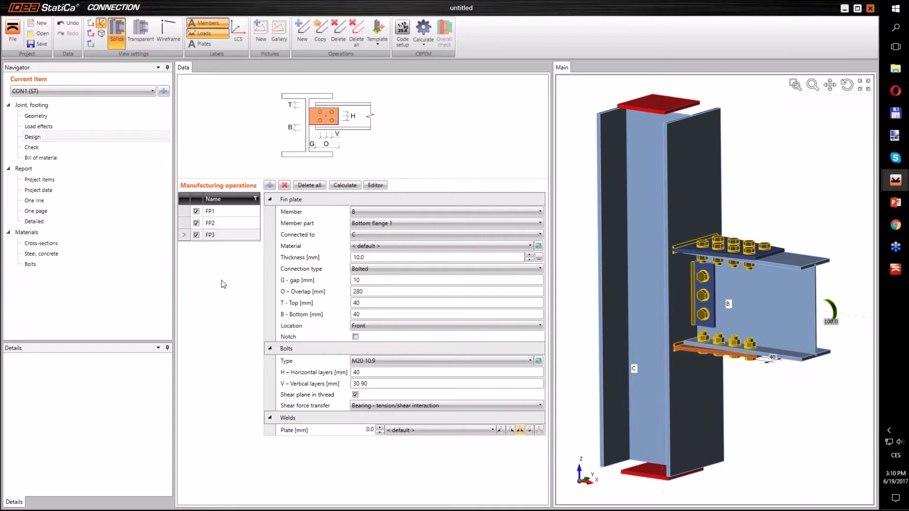
- Add a stiffener operation on column C related to beam B, with its position set to Lower
left_click(270, 185)
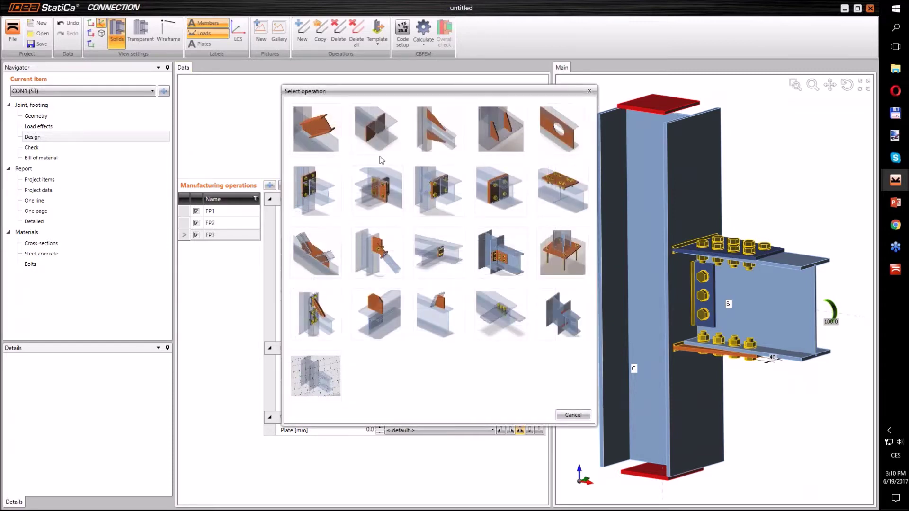
left_click(377, 140)
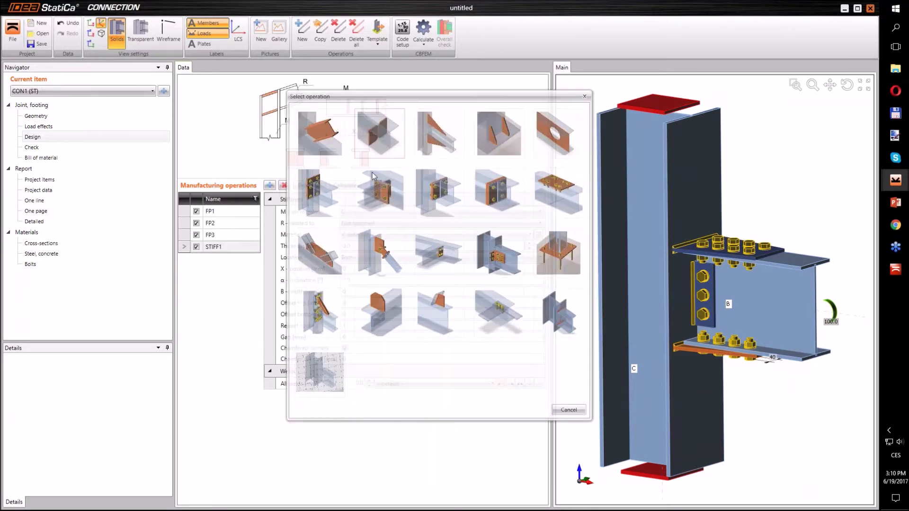
left_click(365, 228)
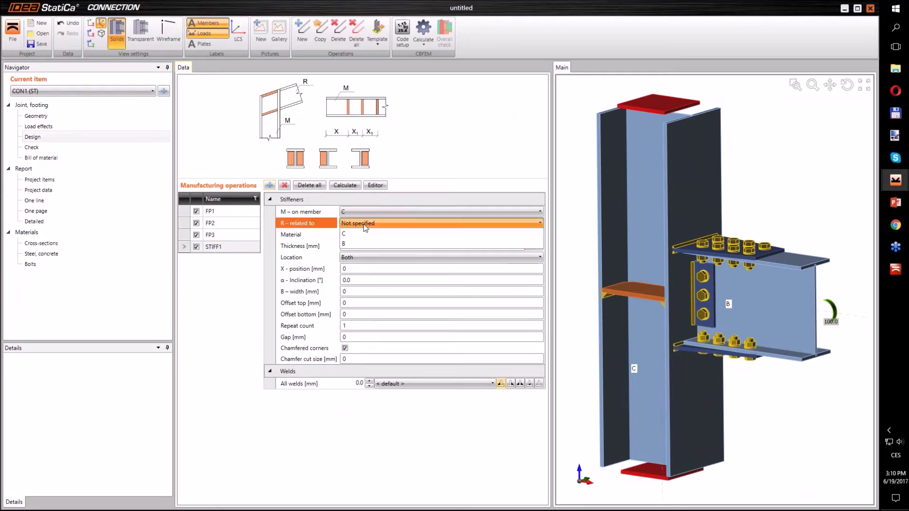
left_click(363, 257)
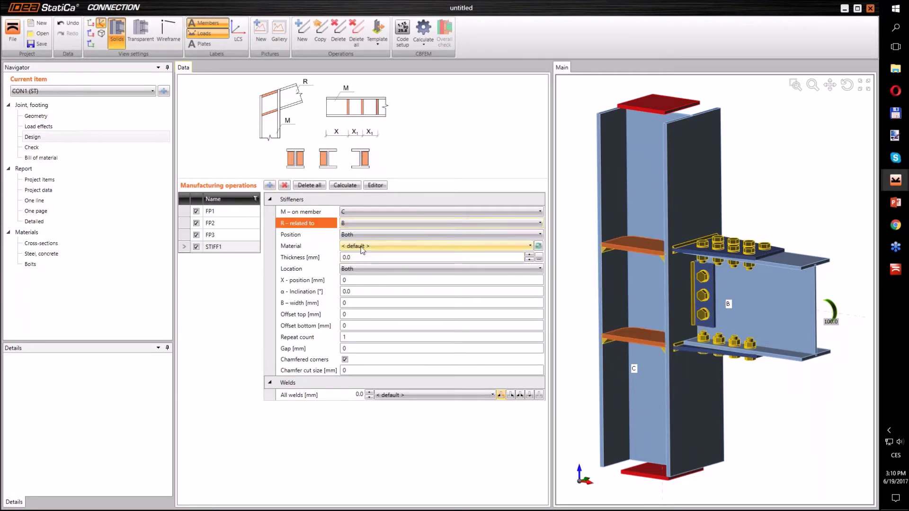
left_click(362, 274)
left_click(360, 296)
left_click(360, 234)
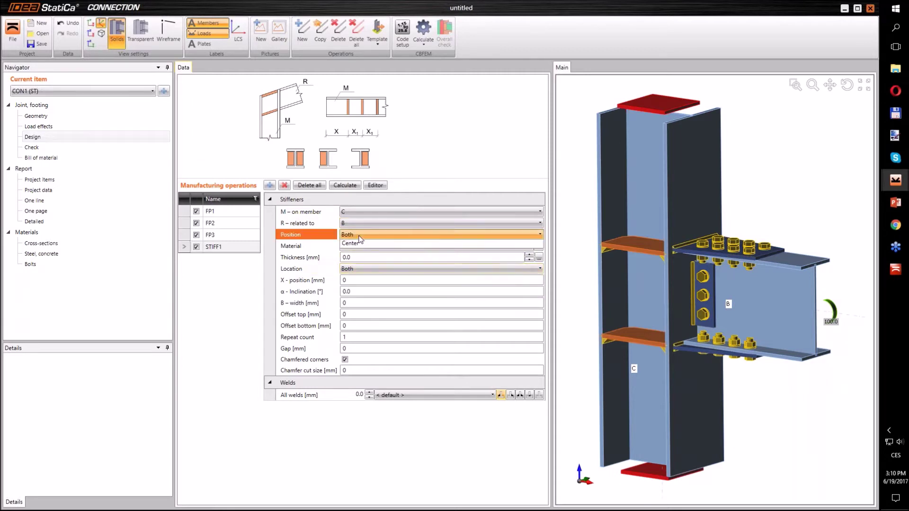
left_click(360, 255)
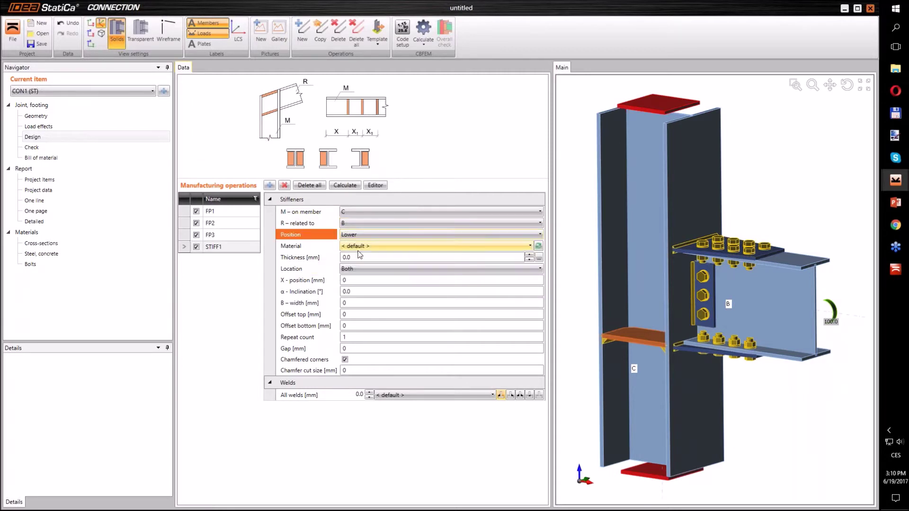
- Set the lower stiffener's X-position to -10 mm and inclination to 25°, and make its welds double-sided fillets
left_click(360, 280)
type("-10")
key("Tab")
type("25")
key("Tab")
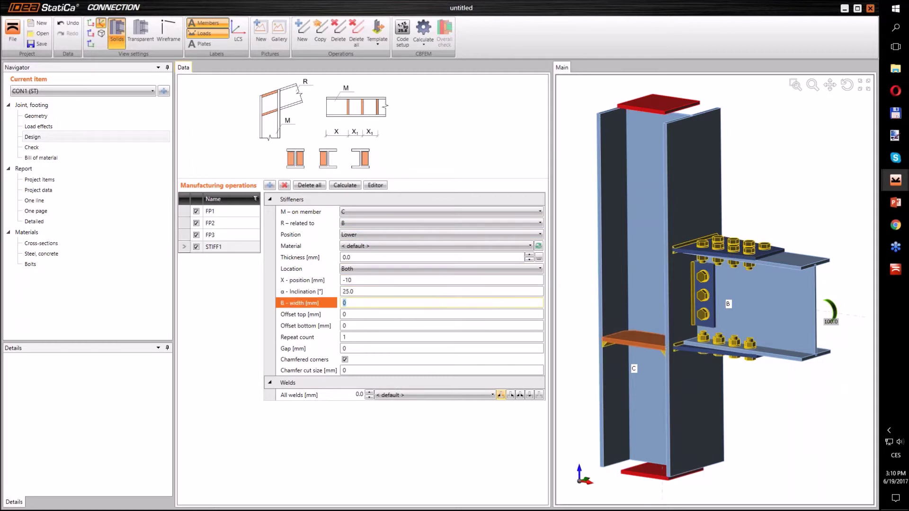
left_click(520, 395)
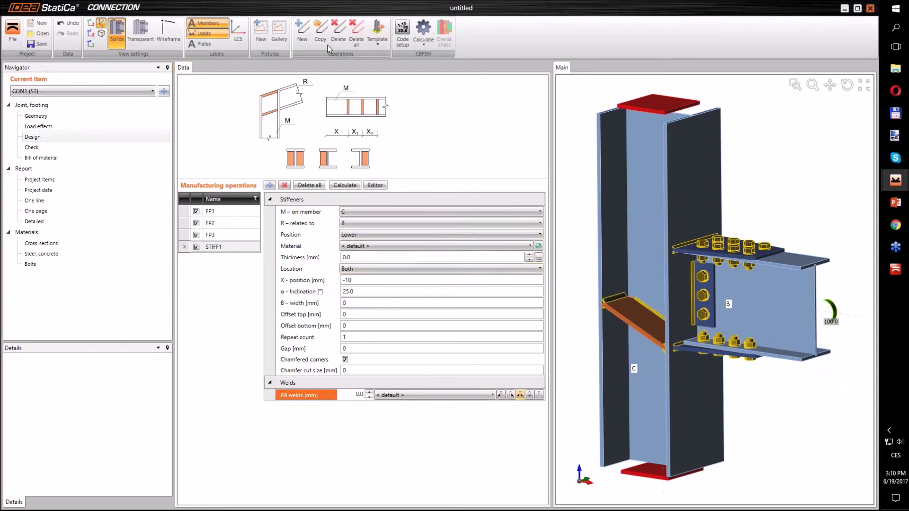
- Copy the stiffener to the Upper position with an X-position of 10 mm and an inclination of -25°
left_click(320, 30)
left_click(355, 235)
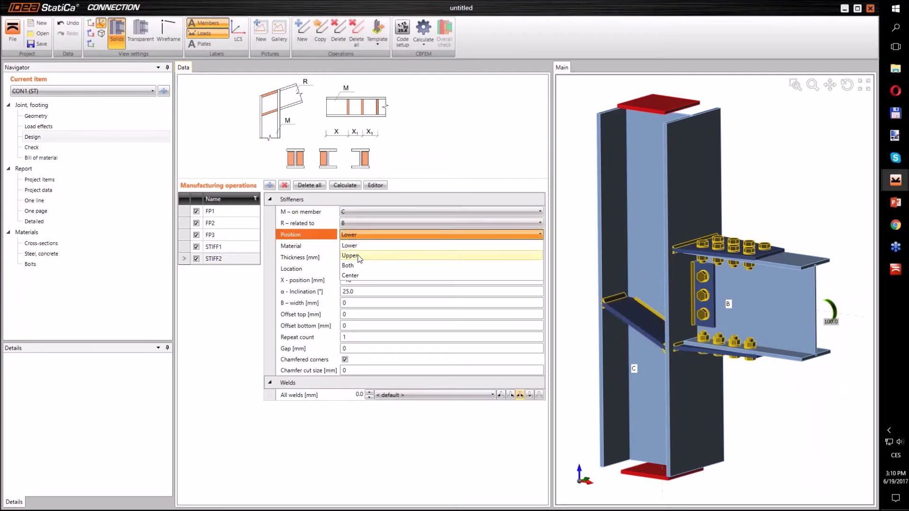
left_click(359, 256)
left_click(359, 281)
type("10")
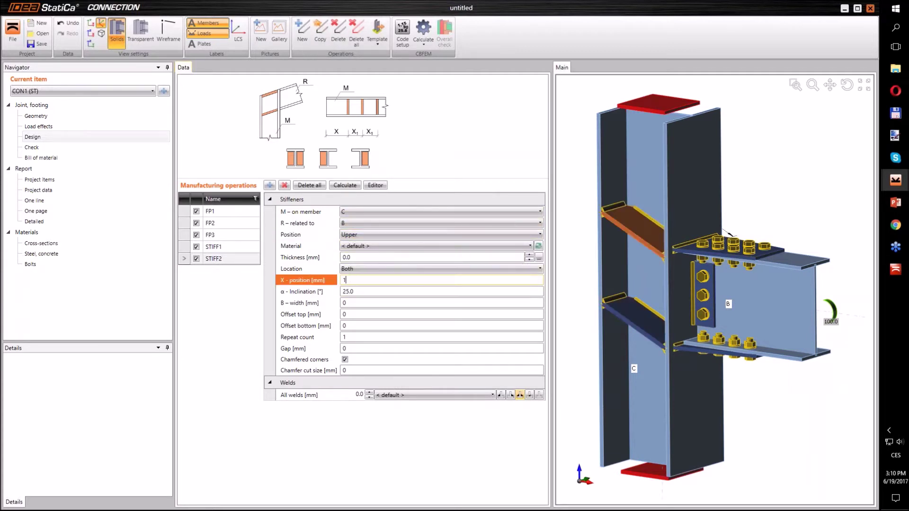
key("Tab")
type("-25")
key("Tab")
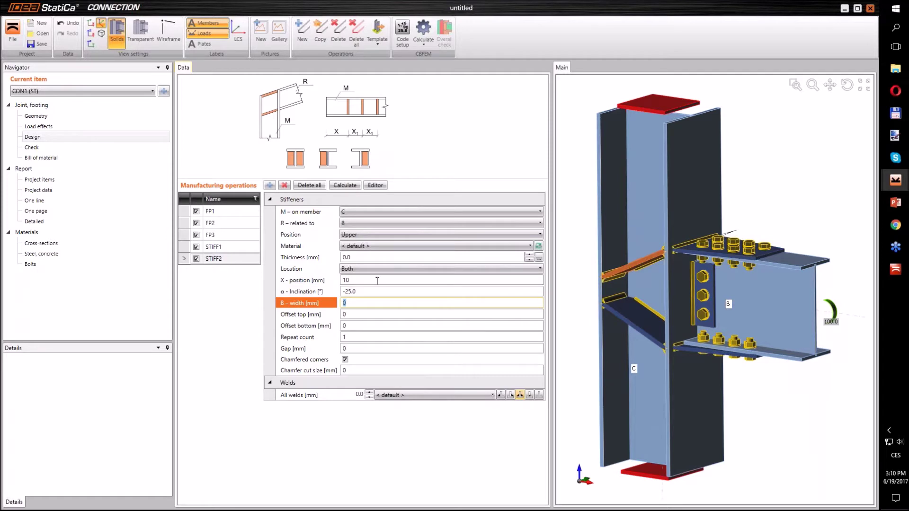
middle_click_drag(722, 216, 737, 195)
middle_click_drag(669, 299, 651, 307)
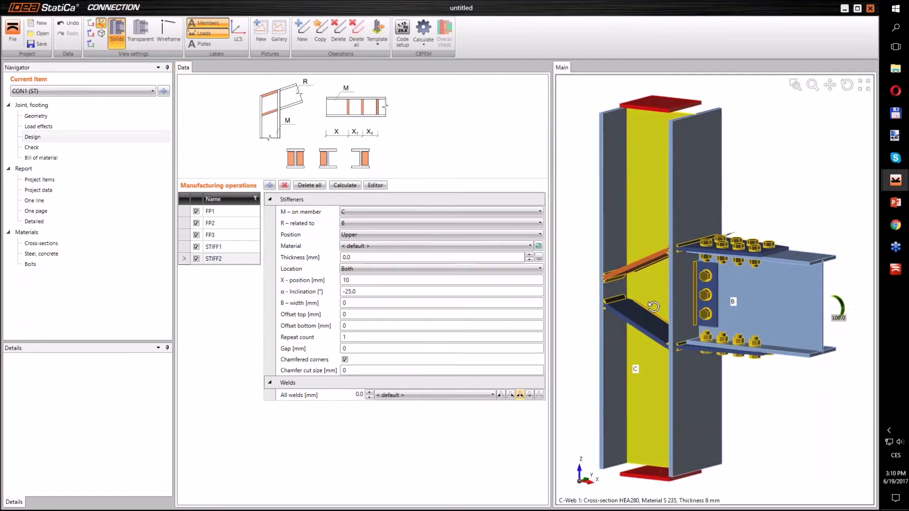
- Go to the joint check and start the CBFEM calculation
left_click(40, 150)
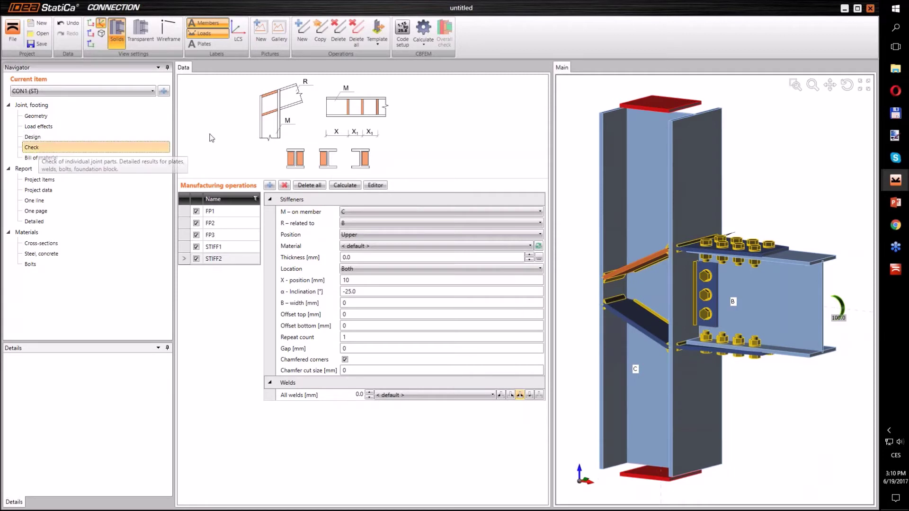
left_click(336, 58)
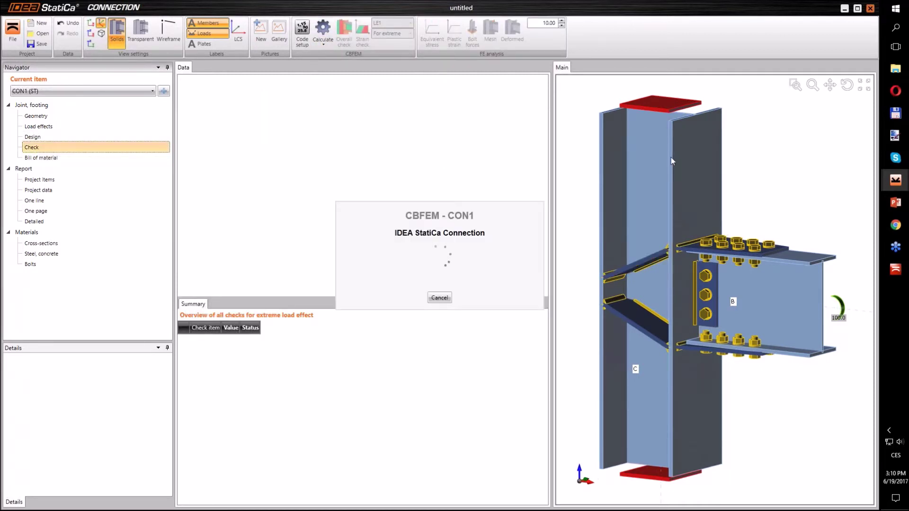
- Switch to the Opera browser and open the Steel section of the IDEA StatiCa website's resource center
left_click(895, 91)
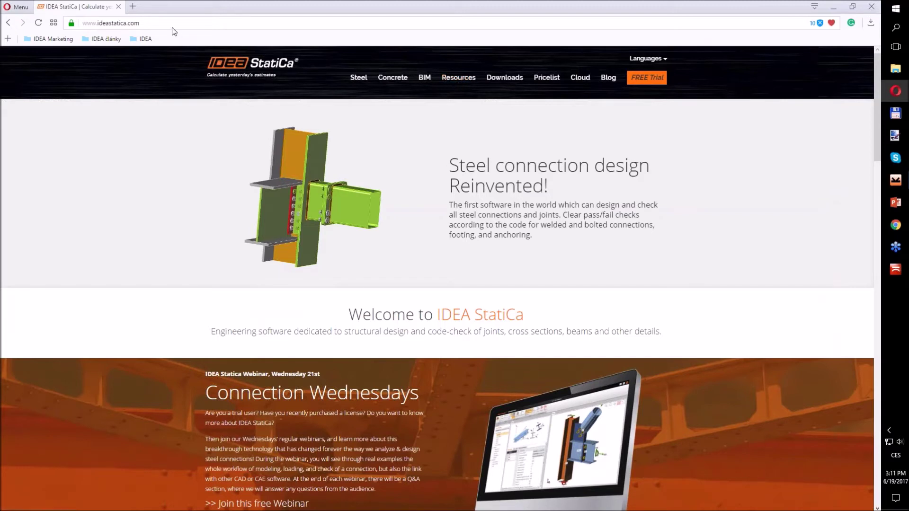
left_click(171, 23)
left_click(458, 77)
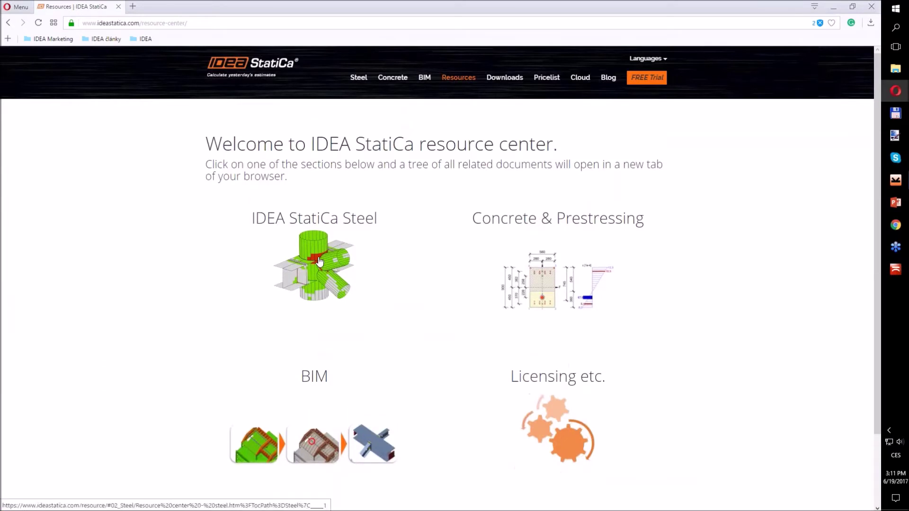
left_click(295, 258)
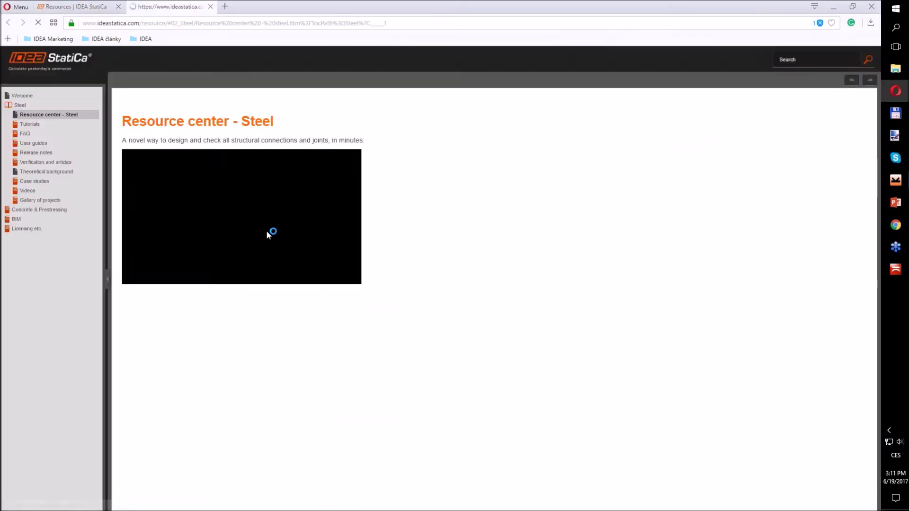
- View the Stiffness tutorial's step-by-step guide, video and source files, and open the Theoretical background manual
left_click(38, 125)
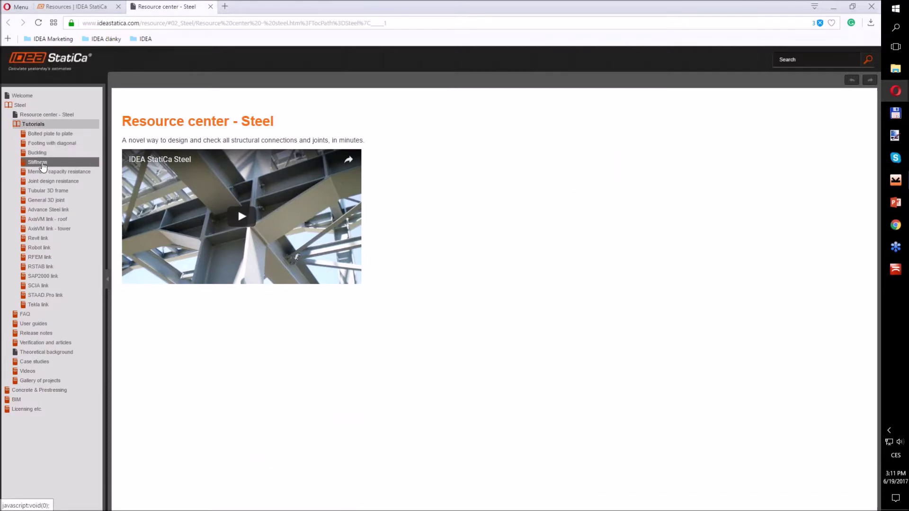
left_click(43, 163)
left_click(49, 172)
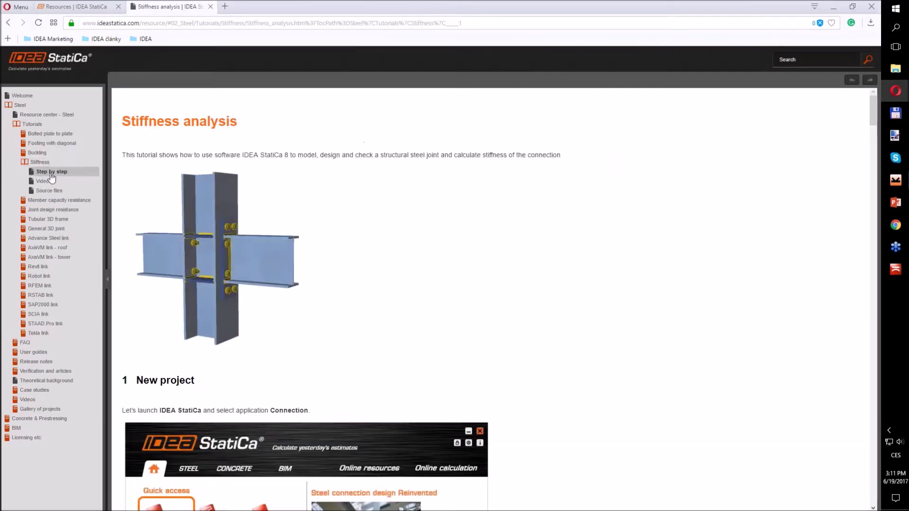
left_click(43, 181)
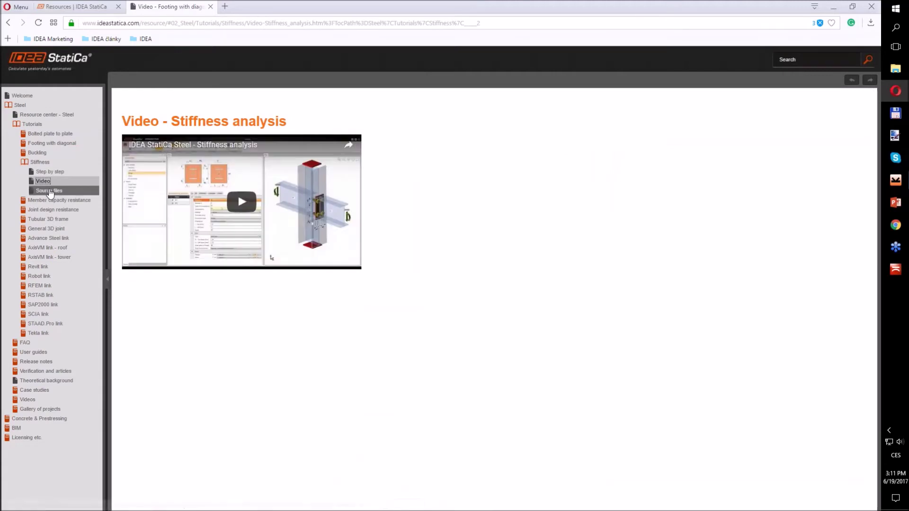
left_click(49, 190)
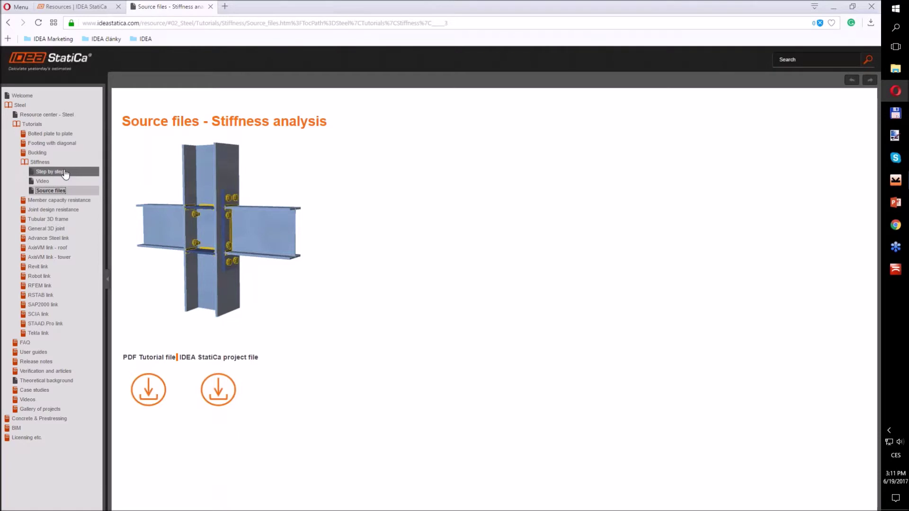
left_click(54, 383)
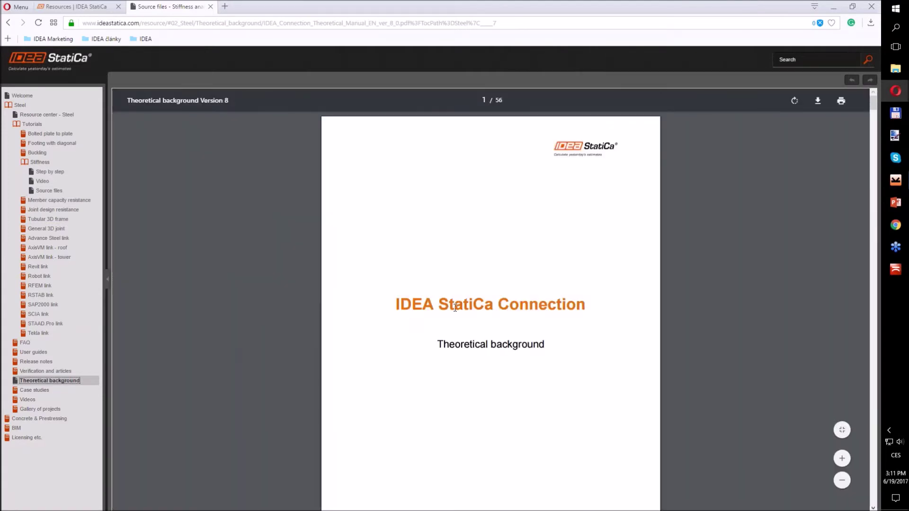
- Open the Stiffness analysis section from the theoretical manual's contents and go to the stiffness diagrams on page 34
scroll(458, 331, "down", 3)
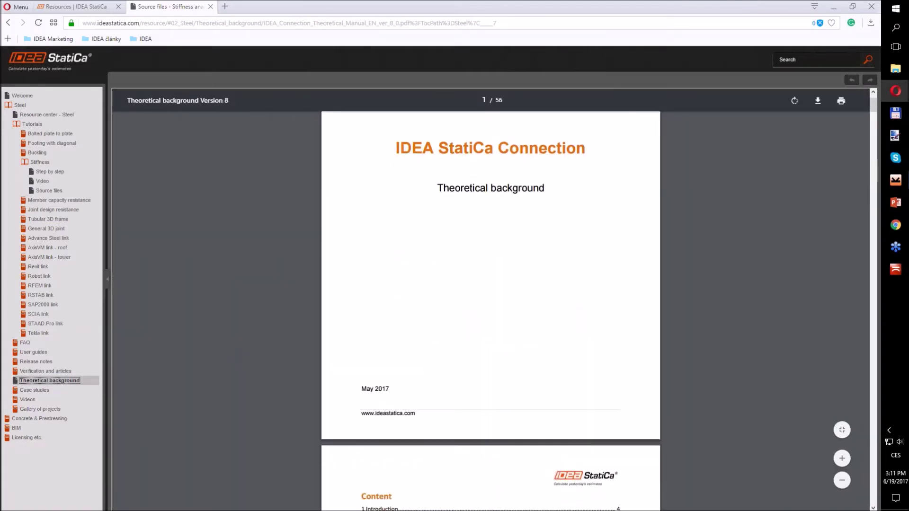
scroll(490, 298, "down", 7)
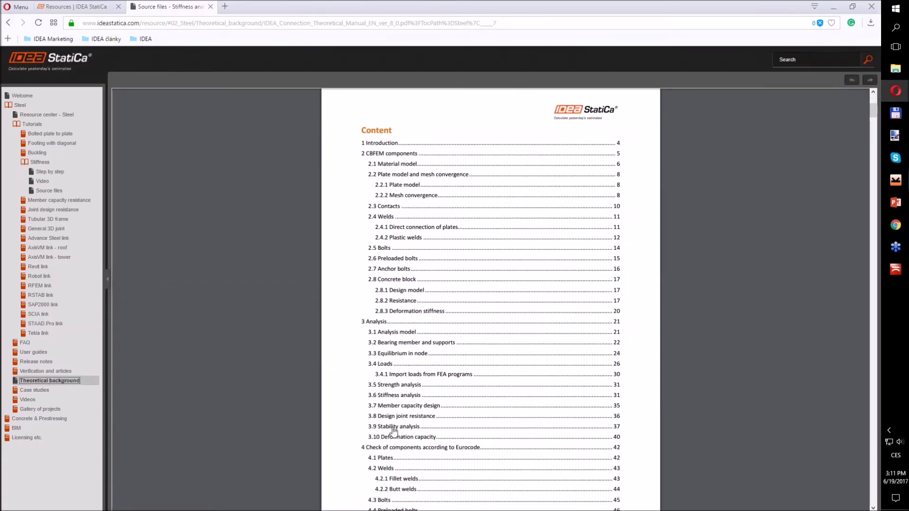
left_click(397, 384)
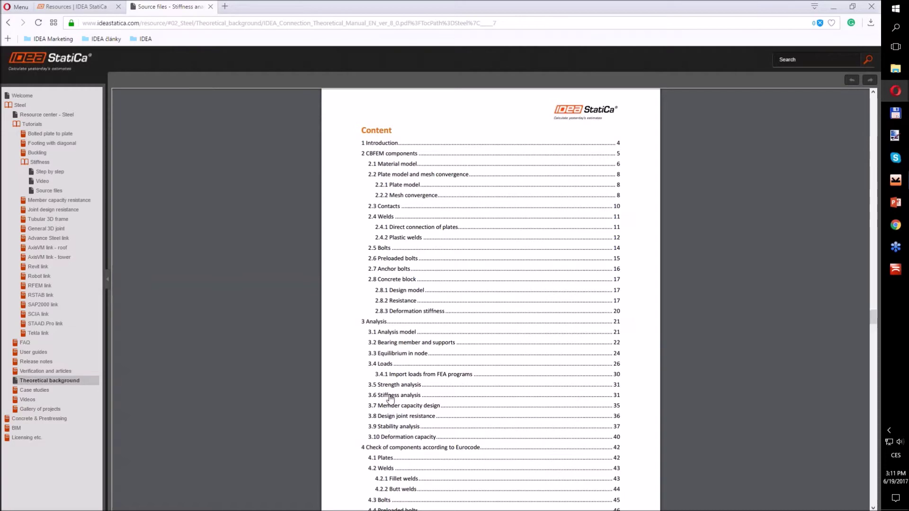
scroll(419, 347, "down", 15)
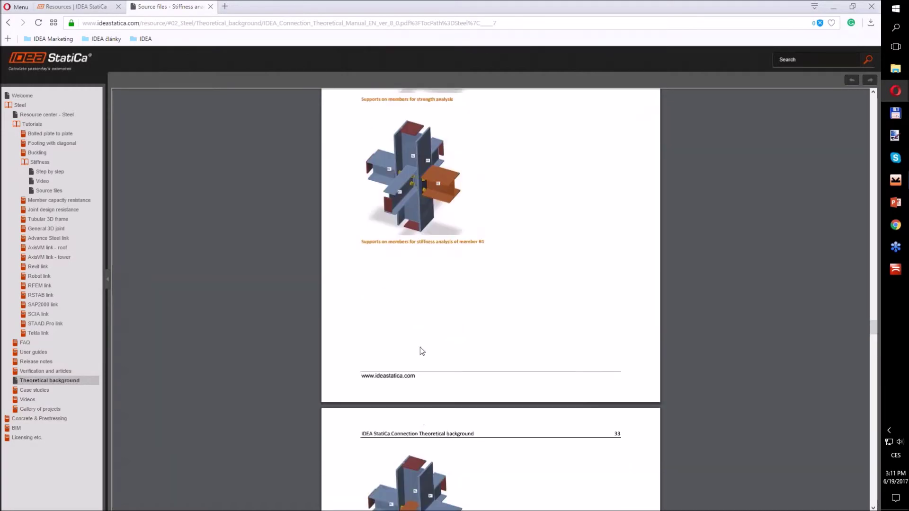
scroll(419, 348, "down", 15)
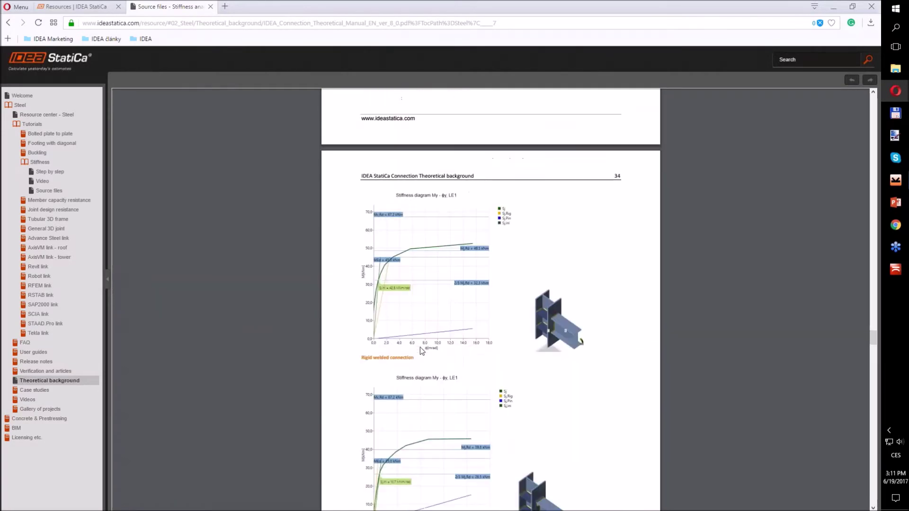
- Enlarge and examine the stiffness diagram of the rigid welded connection in the manual
scroll(436, 294, "up", 4, "ctrl")
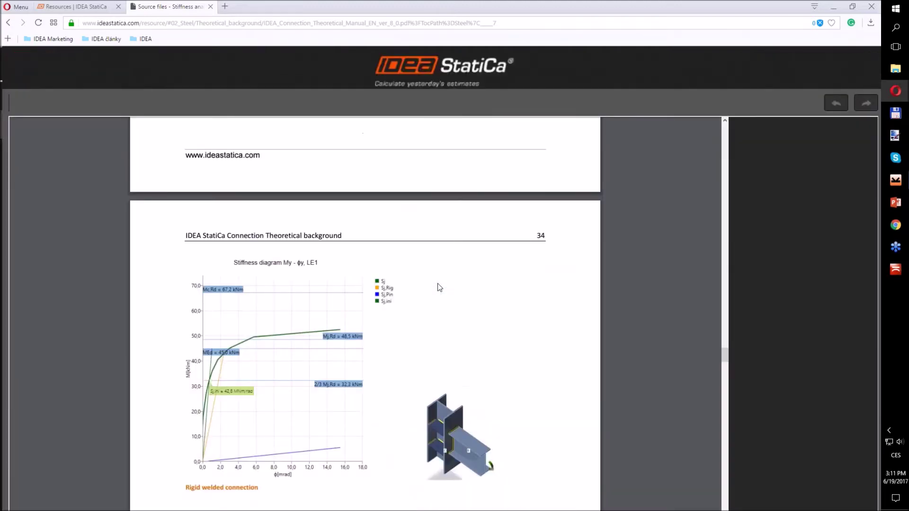
scroll(438, 284, "down", 2)
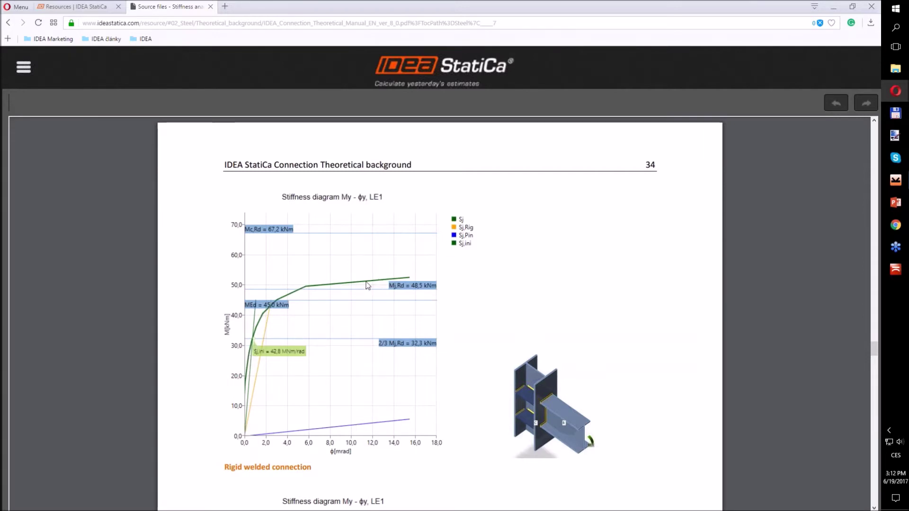
left_click(309, 286)
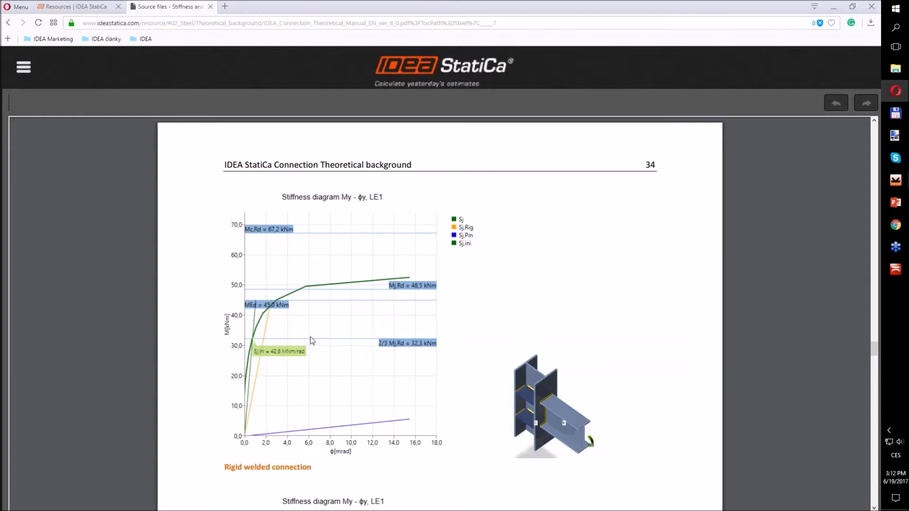
left_click(250, 308)
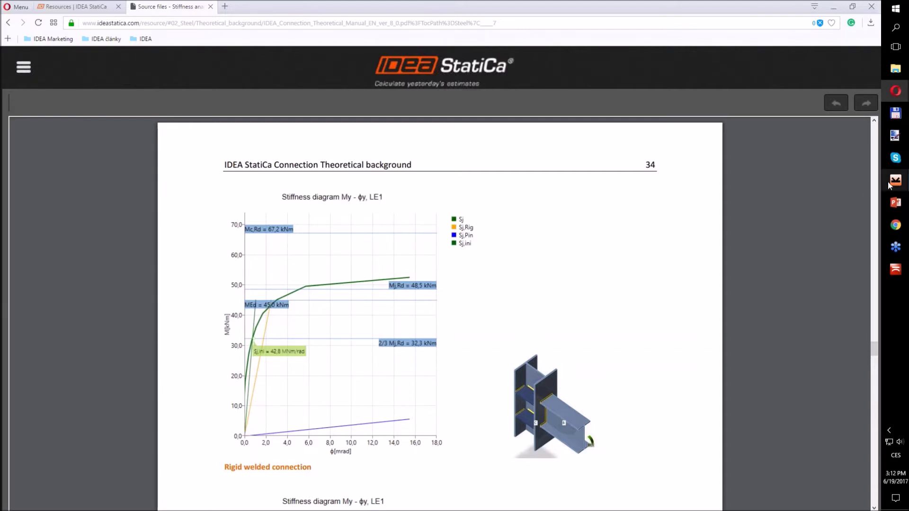
- Switch to the untitled IDEA StatiCa Connection project and review the joint's rotational stiffness diagram, stiffness values and classification
mouse_move(890, 184)
mouse_move(832, 163)
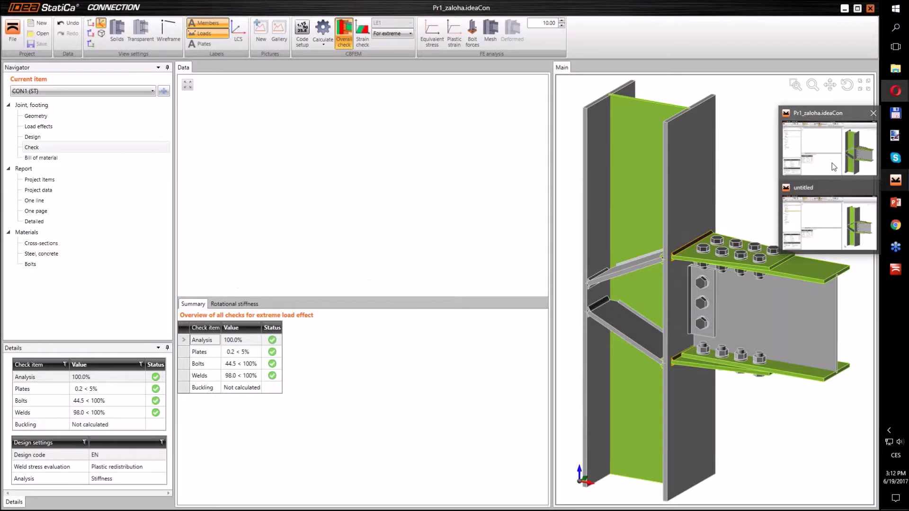
left_click(831, 204)
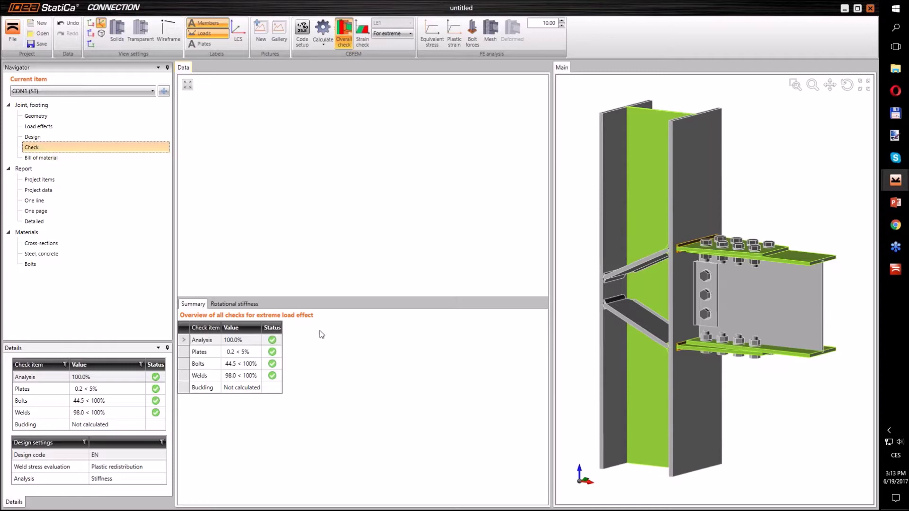
key("ctrl")
key("ctrl")
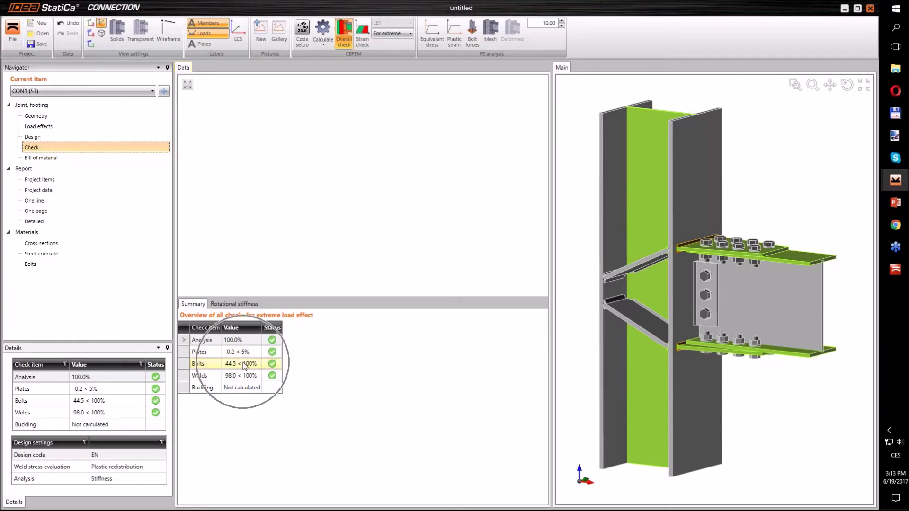
left_click(239, 305)
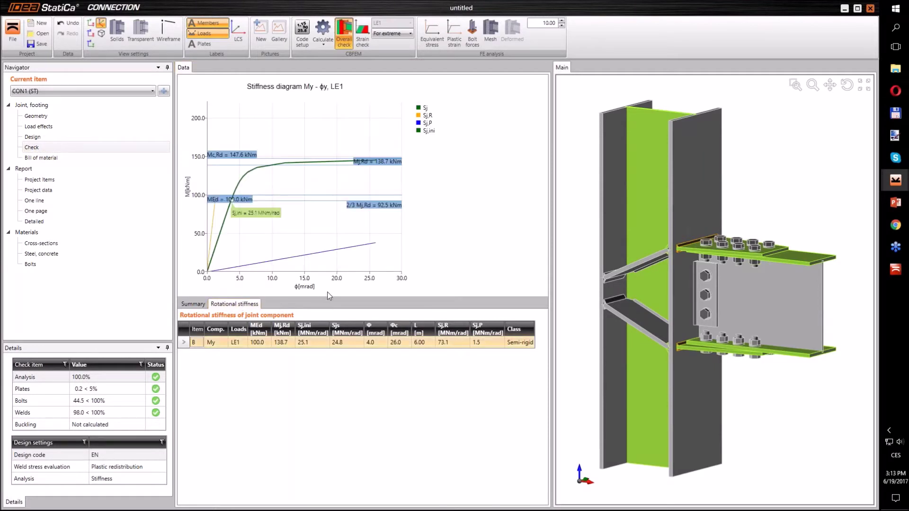
left_click(311, 193)
left_click(518, 344)
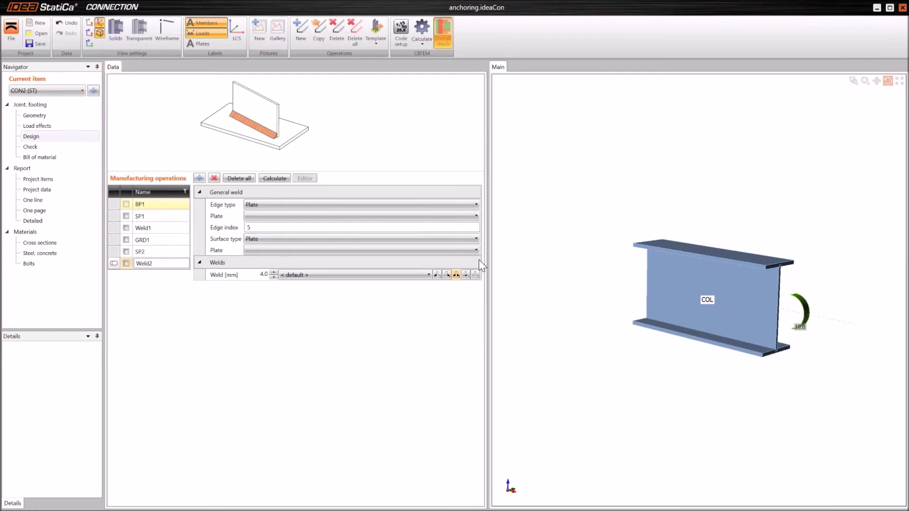
- In the anchoring.ideaCon project, enable the manufacturing operations BP1, SP1, Weld1, GRD1 and SP2 for joint CON2
key("space")
scroll(696, 319, "down", 3)
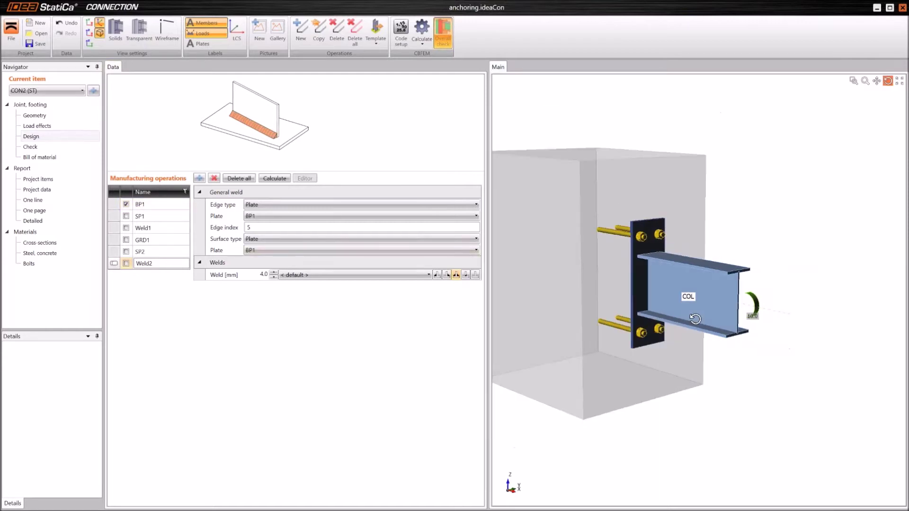
left_click_drag(695, 318, 786, 295)
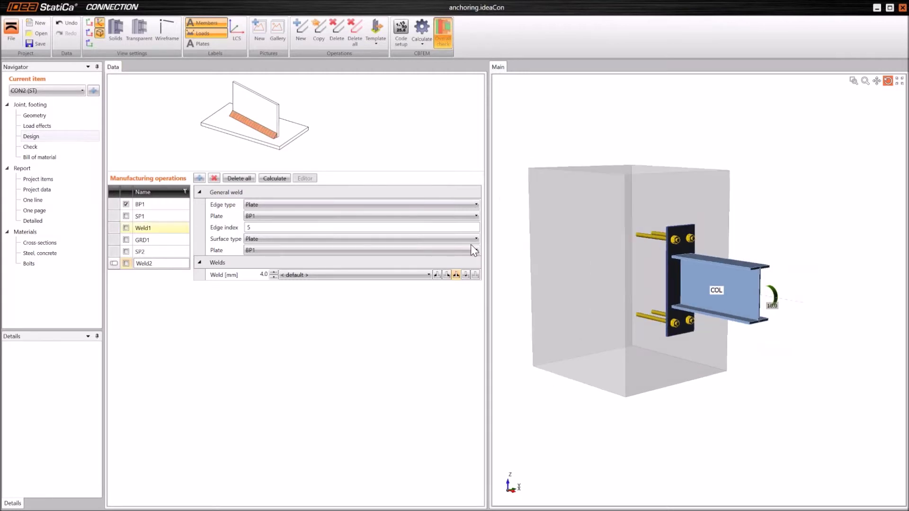
left_click(126, 216)
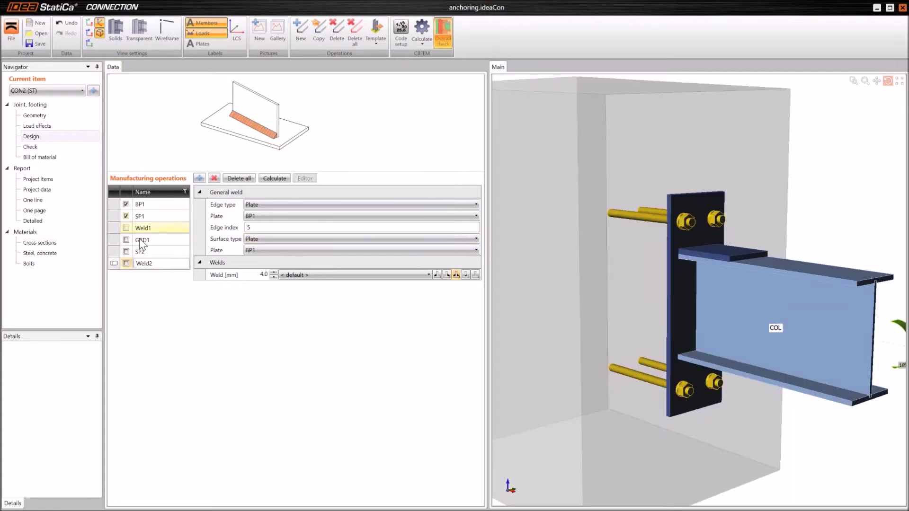
left_click(126, 228)
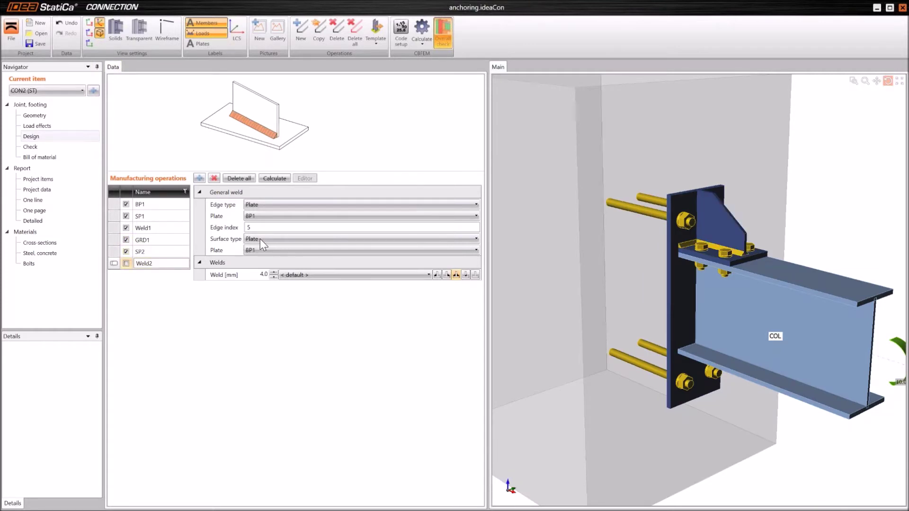
- Enable the Weld2 operation and set its edge plate to SP2 so the upper stiffener is welded to BP1
left_click(260, 216)
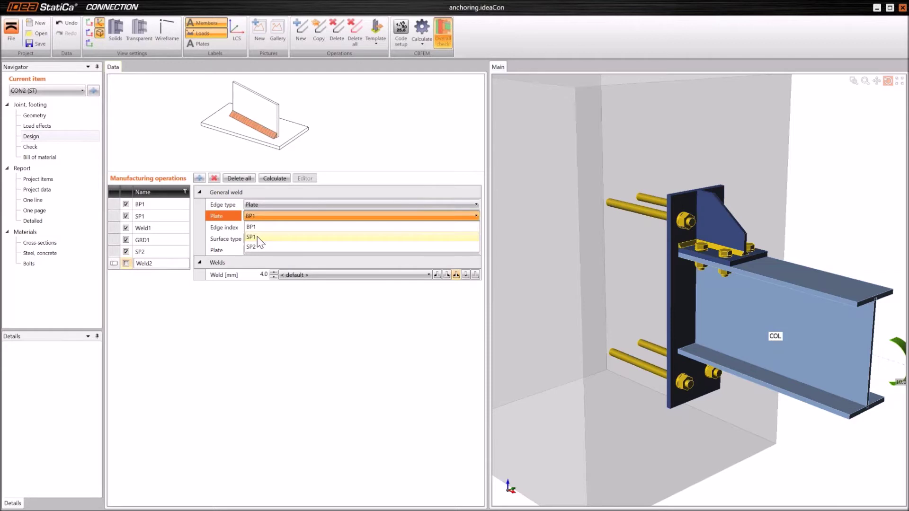
left_click(258, 237)
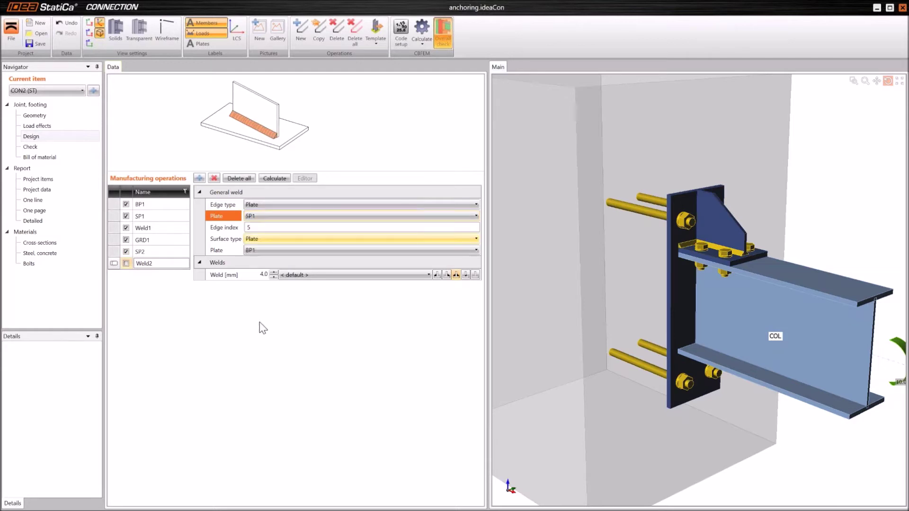
left_click(126, 264)
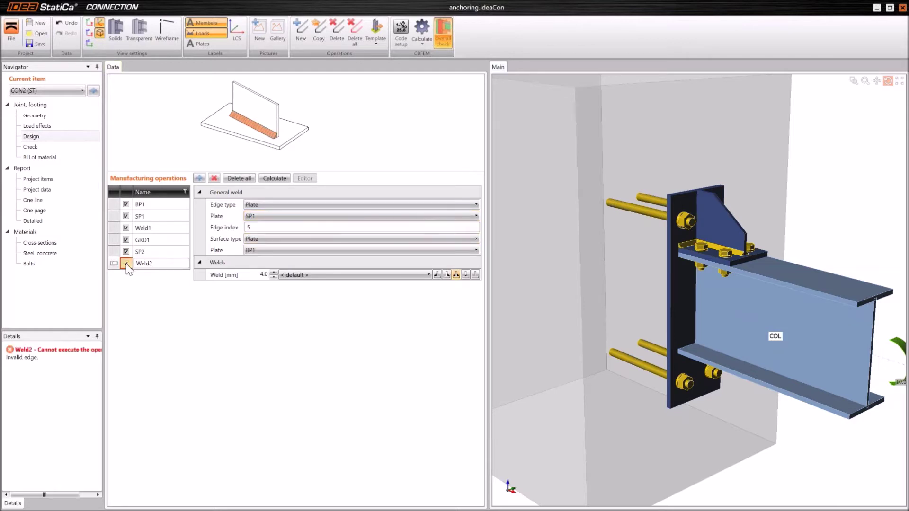
left_click(251, 247)
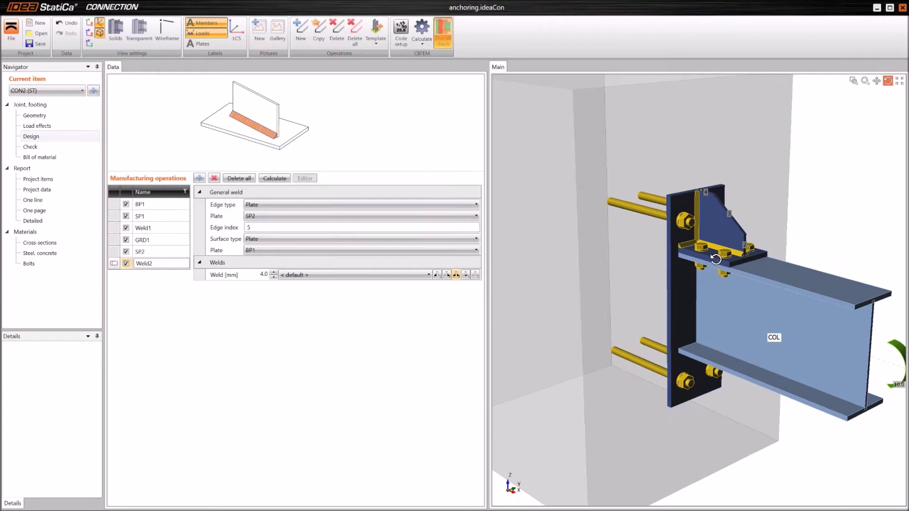
- Duplicate the SP1 stiffening plate operation
left_click_drag(716, 259, 696, 314)
scroll(696, 314, "down", 3)
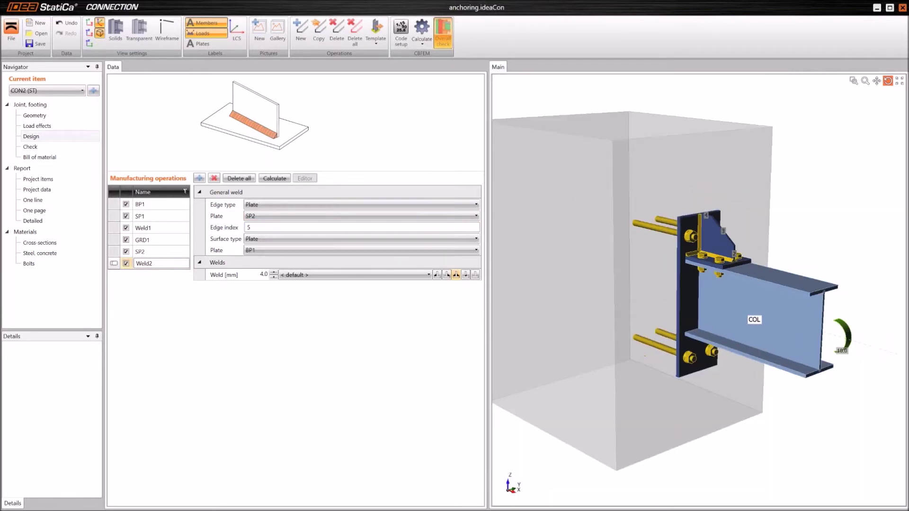
middle_click_drag(697, 314, 695, 306)
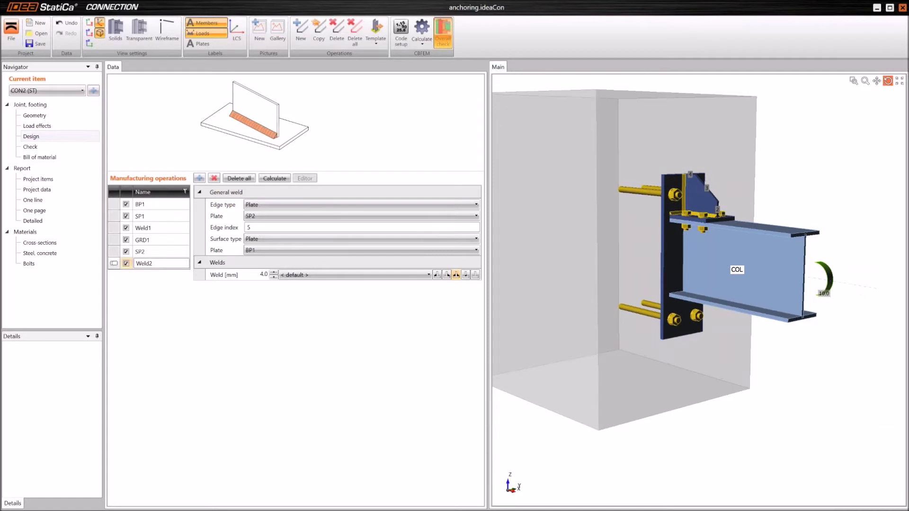
left_click_drag(692, 250, 691, 417)
middle_click_drag(738, 376, 733, 317)
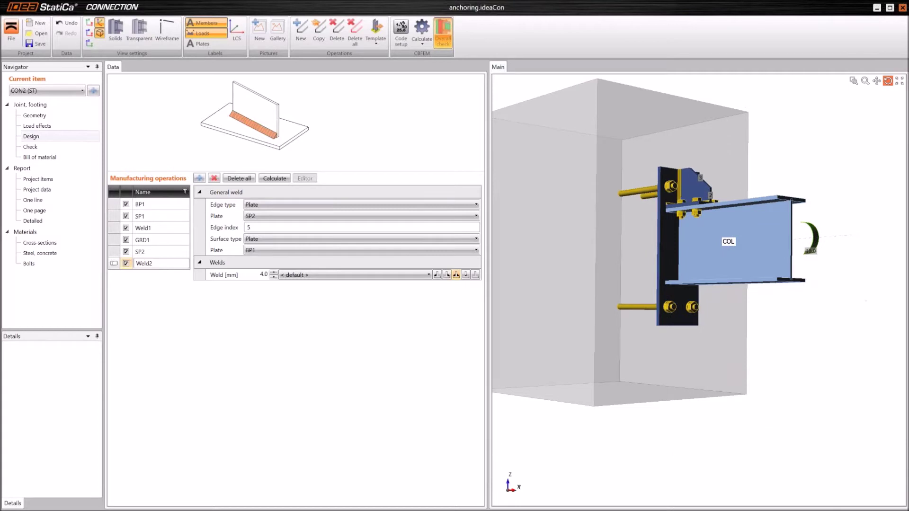
left_click_drag(724, 317, 730, 299)
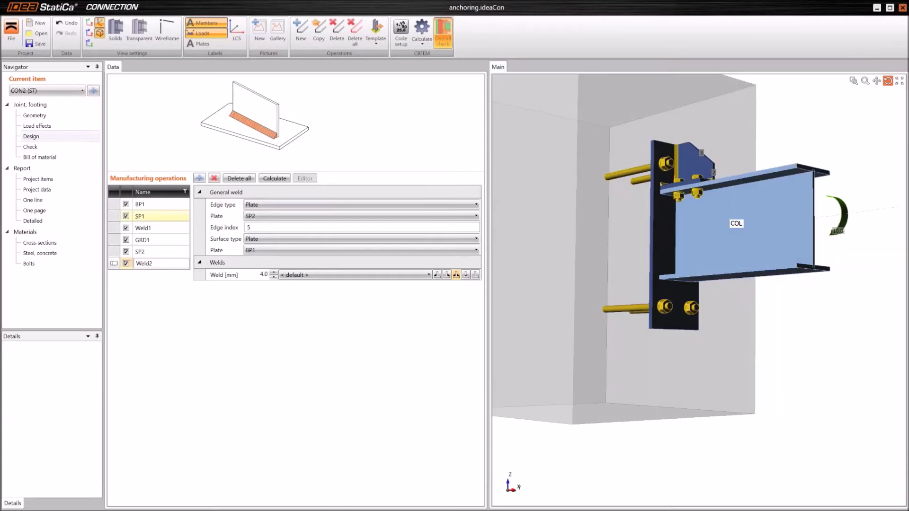
left_click(152, 217)
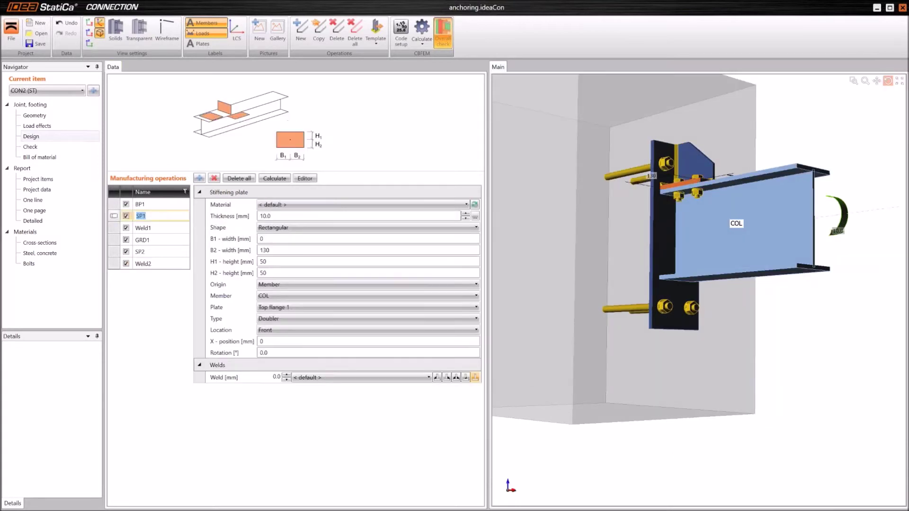
left_click(316, 40)
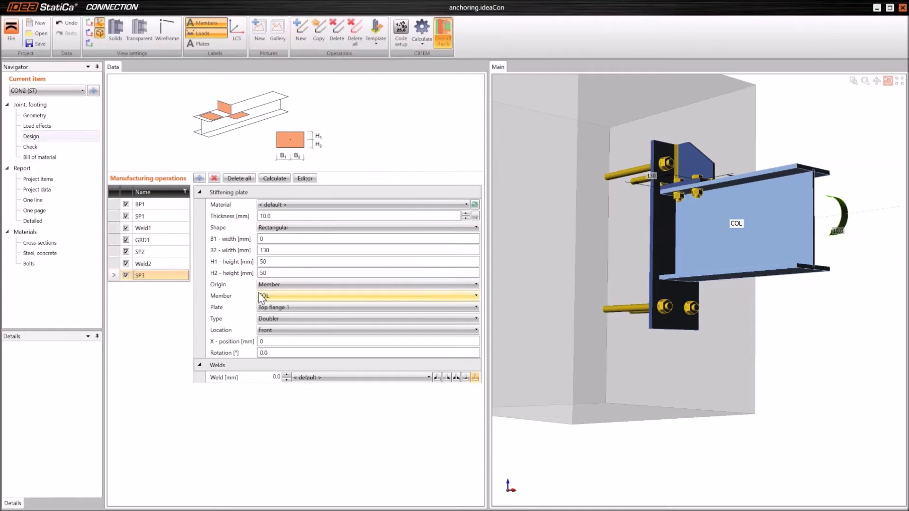
- Place the copied stiffening plate on Bottom flange 1 of member COL with its location set to Rear
left_click(280, 307)
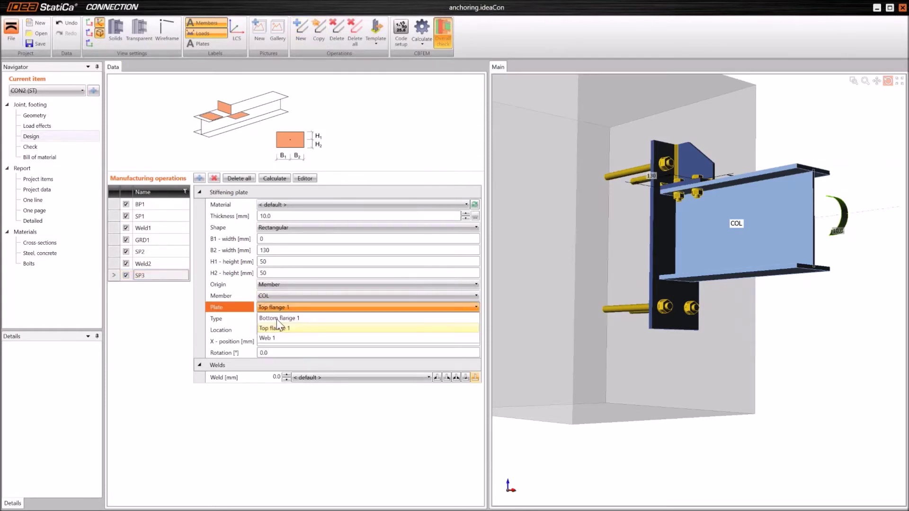
left_click(276, 318)
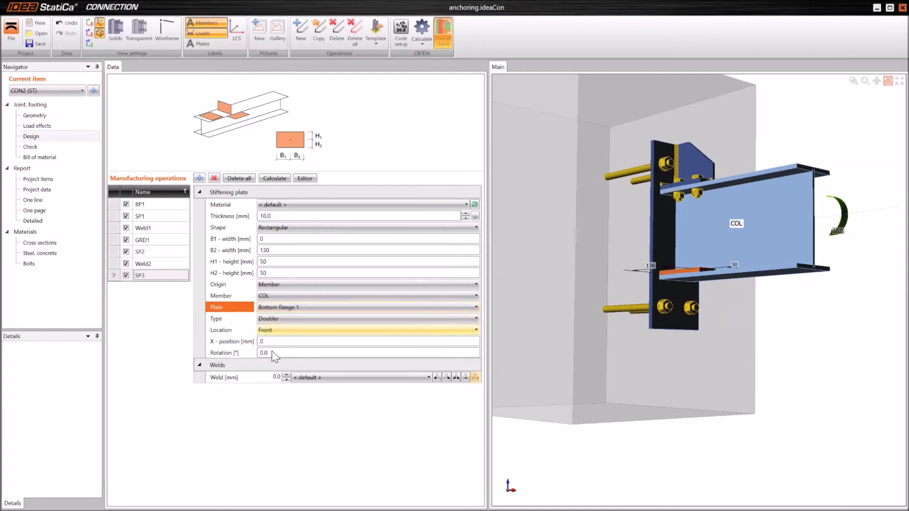
left_click(272, 350)
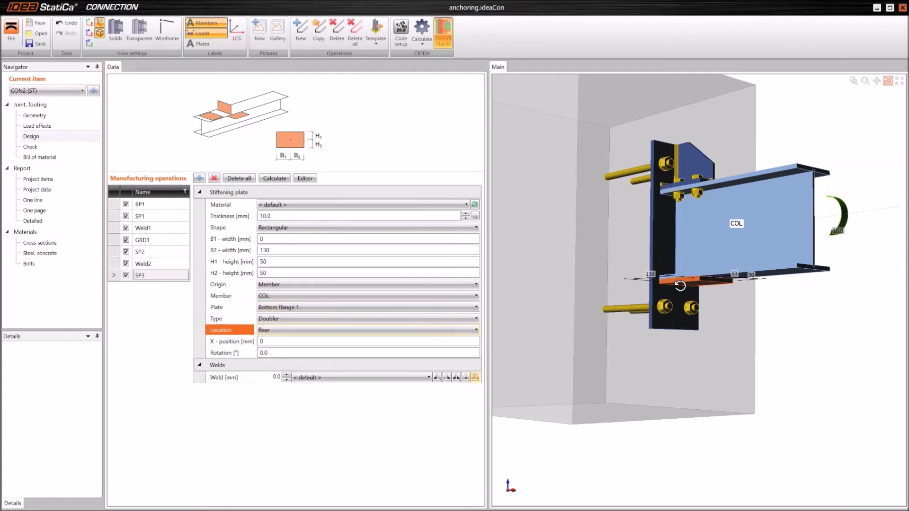
left_click_drag(681, 285, 672, 280)
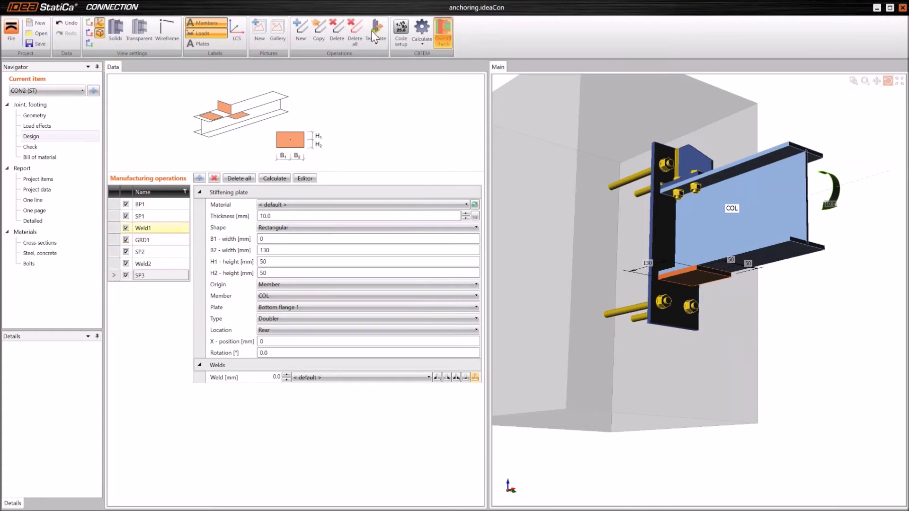
- Copy the Weld1 operation, set the copy's edge plate to SP3 and switch its weld to the opposite side
left_click(318, 36)
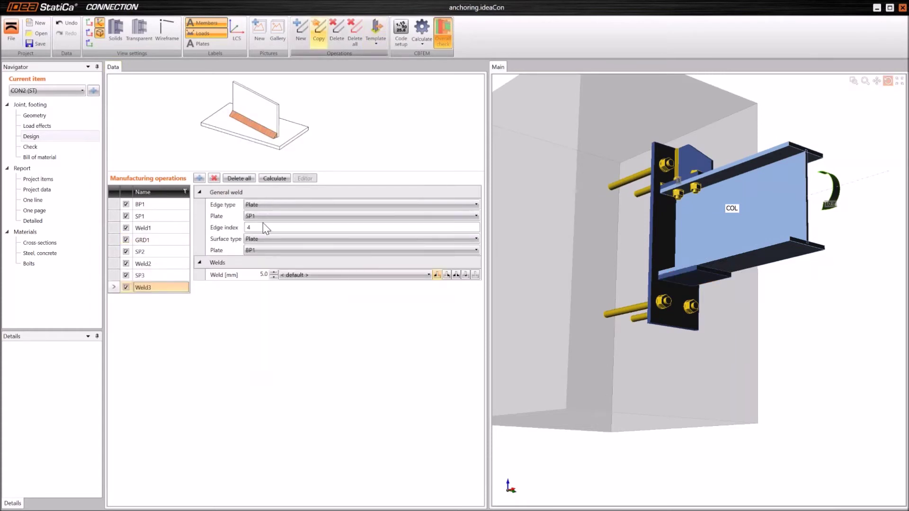
left_click(331, 216)
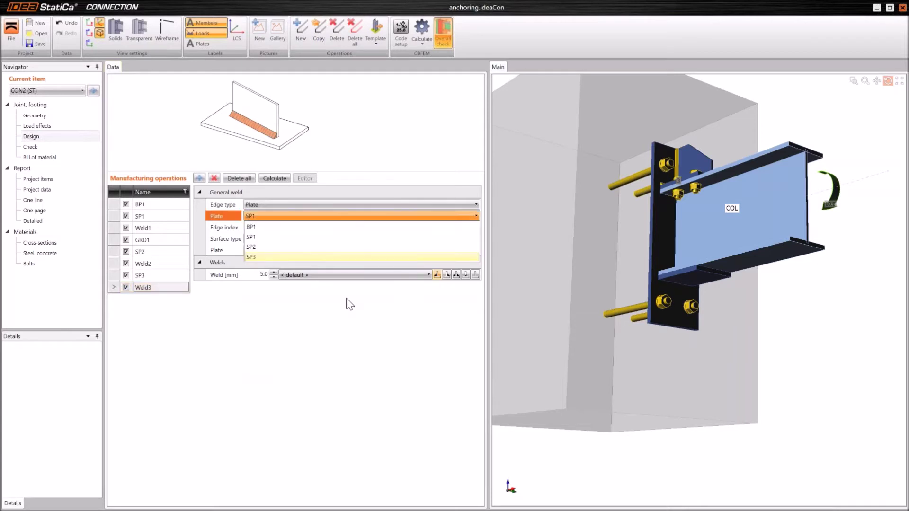
left_click(351, 256)
left_click(445, 275)
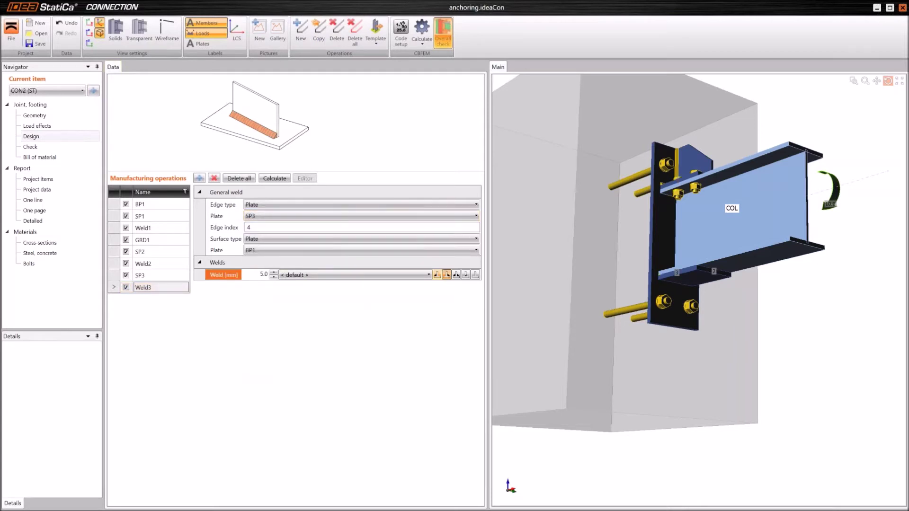
- Copy the GRD1 bolt grid and assign the copy to plate SP3 and Bottom flange 1 of member COL
left_click(142, 240)
left_click(318, 35)
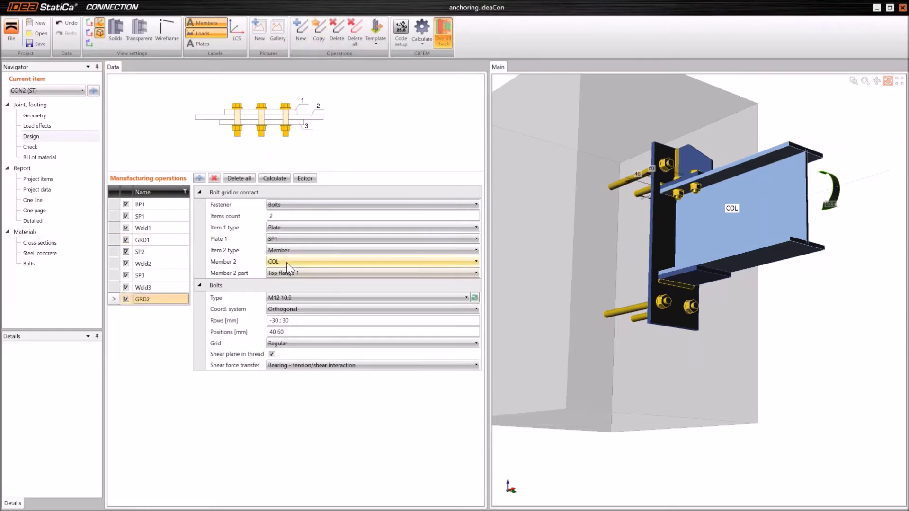
left_click(291, 272)
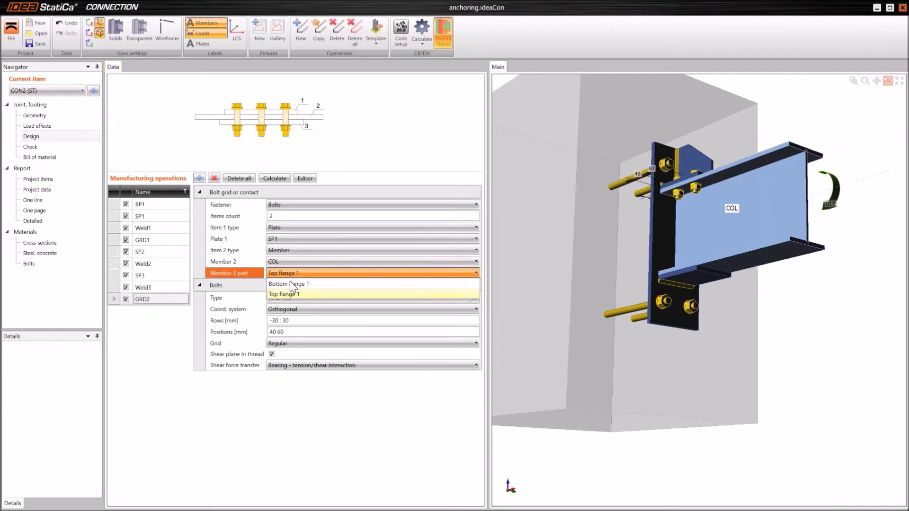
key("Return")
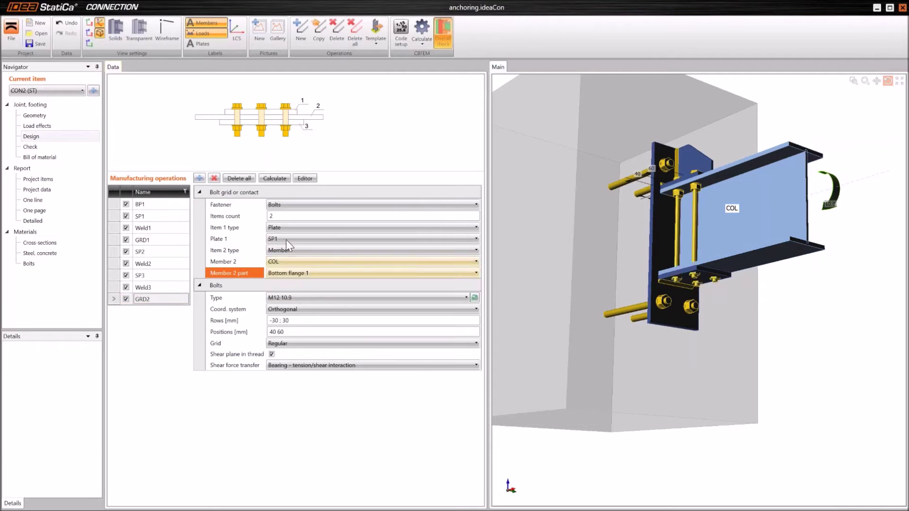
left_click(286, 239)
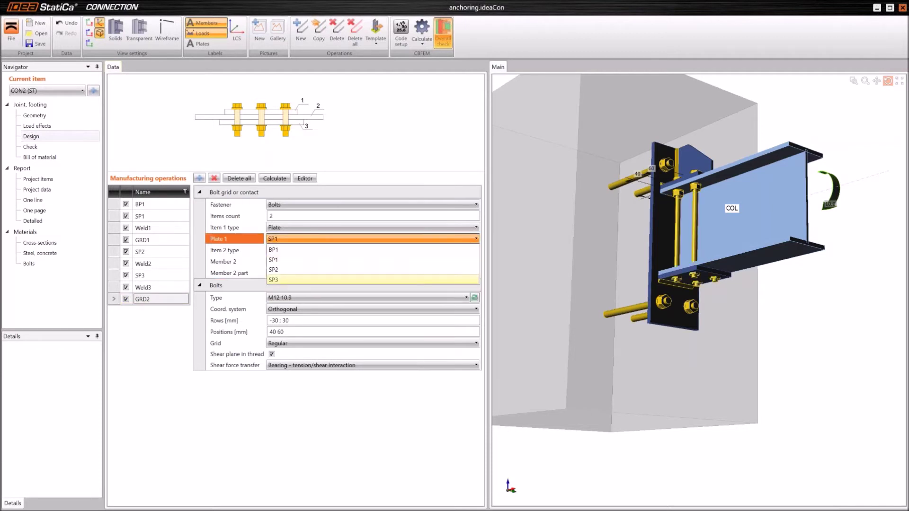
left_click(284, 280)
scroll(697, 257, "up", 3)
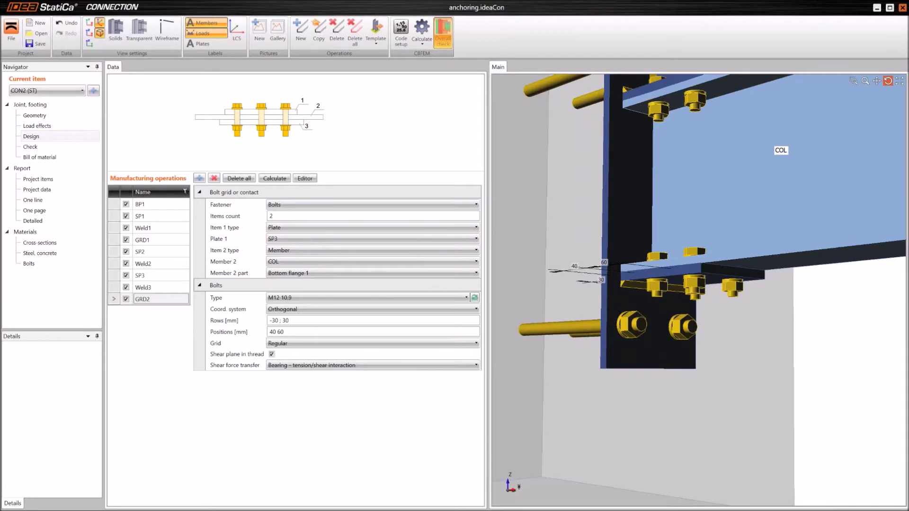
- Copy the SP2 stiffening plate and place the copy as a rib on plate SP3 with its location set to Front
left_click(170, 253)
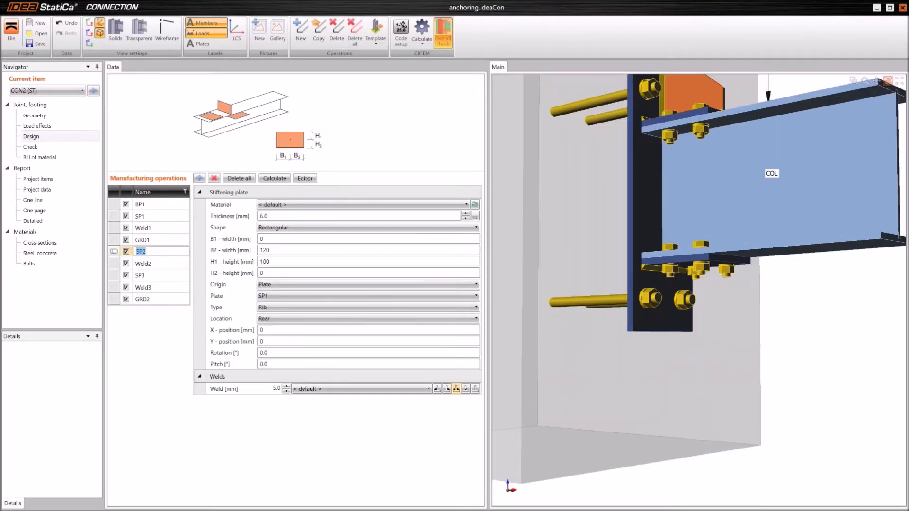
left_click(319, 31)
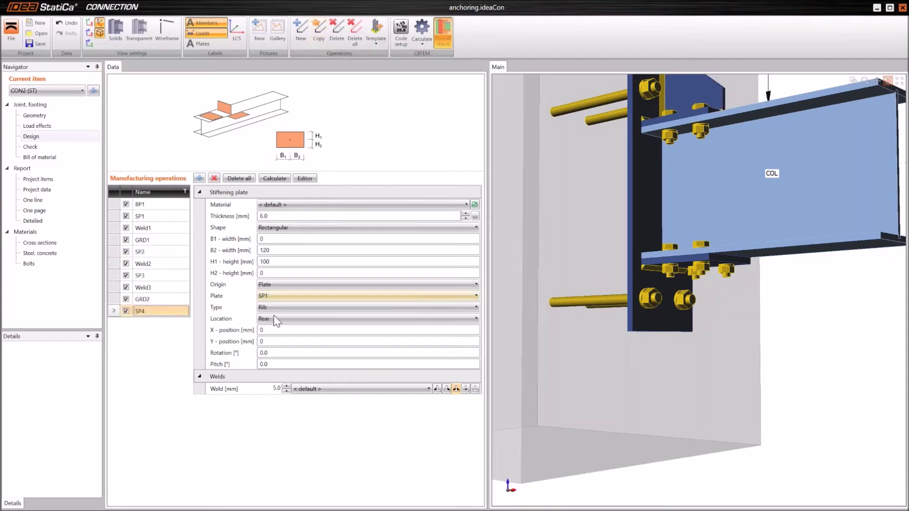
left_click(273, 316)
left_click(276, 298)
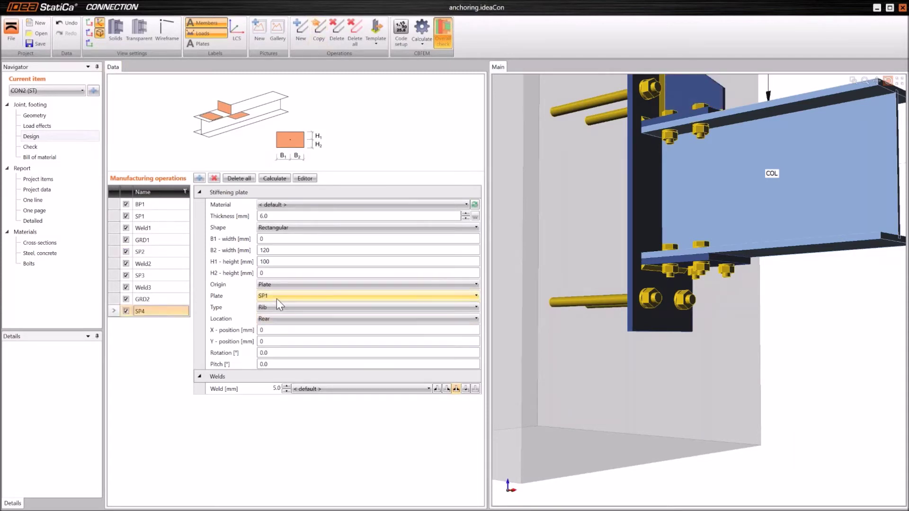
left_click(276, 299)
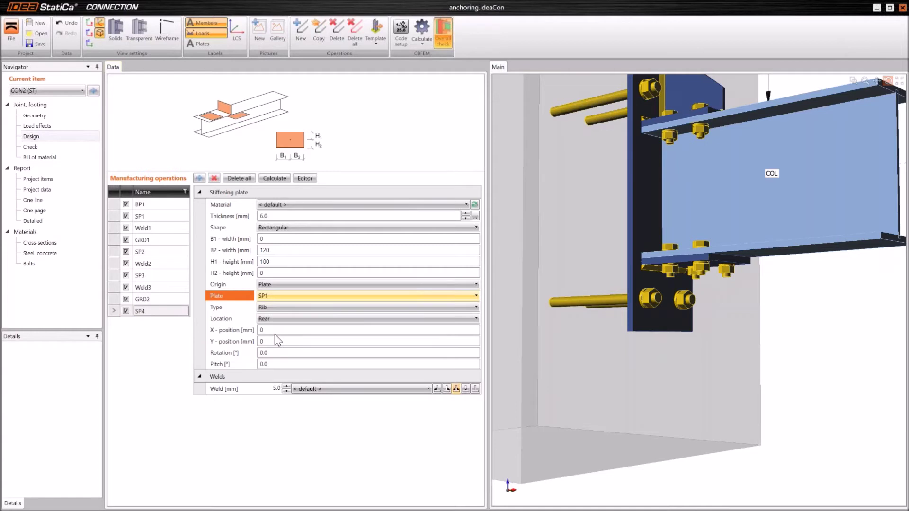
key("alt+Down")
key("Return")
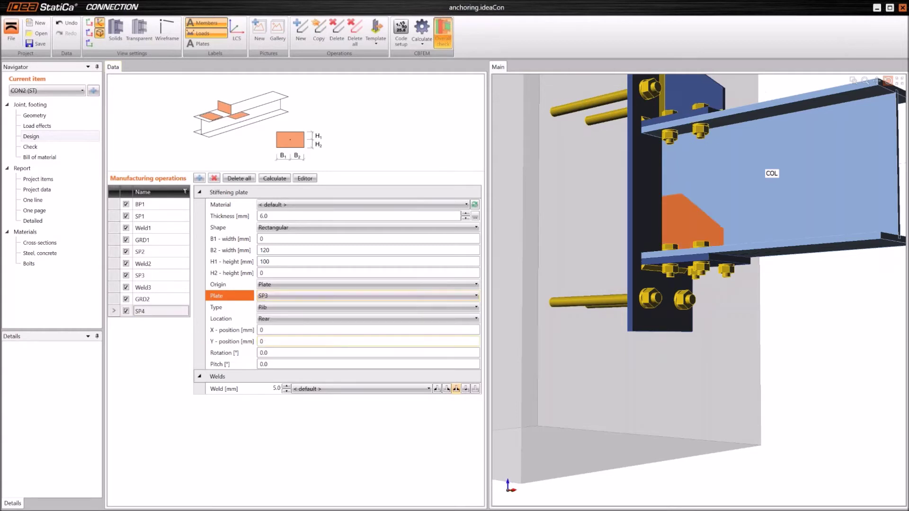
left_click(279, 319)
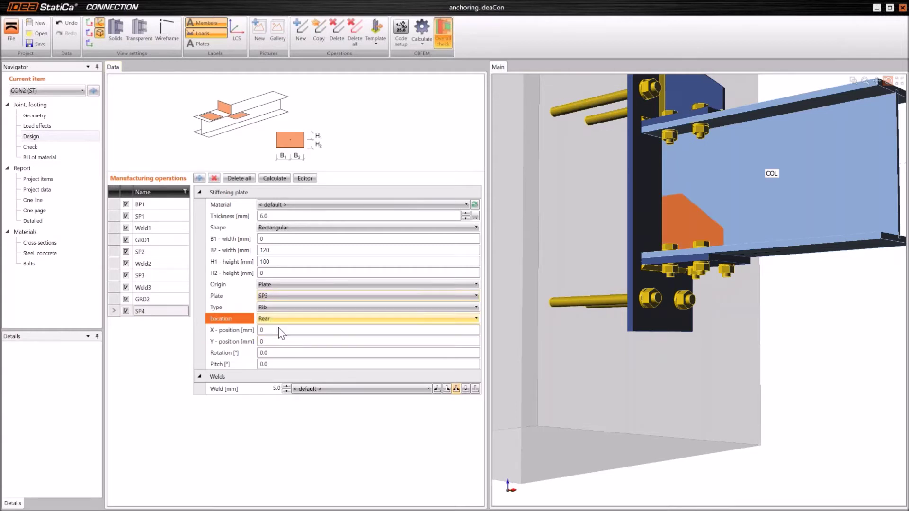
key("Up")
scroll(688, 268, "down", 1)
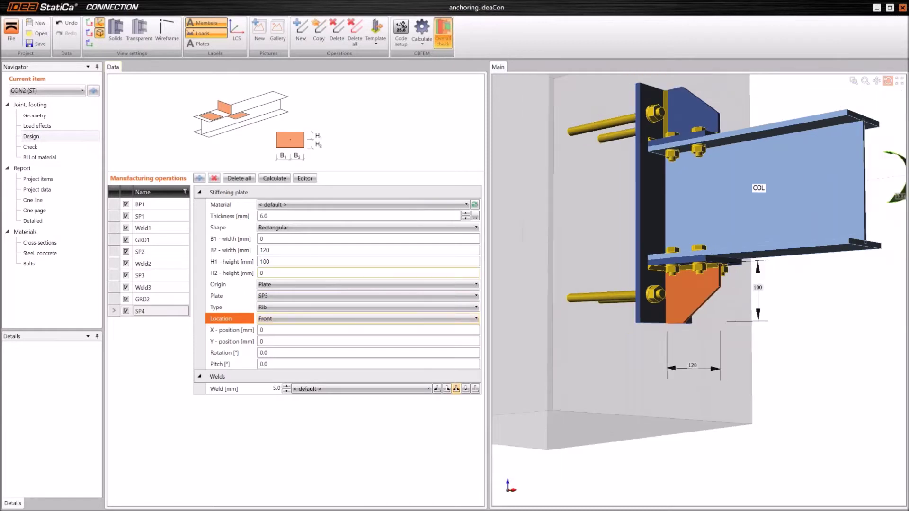
- Copy the Weld2 operation and set the copy's edge plate to SP4, welded to the surface of BP1
left_click(144, 264)
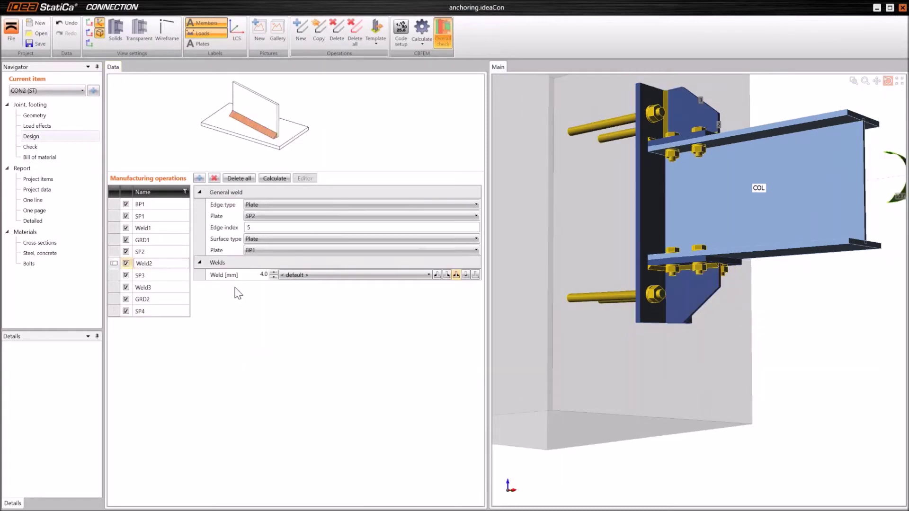
key("ctrl+c")
left_click(260, 250)
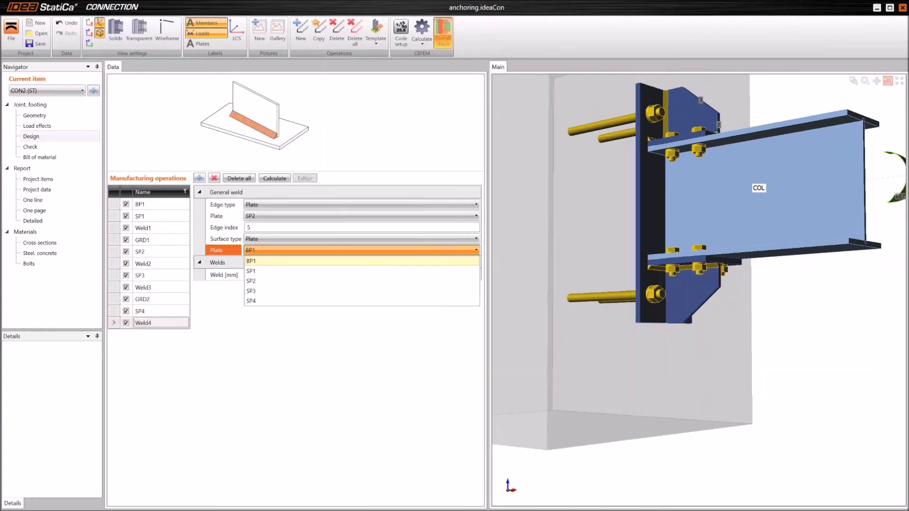
left_click(251, 301)
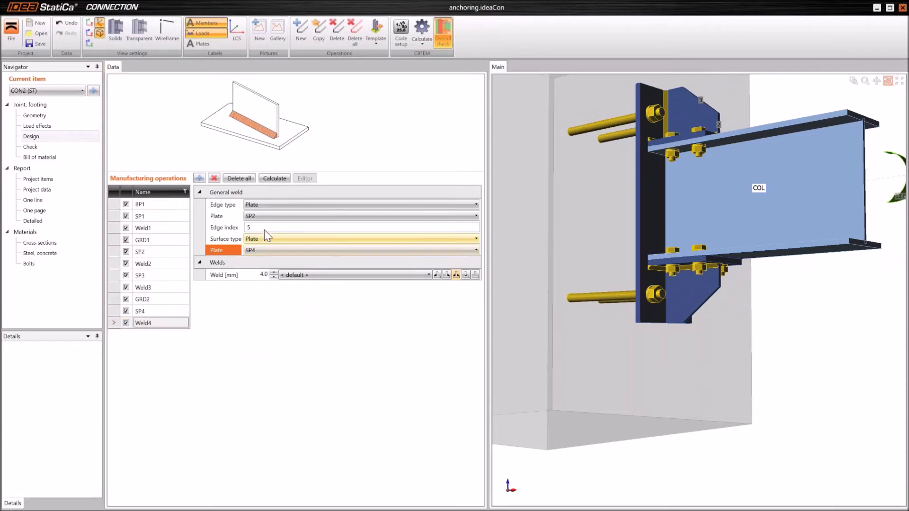
left_click(264, 250)
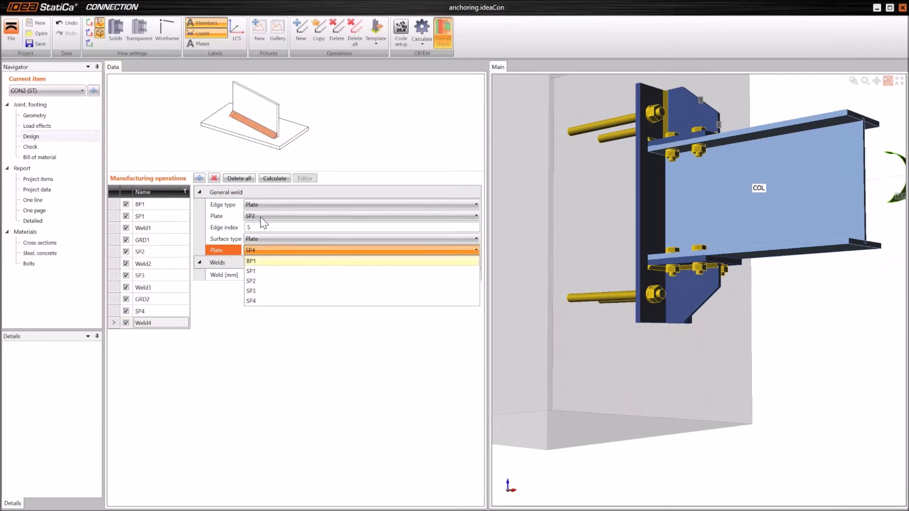
left_click(282, 262)
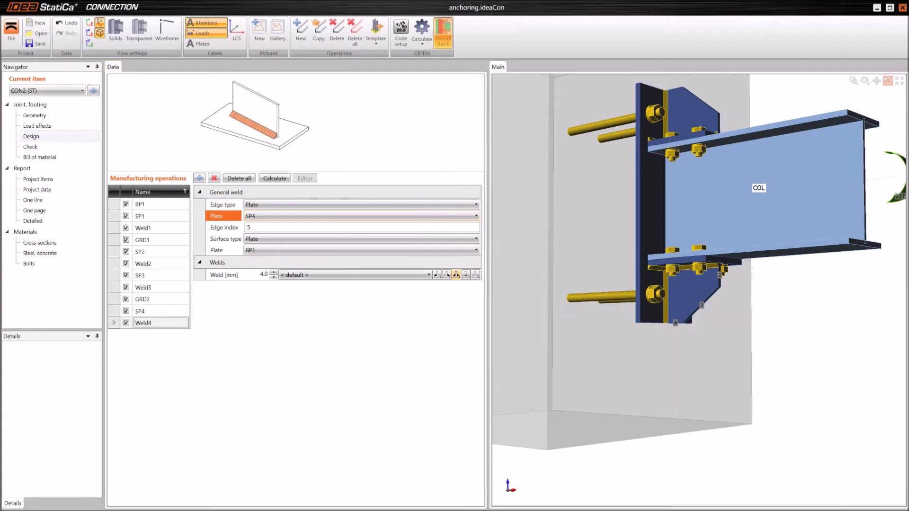
- Inspect the assembled connection and review CON2's analysis type and the internal forces of load effect LE1
left_click_drag(833, 246, 772, 268)
scroll(729, 251, "down", 2)
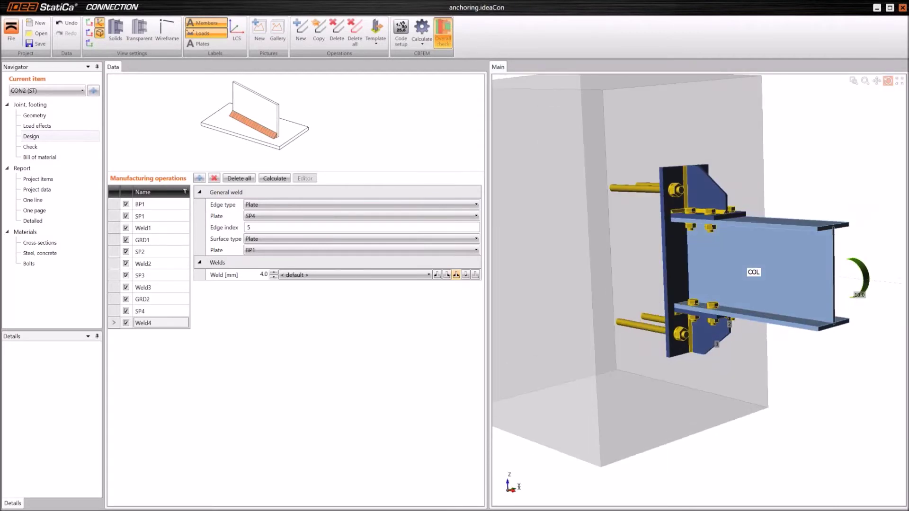
scroll(671, 260, "down", 2)
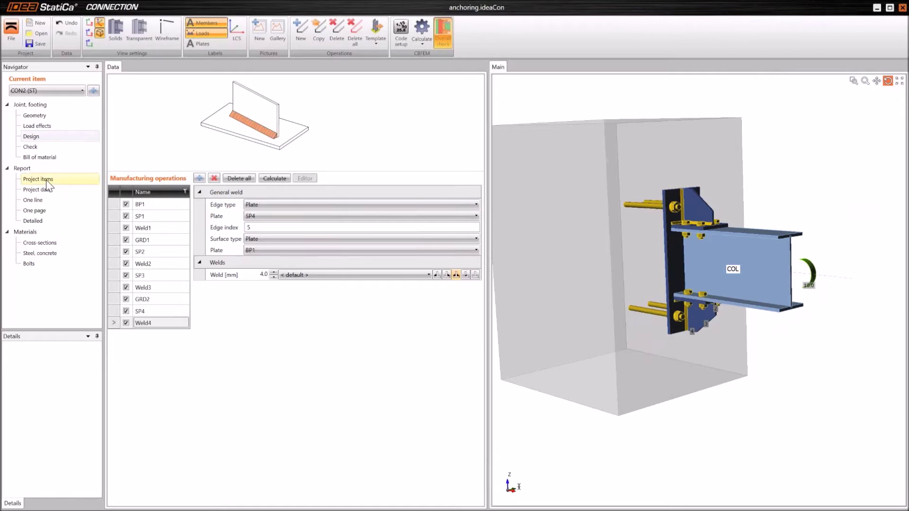
left_click(47, 180)
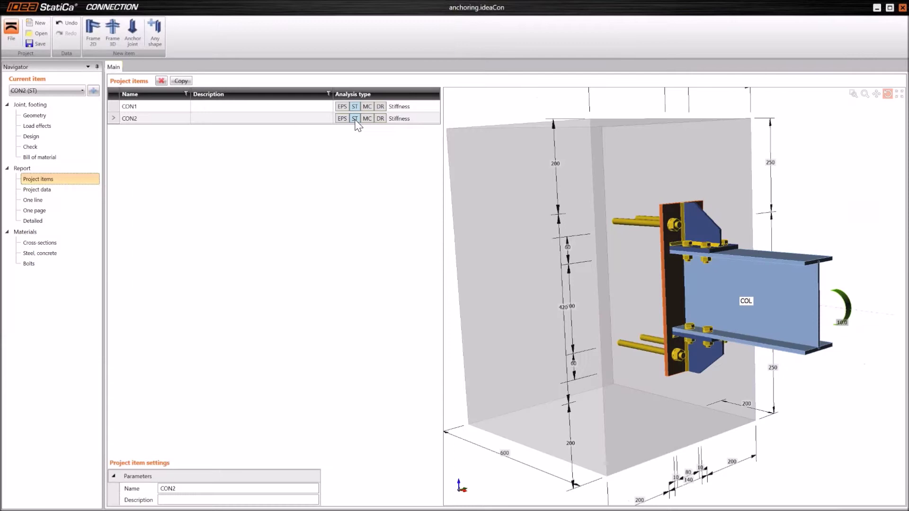
left_click(35, 126)
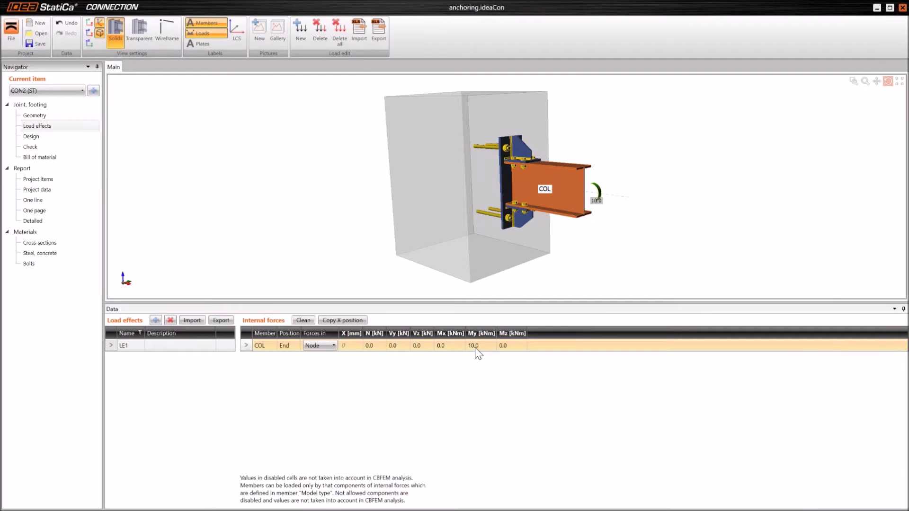
- Open the connection check and switch the current item to CON1
left_click(31, 147)
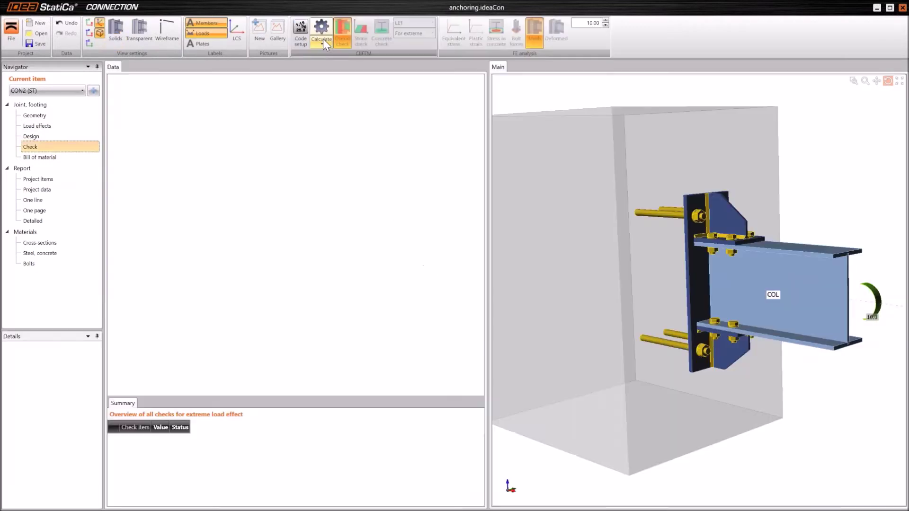
left_click(323, 42)
left_click(74, 90)
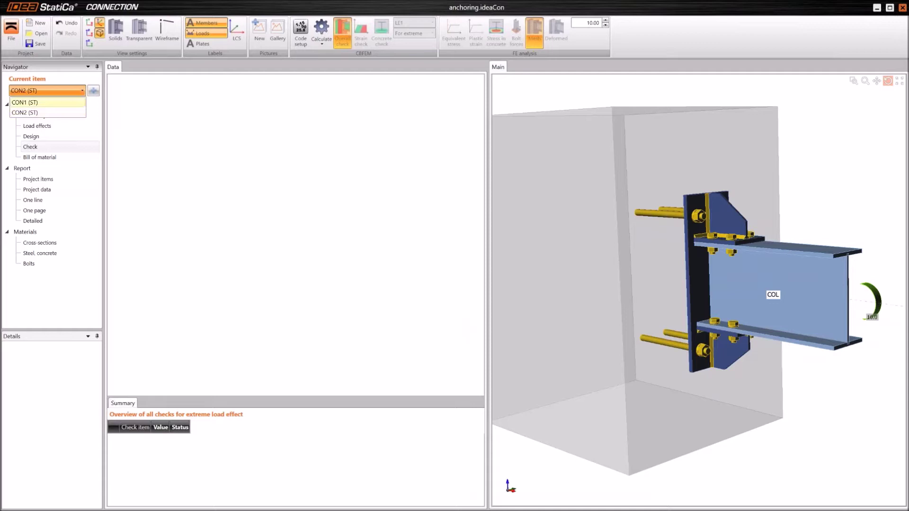
left_click(29, 102)
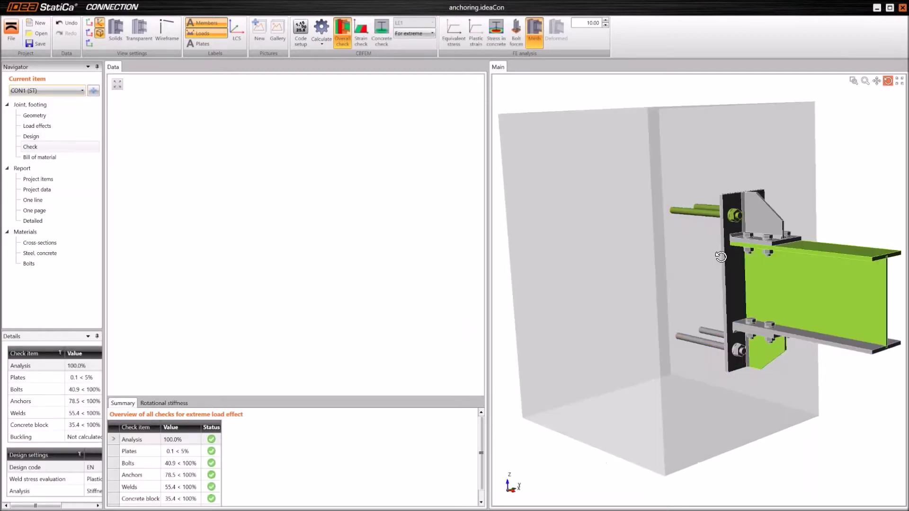
- Examine CON1's check results in the model and its rotational stiffness table and diagram for LE1
left_click_drag(720, 256, 564, 308)
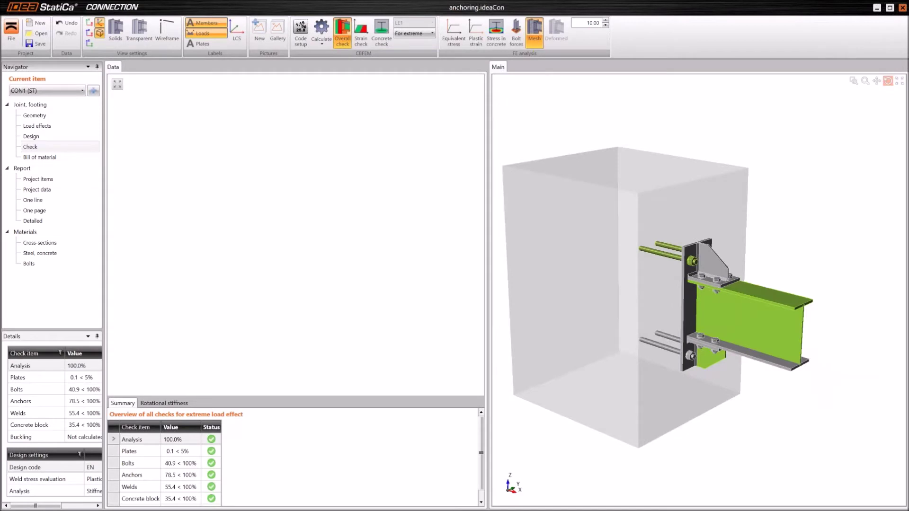
scroll(707, 368, "up", 2)
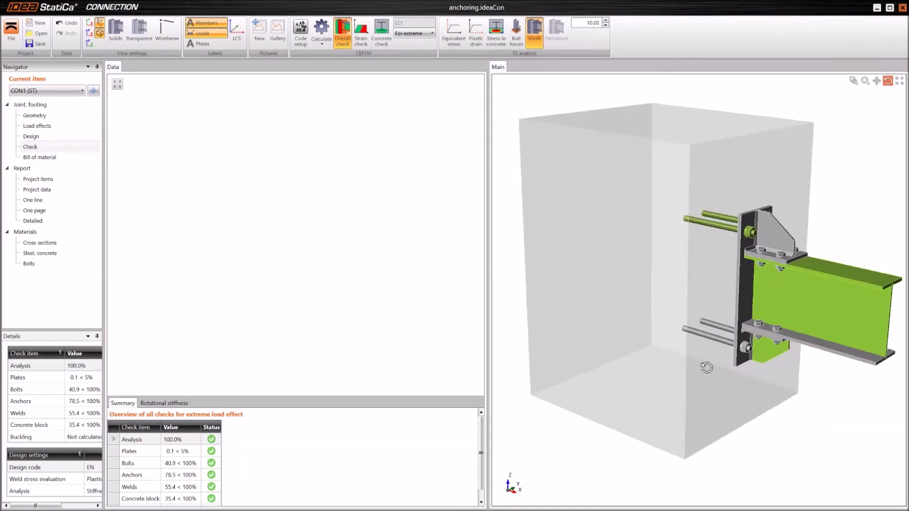
scroll(707, 368, "down", 2)
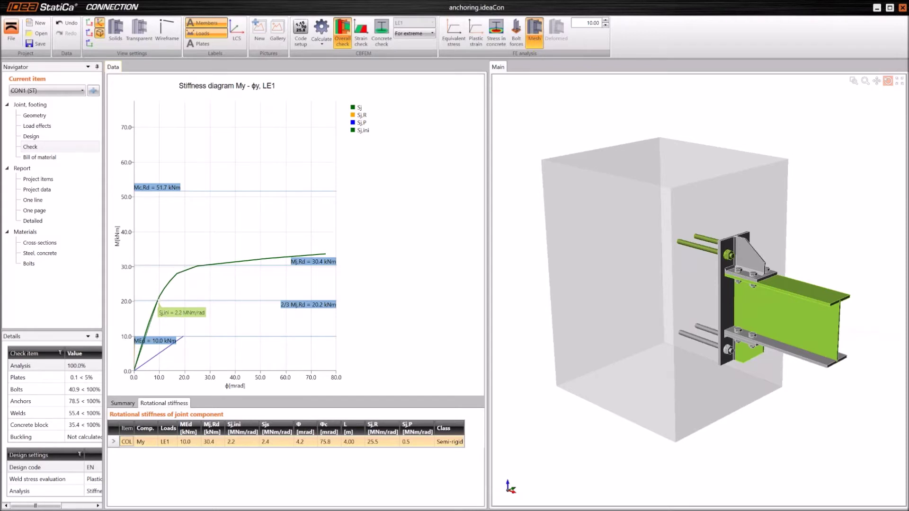
scroll(720, 337, "down", 1)
left_click_drag(720, 337, 753, 290)
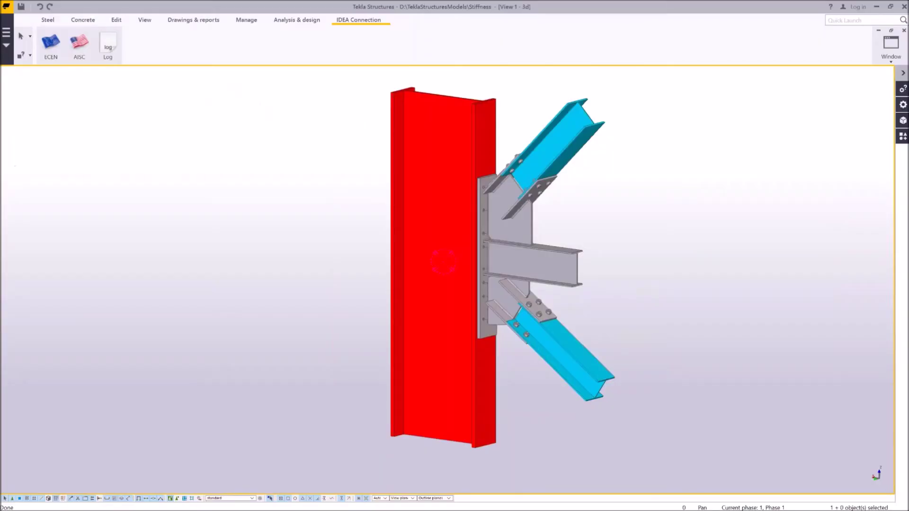
- Start the ECEN export to IDEA StatiCa and pick the connection point and the column of the joint
scroll(479, 258, "down", 1)
scroll(535, 247, "down", 1)
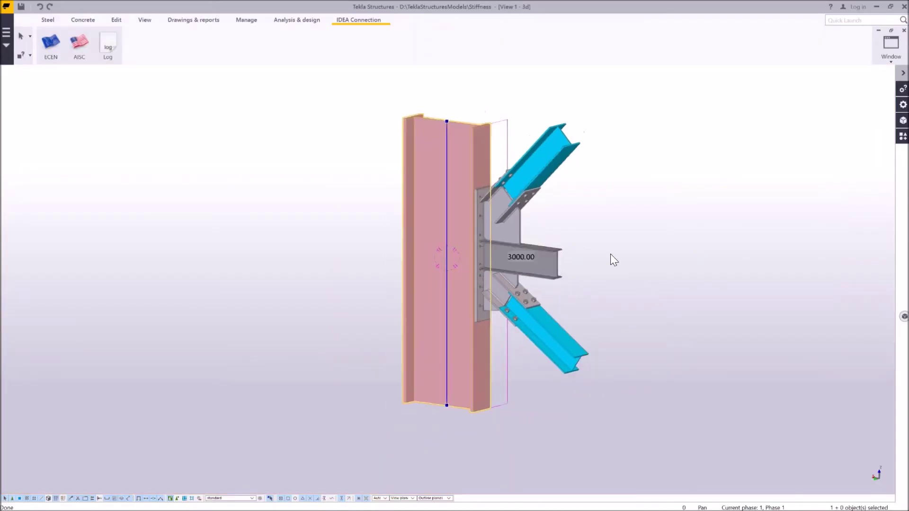
scroll(627, 253, "down", 1)
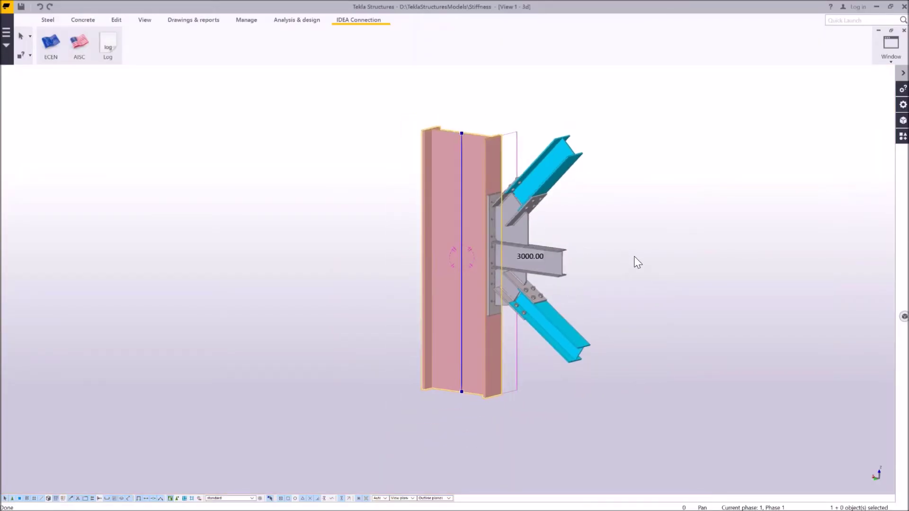
middle_click_drag(634, 257, 647, 257, "ctrl")
scroll(459, 258, "up", 2)
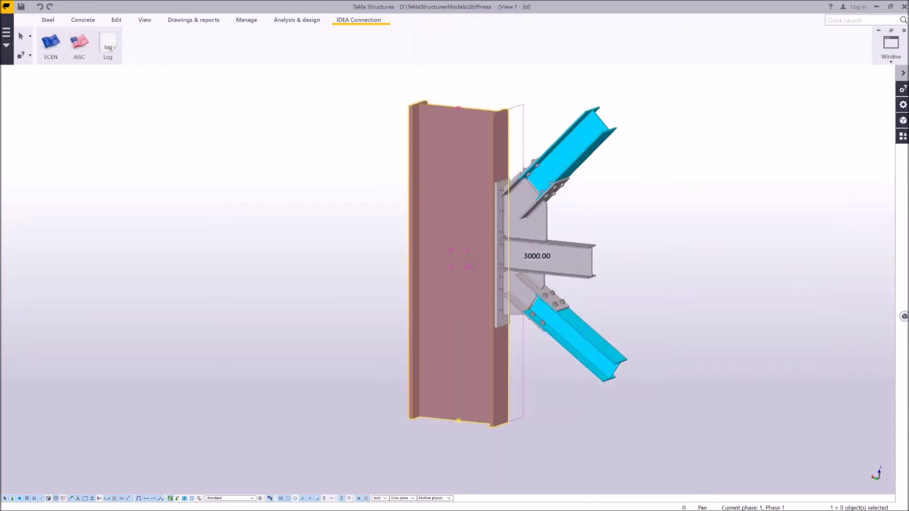
scroll(482, 265, "down", 1)
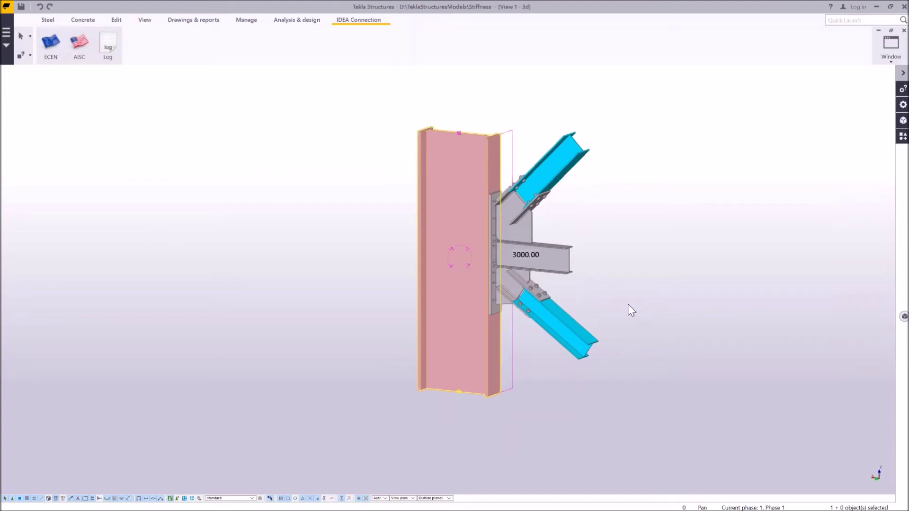
scroll(628, 304, "down", 1)
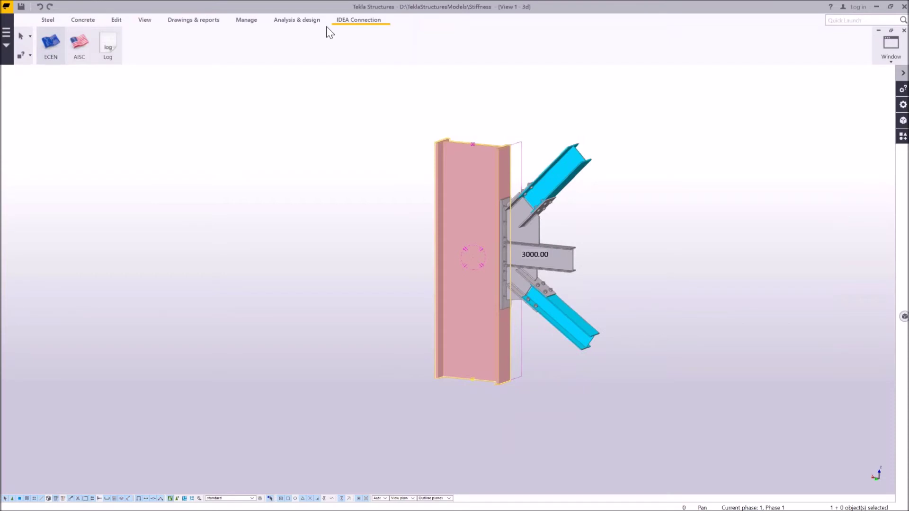
left_click(52, 47)
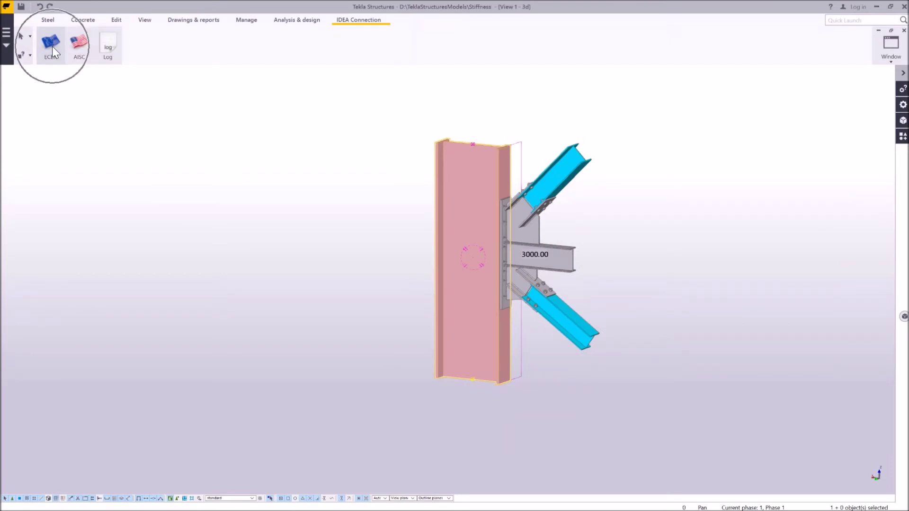
left_click(46, 499)
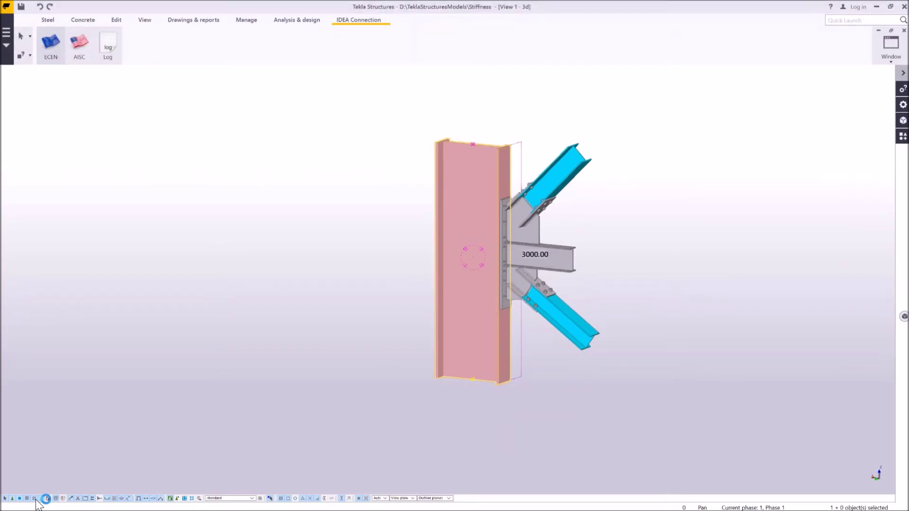
left_click(38, 508)
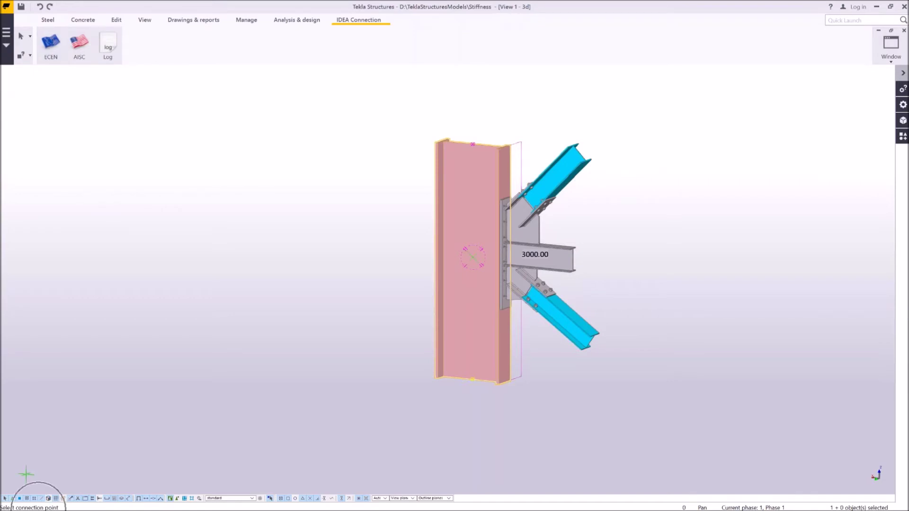
left_click(444, 308)
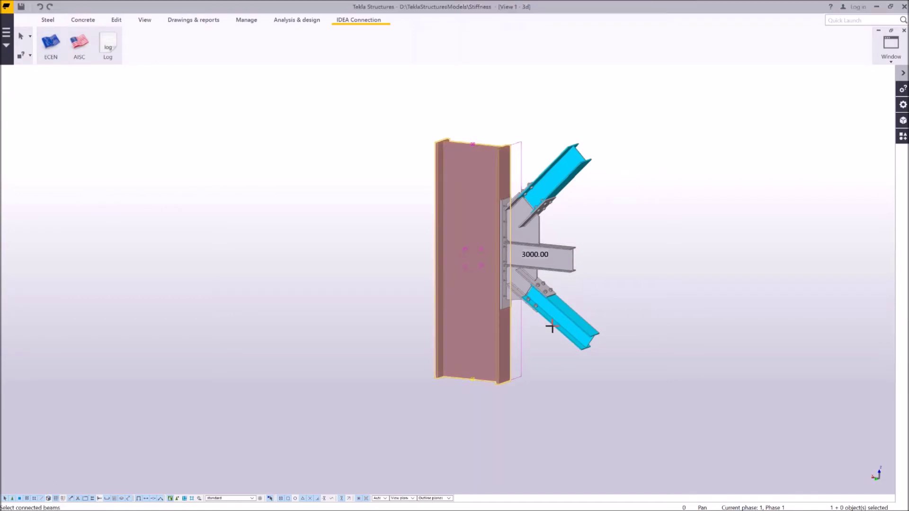
- Select both diagonal braces and the horizontal beam as connected beams, and enclose all connection parts to complete the export
left_click(550, 326)
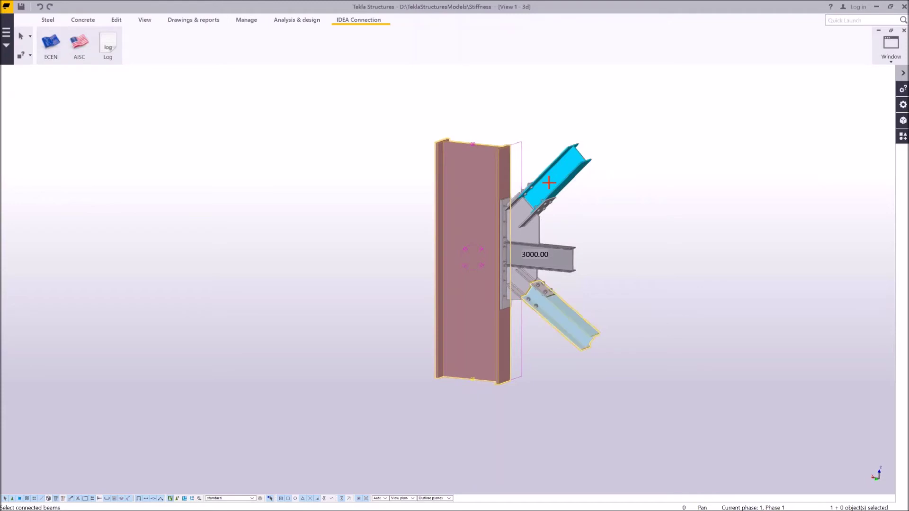
left_click(549, 182)
left_click(545, 258)
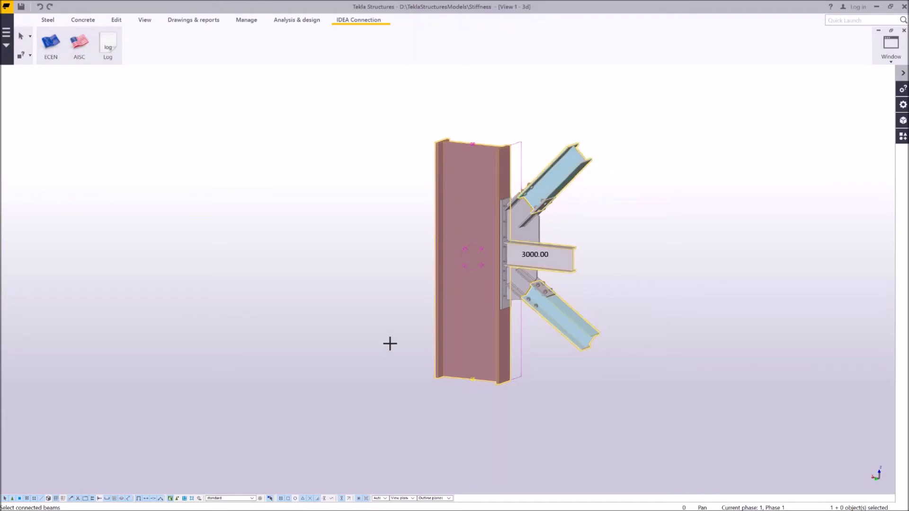
middle_click(390, 344)
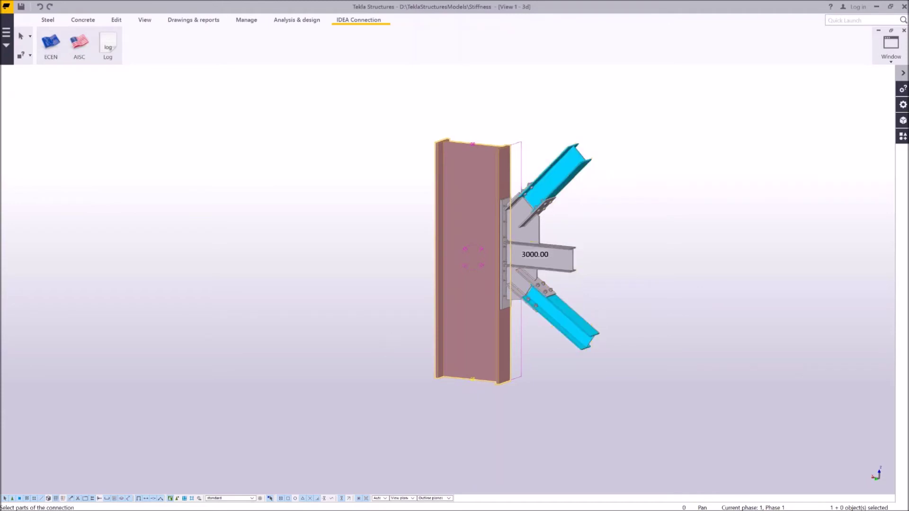
left_click_drag(393, 342, 566, 167)
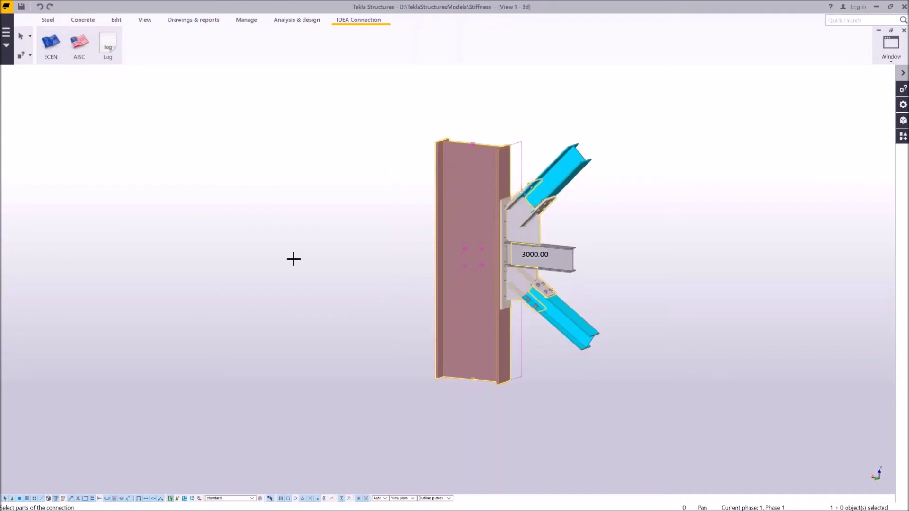
middle_click(294, 259)
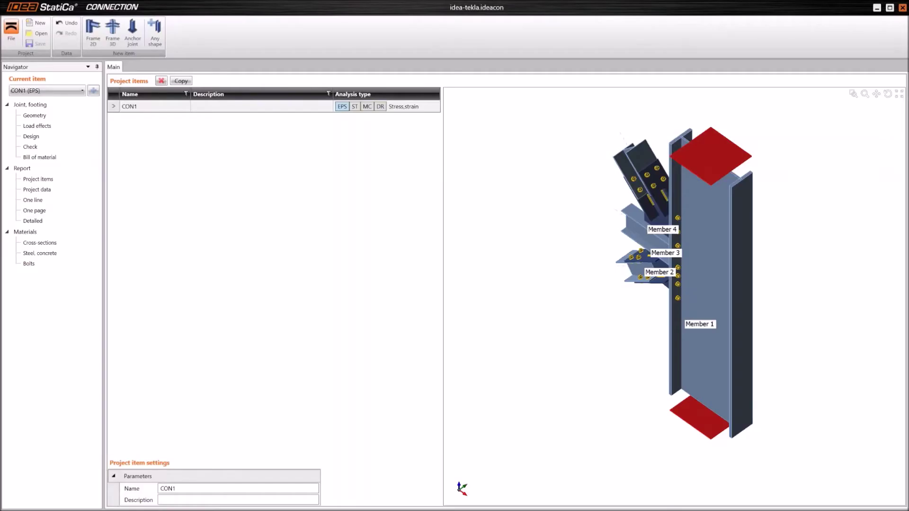
- Examine the imported joint in IDEA StatiCa Connection from several sides and compare it with the Tekla Structures model
middle_click_drag(672, 284, 739, 265, "shift")
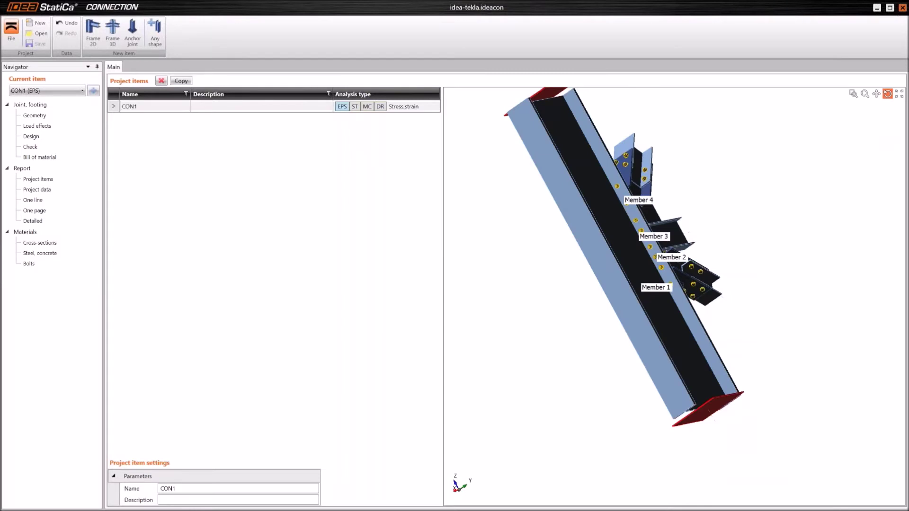
left_click_drag(663, 265, 730, 303)
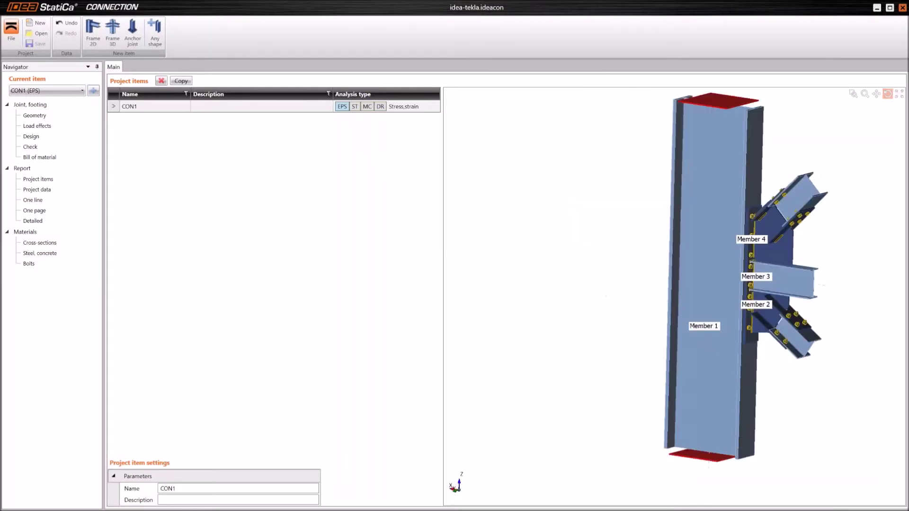
left_click_drag(852, 147, 848, 123)
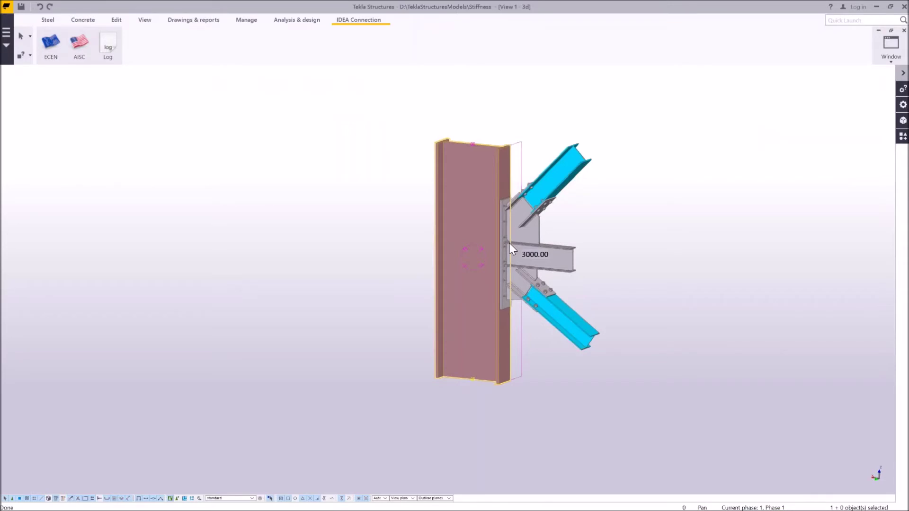
left_click(509, 245)
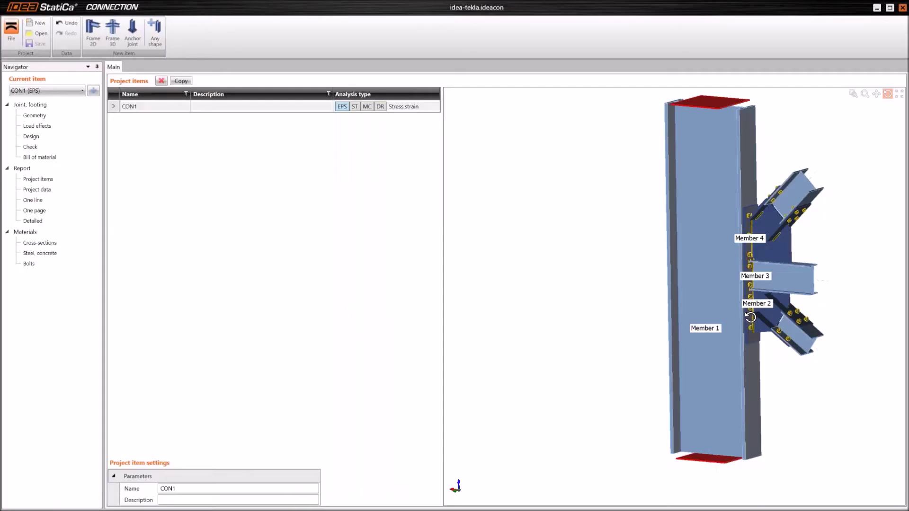
scroll(677, 349, "up", 5)
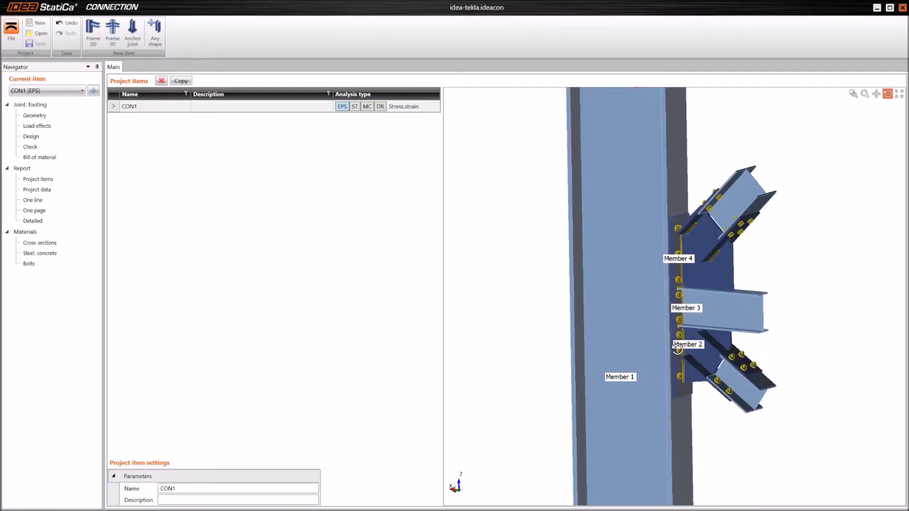
left_click_drag(677, 349, 671, 203)
scroll(672, 202, "up", 5)
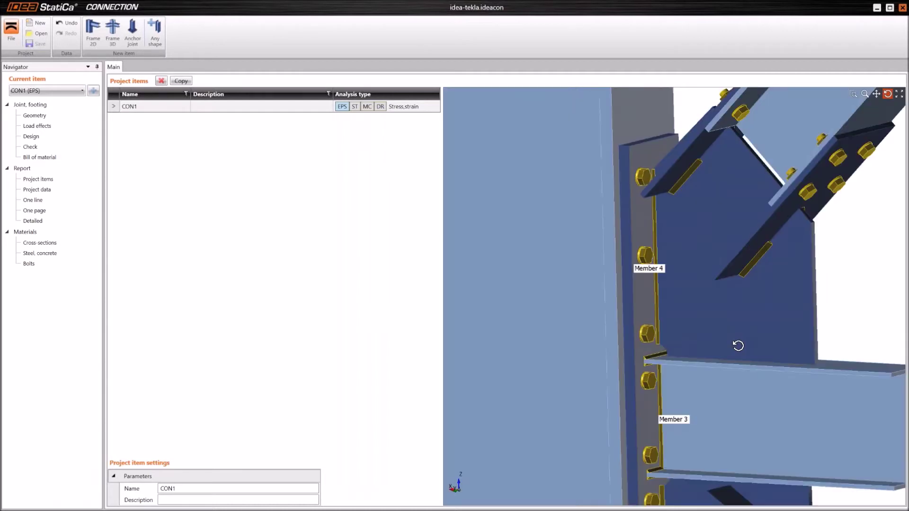
scroll(672, 356, "down", 5)
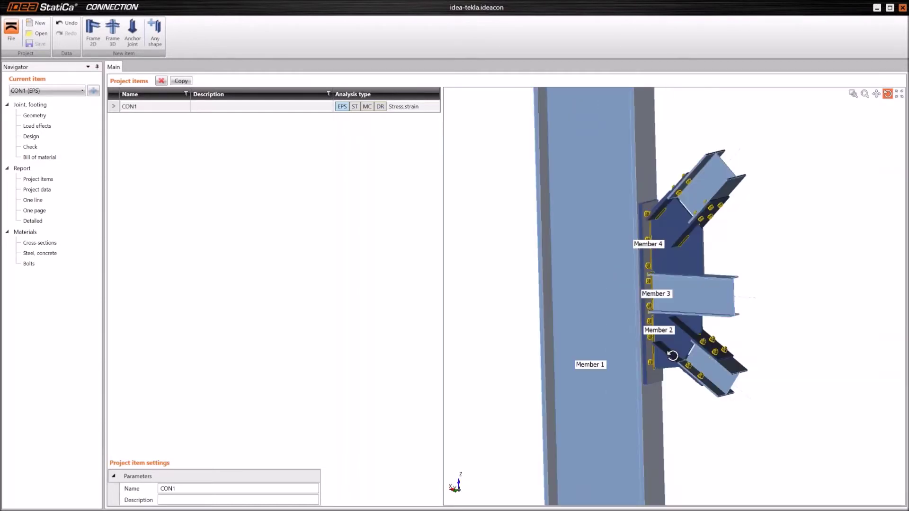
- Examine the imported plates, bolts and welds around Member 2 up close
left_click_drag(673, 355, 845, 163)
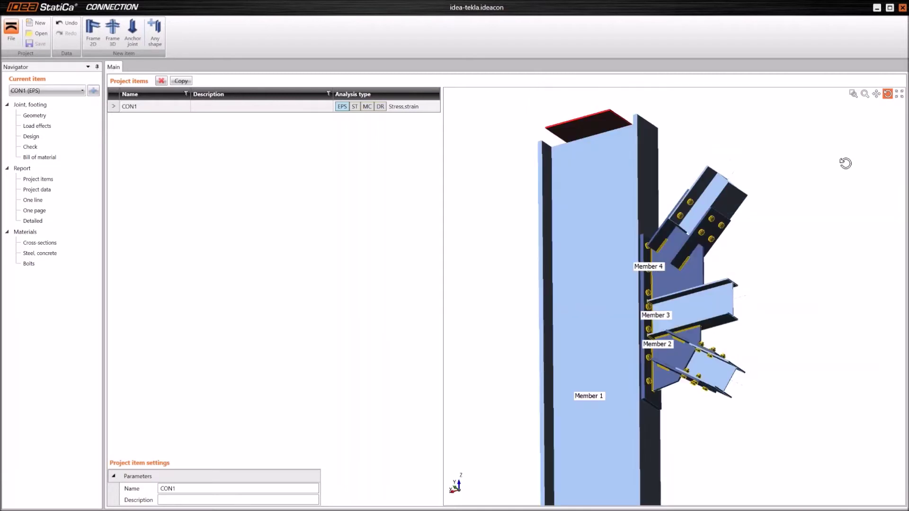
scroll(663, 372, "up", 5)
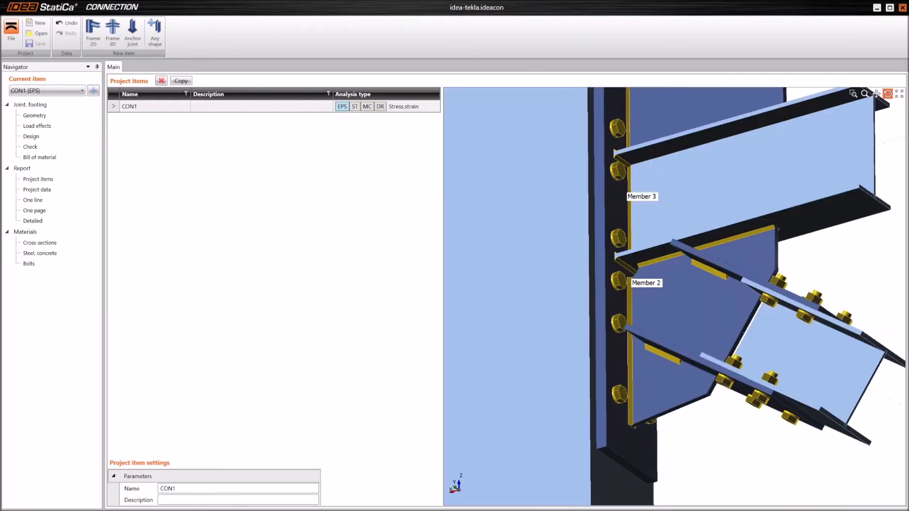
scroll(673, 359, "up", 2)
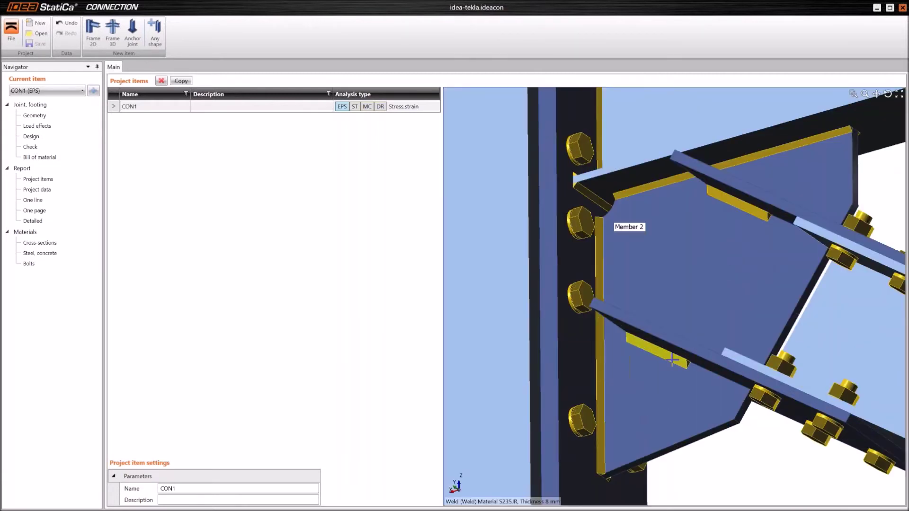
scroll(676, 365, "down", 5)
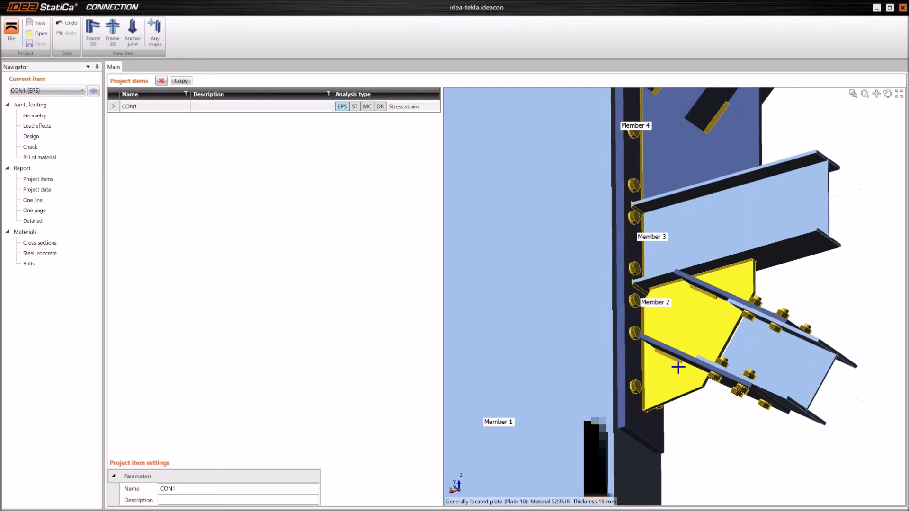
scroll(678, 368, "up", 2)
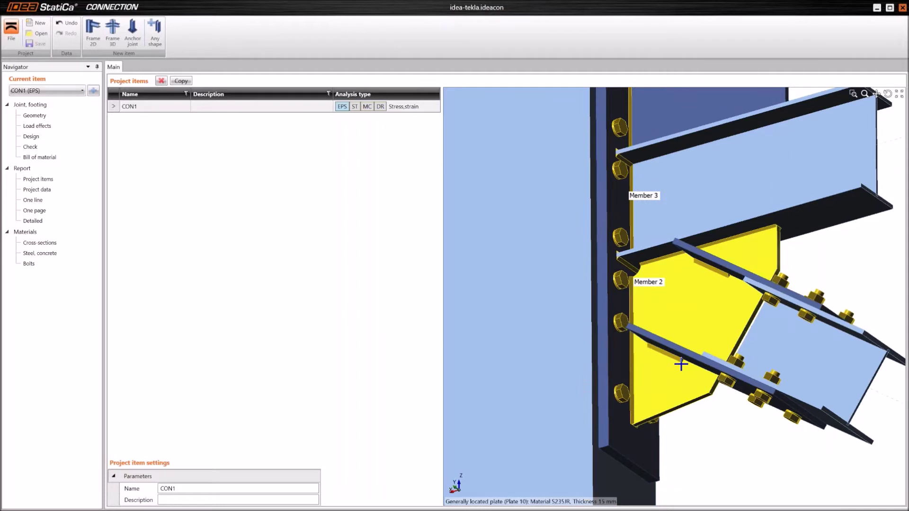
scroll(680, 364, "up", 2)
mouse_move(681, 364)
middle_mouse_down()
mouse_move(729, 294)
mouse_move(684, 377)
middle_mouse_up()
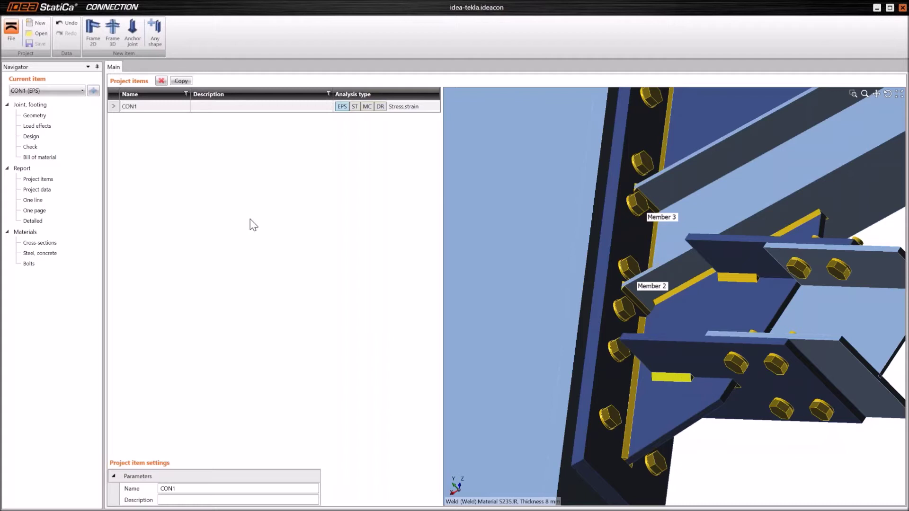
- In the design operations, change the weld between Plate 12 and Plate 10 to a double-sided fillet weld
left_click(31, 136)
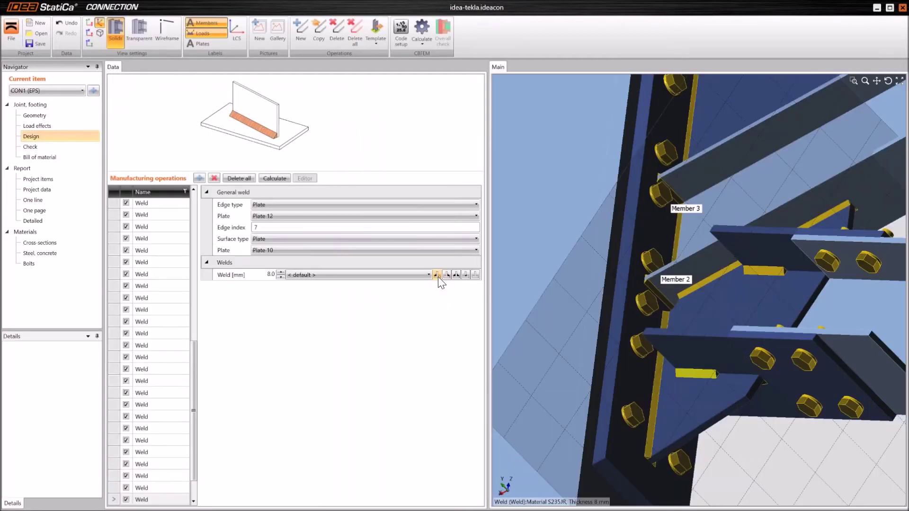
left_click(438, 276)
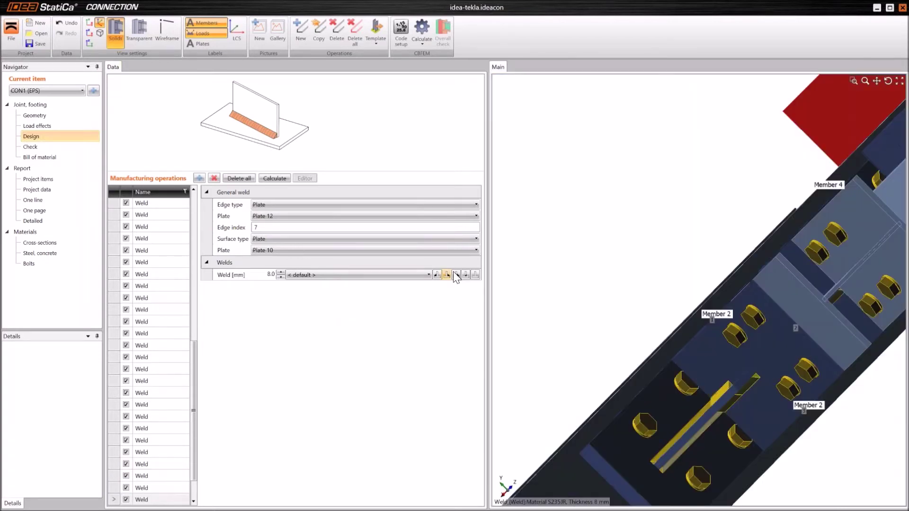
left_click(455, 275)
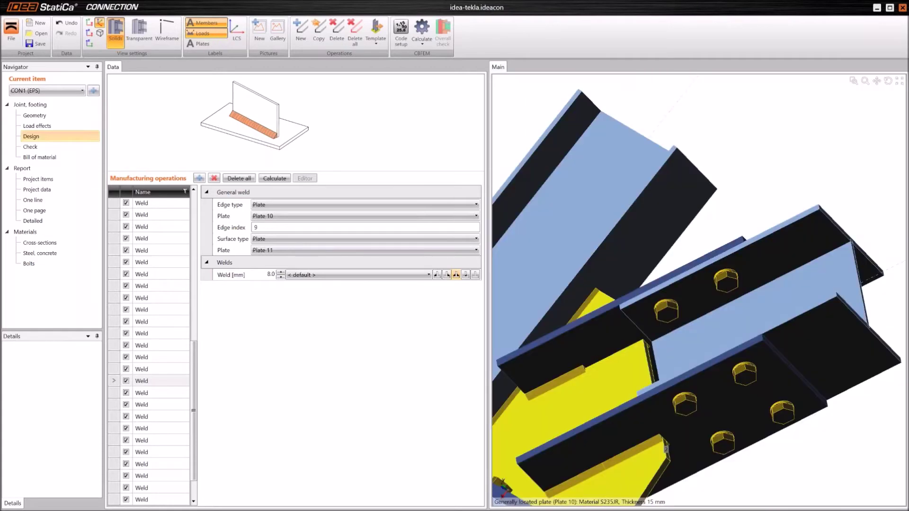
- Switch CON1 to stiffness analysis (ST) and set the bending moment My on Member 2 in load effect LE1 to 100 kNm
left_click(41, 180)
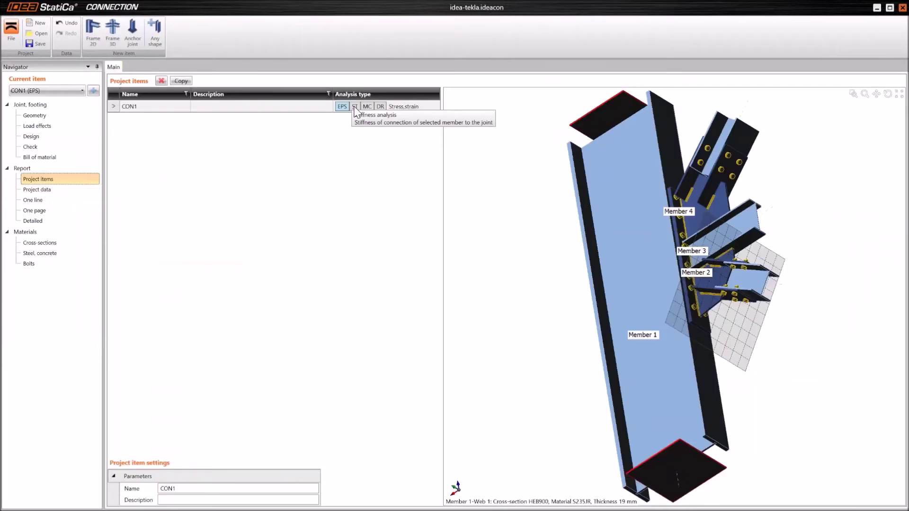
left_click(355, 106)
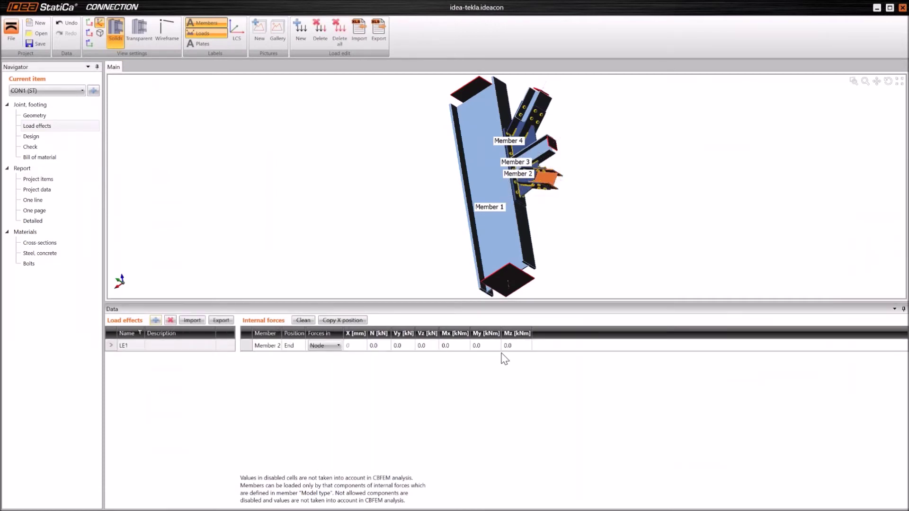
left_click(501, 351)
type("100")
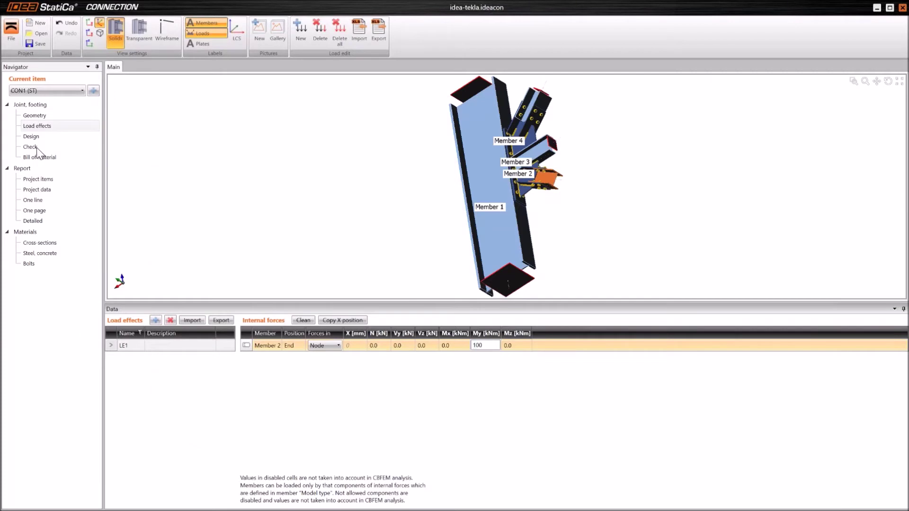
key("Tab")
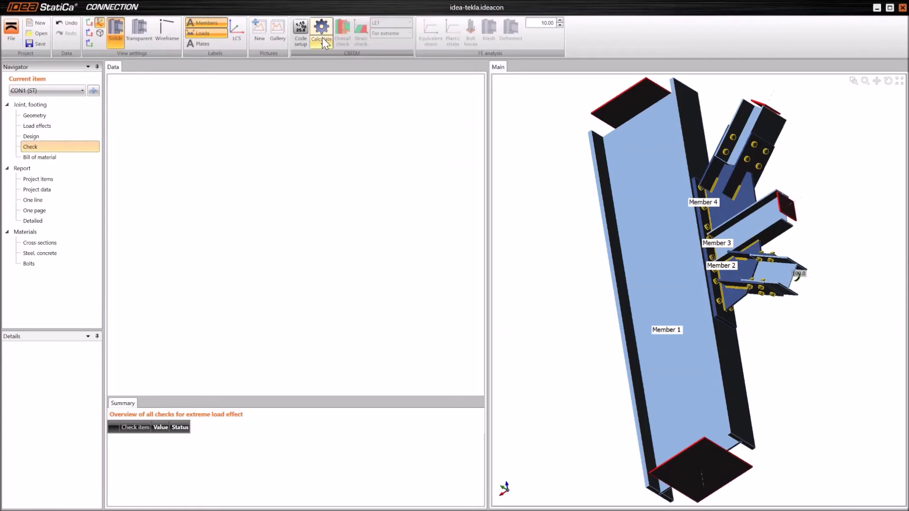
- Calculate the joint and examine Member 2's rotational stiffness diagram and table for LE1
left_click(322, 40)
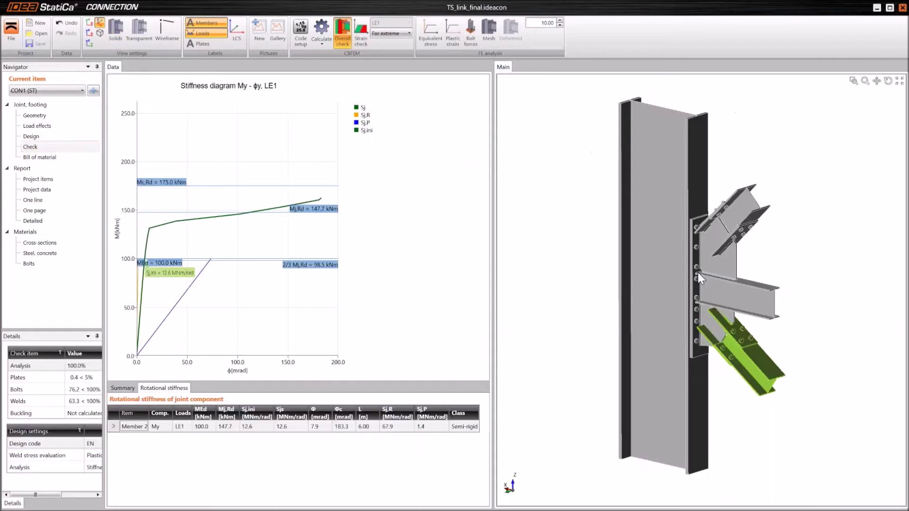
left_click(699, 277)
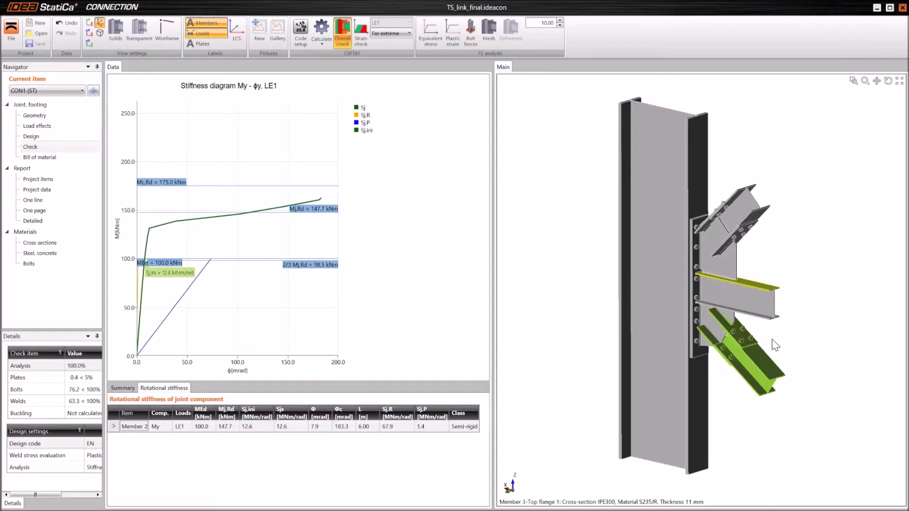
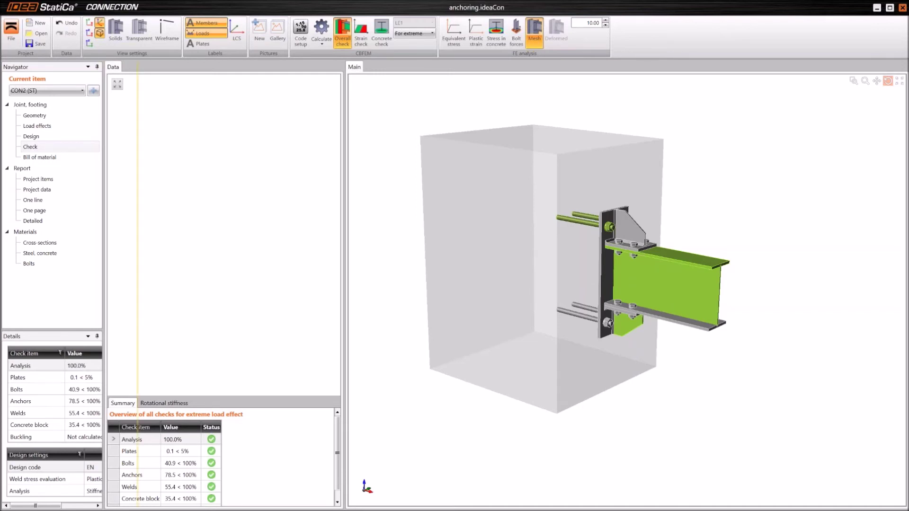
- Review member COL's theoretical lengths for stiffness analysis in the CON2 geometry and the Braced system option in the code and calculation settings
left_click_drag(137, 236, 158, 237)
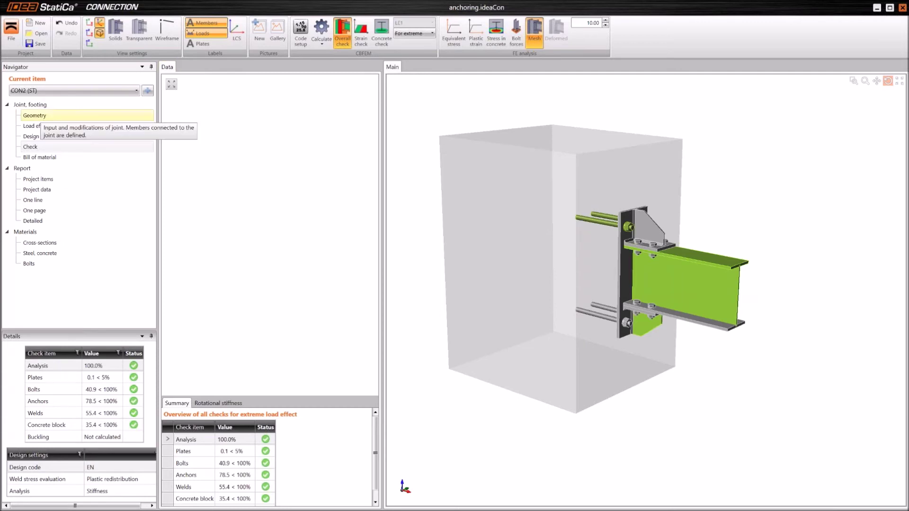
left_click(36, 115)
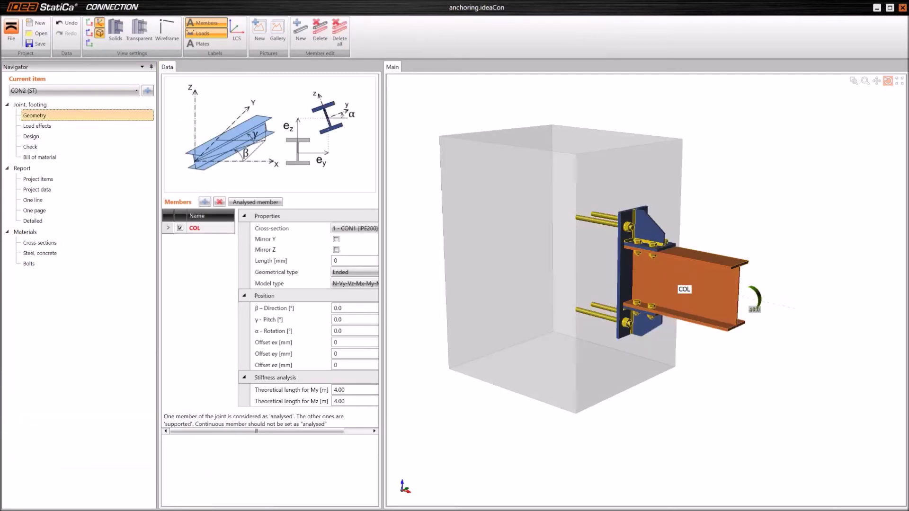
left_click_drag(382, 379, 421, 381)
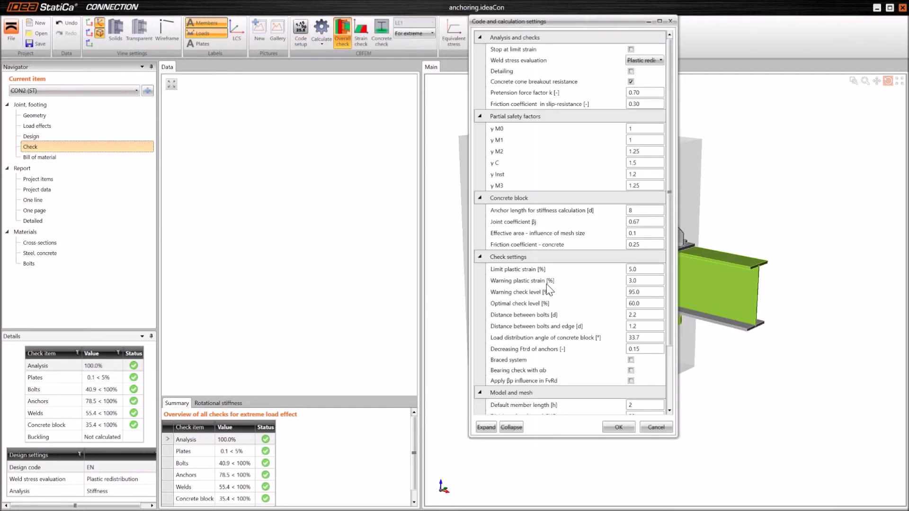
scroll(549, 289, "down", 3)
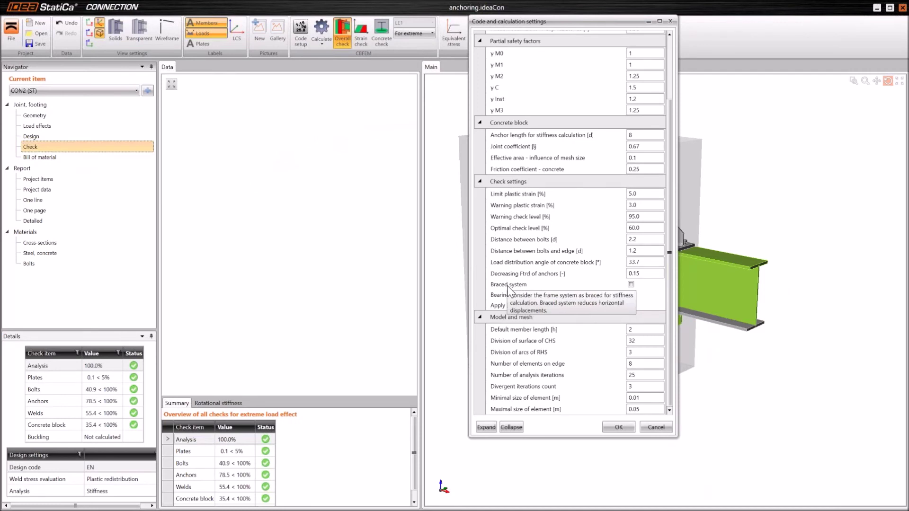
left_click(654, 426)
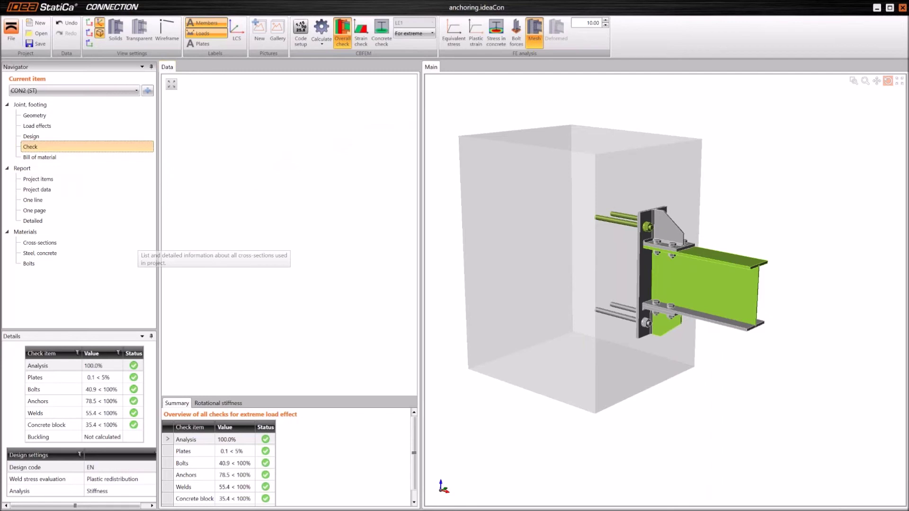
- Examine COL's rotational stiffness table with its limit values and classification, and inspect the My stiffness diagram for LE1 up close
left_click(217, 403)
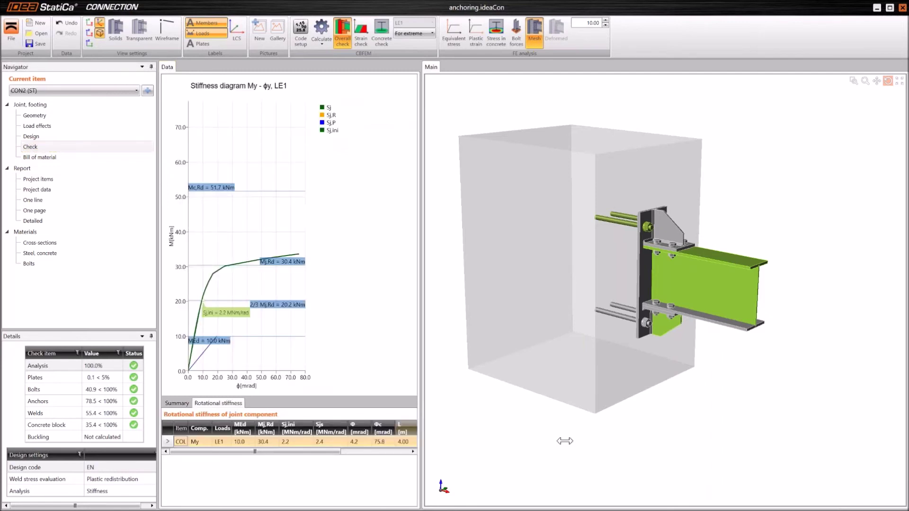
left_click_drag(421, 441, 565, 441)
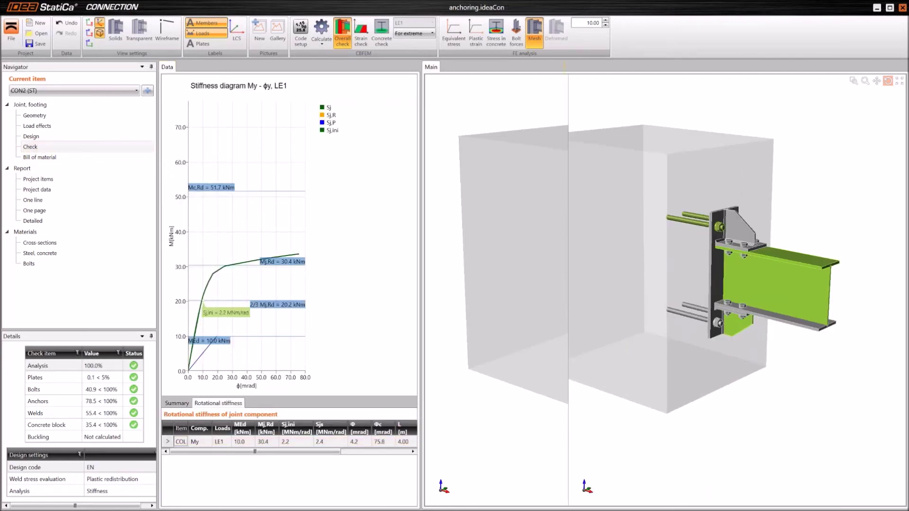
key("ctrl")
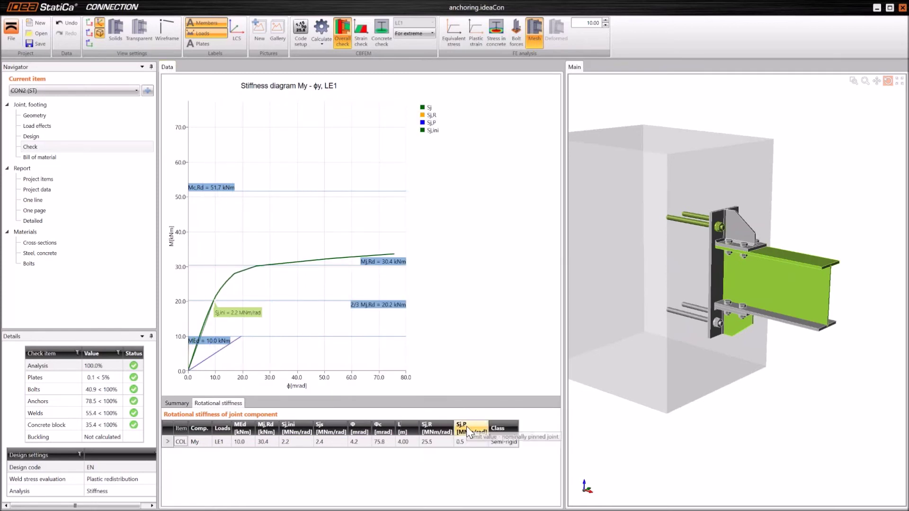
left_click(467, 426)
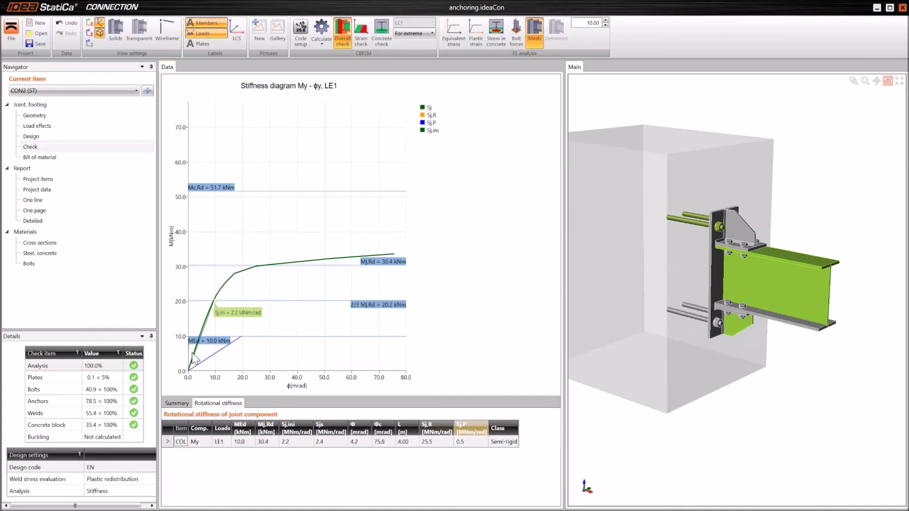
scroll(194, 360, "up", 2)
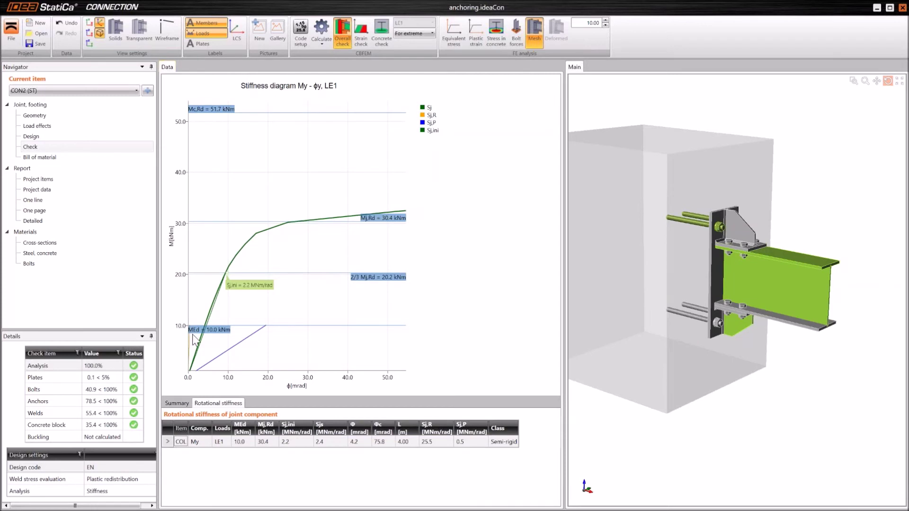
scroll(193, 340, "up", 2)
scroll(189, 337, "down", 3)
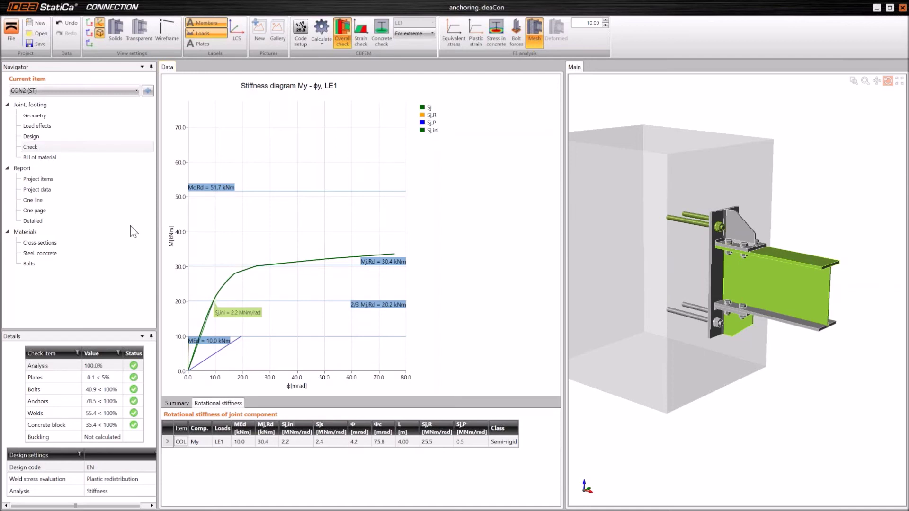
- Review the weld stress evaluation option in the code and calculation settings and leave the settings without changes
left_click(303, 38)
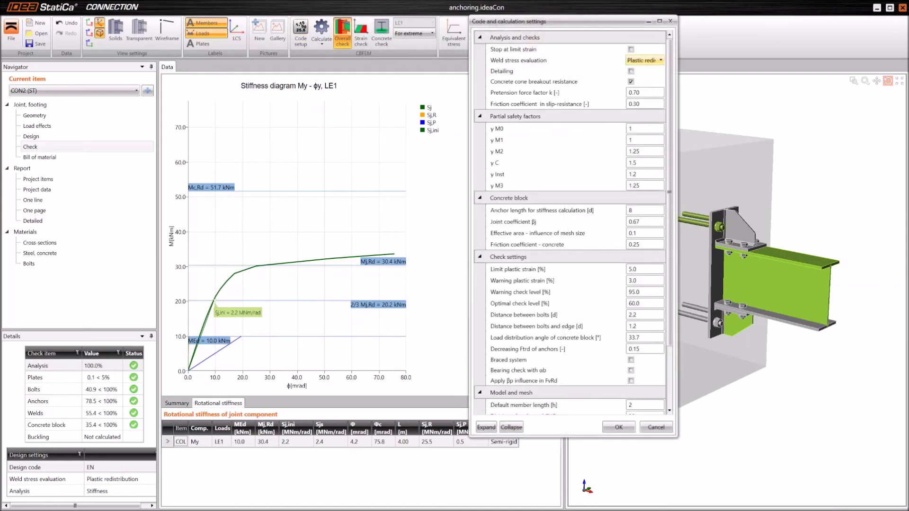
left_click(663, 60)
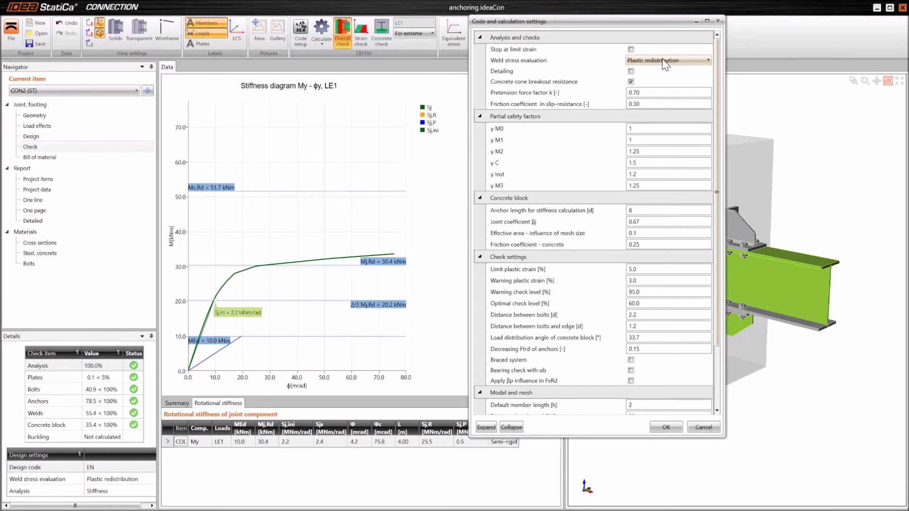
left_click(661, 61)
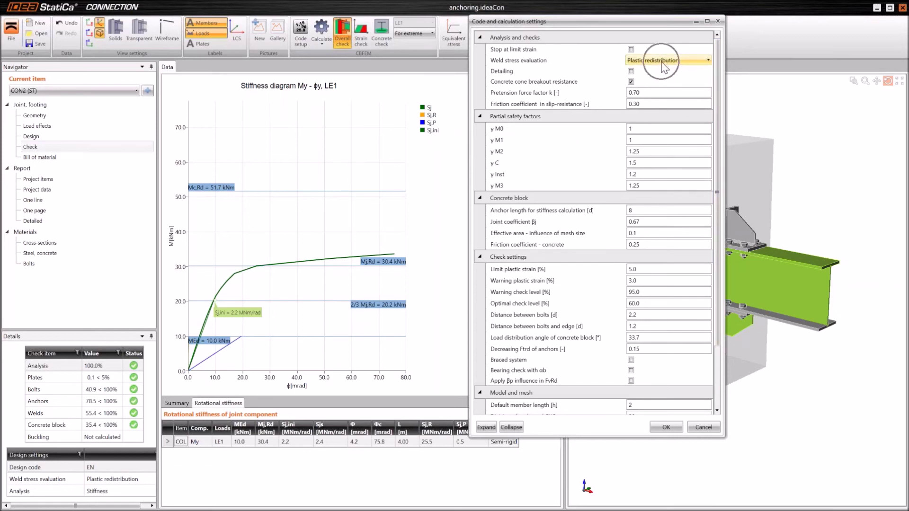
left_click(703, 427)
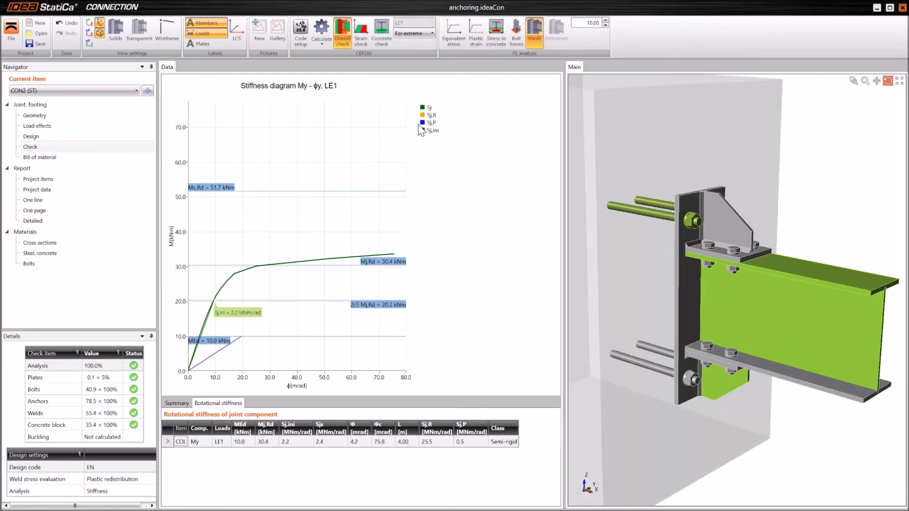
- Display the equivalent stress on the meshed joint and examine the stiffener, its welds and the bolted plate at the upper flange
left_click(453, 36)
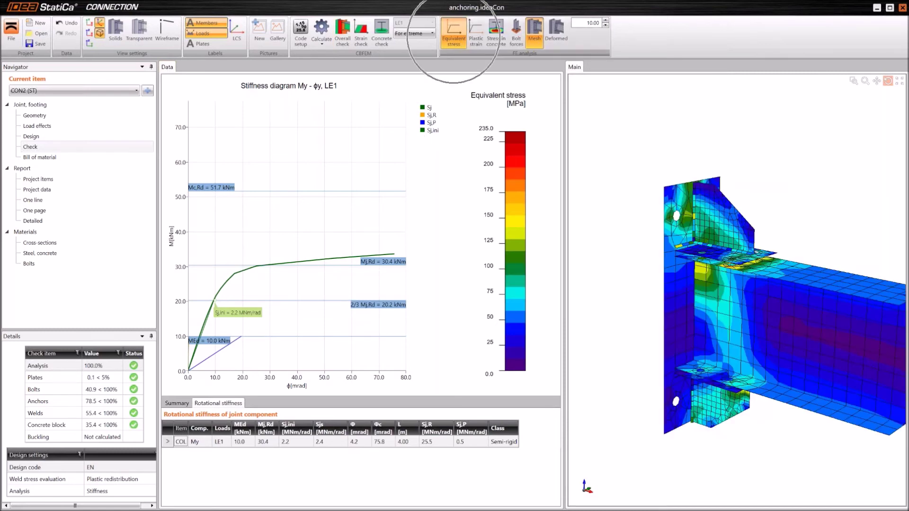
scroll(728, 219, "up", 5)
scroll(728, 219, "up", 2)
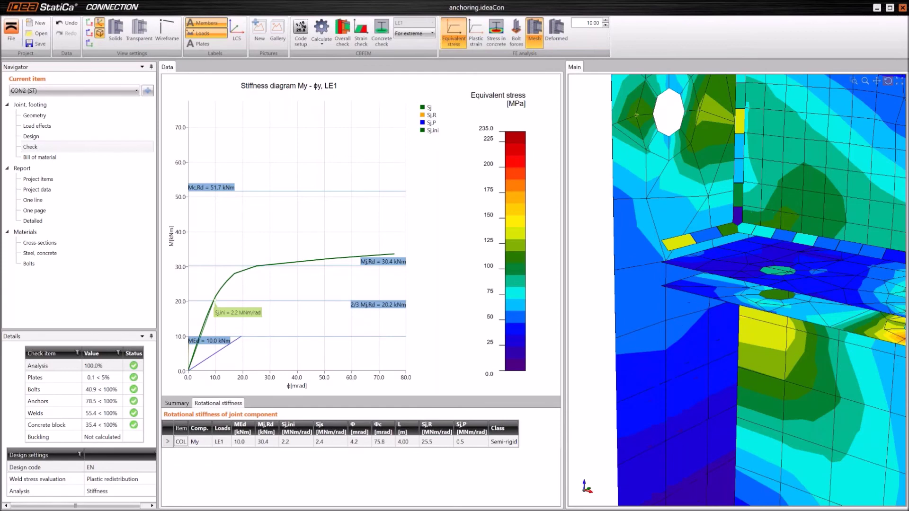
scroll(728, 220, "down", 2)
left_click_drag(672, 223, 694, 209)
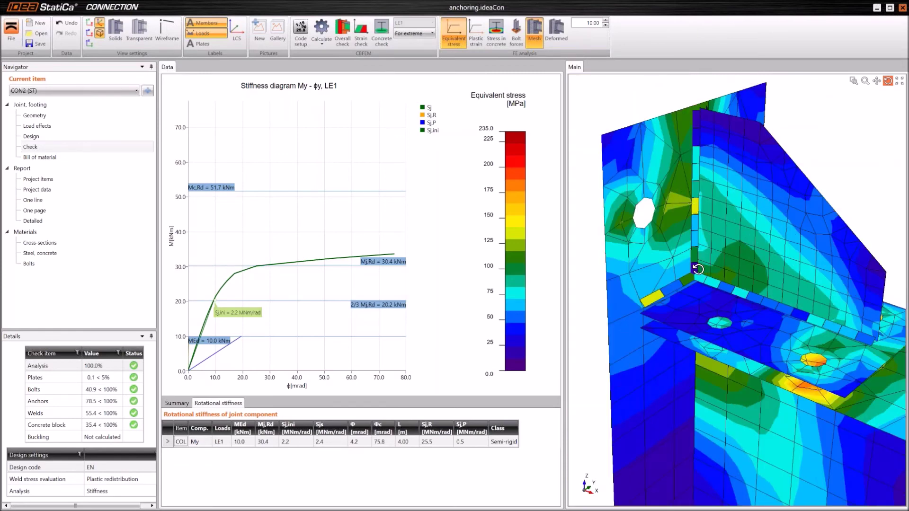
scroll(767, 318, "down", 2)
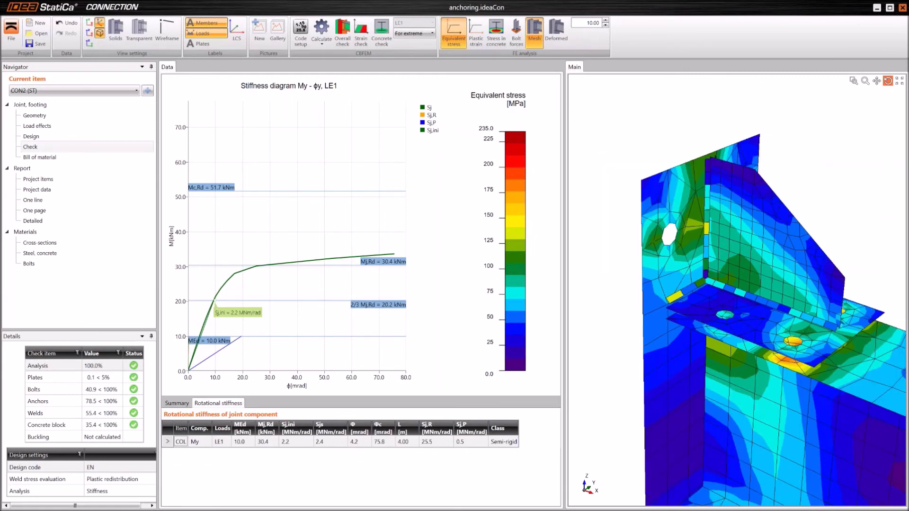
middle_click_drag(767, 318, 752, 293)
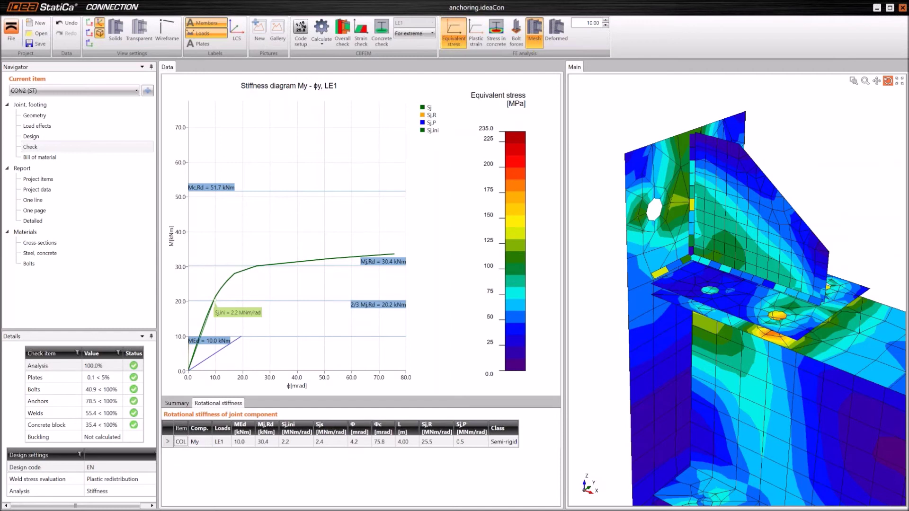
- Review the internal forces assigned to member COL in load effect LE1
left_click(41, 126)
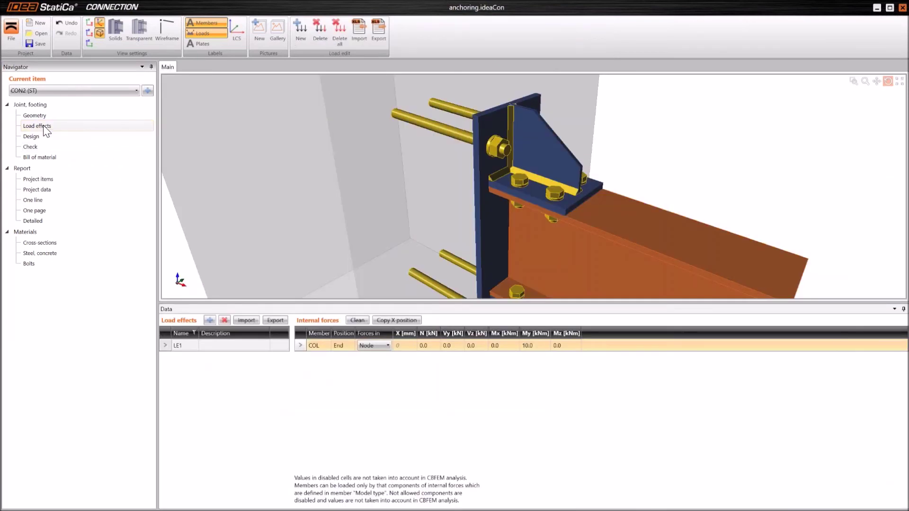
left_click(44, 126)
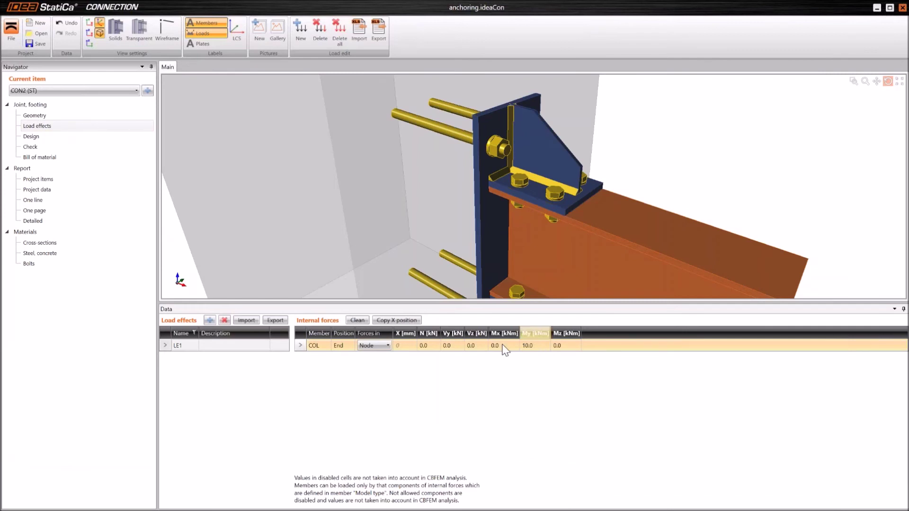
left_click(559, 345)
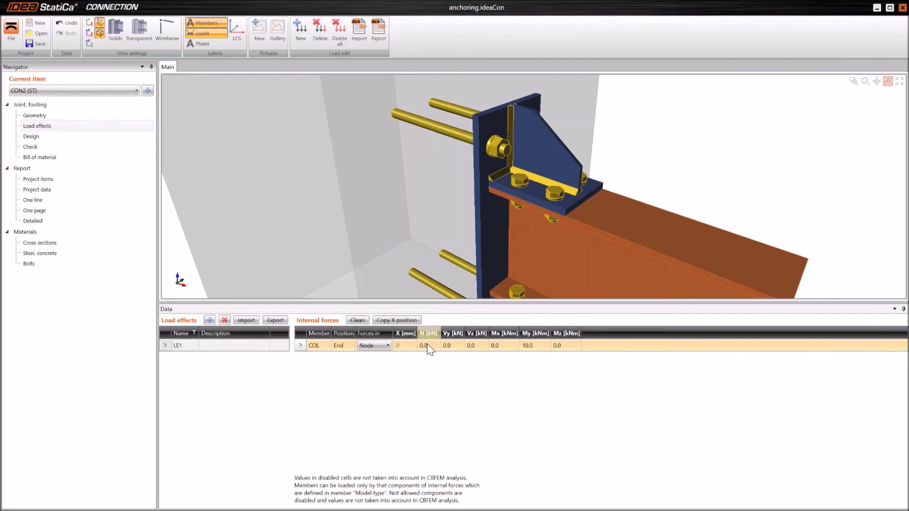
- Return to the check results and examine the equivalent stress around the bolt hole in COL's upper flange up close
left_click(33, 147)
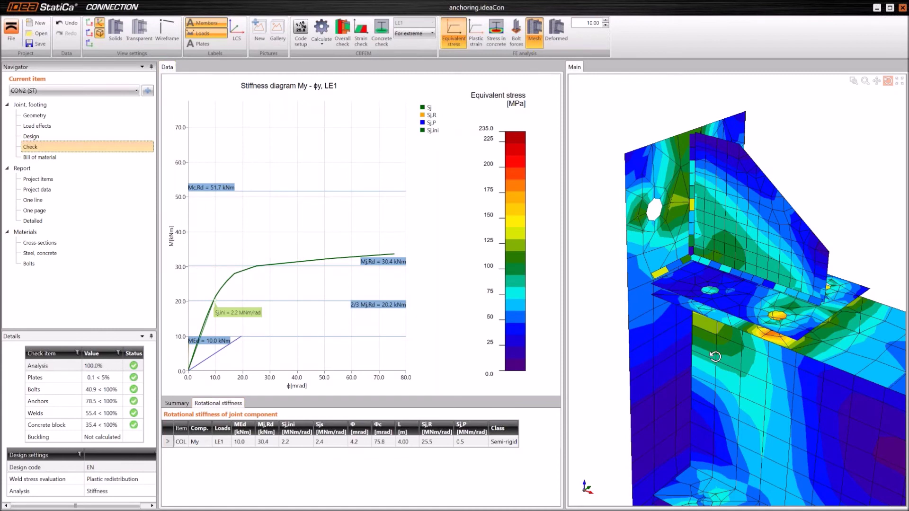
scroll(734, 346, "down", 5)
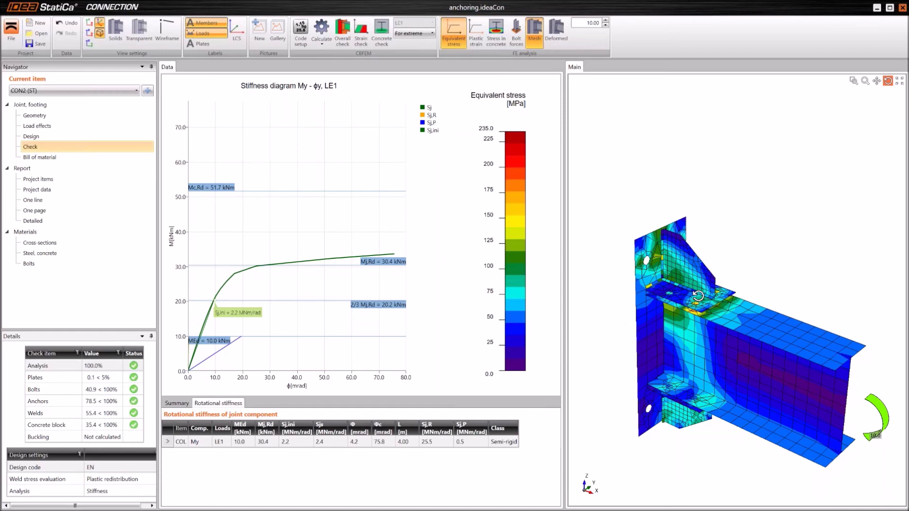
scroll(698, 296, "up", 5)
mouse_move(698, 268)
left_mouse_down()
mouse_move(659, 264)
mouse_move(700, 310)
mouse_move(710, 276)
mouse_move(703, 264)
left_mouse_up()
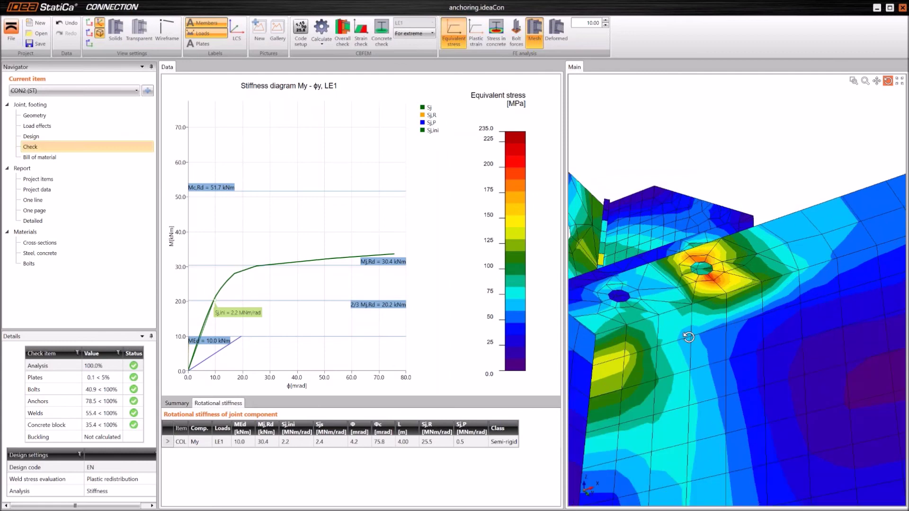
left_click_drag(688, 337, 656, 266)
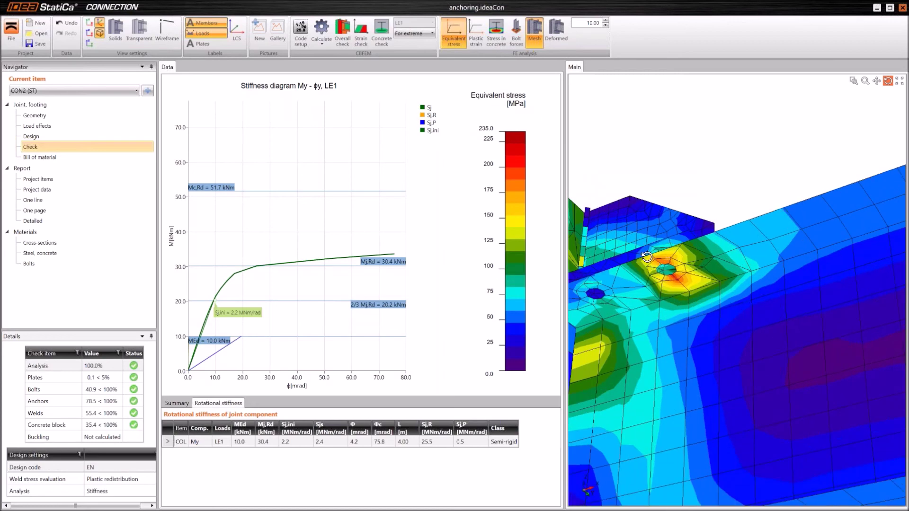
scroll(647, 256, "up", 2)
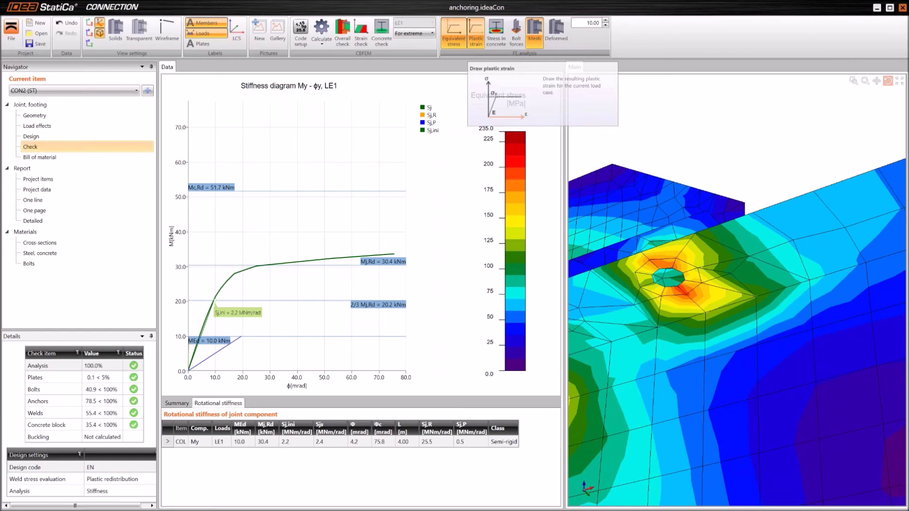
- Display the plastic strain on the joint and inspect its distribution around the upper flange bolts
left_click(476, 33)
left_click_drag(722, 271, 747, 334)
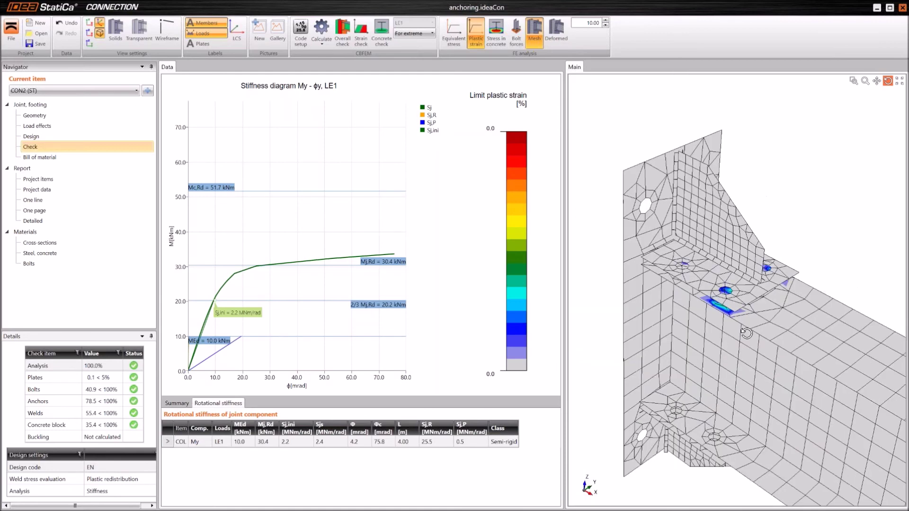
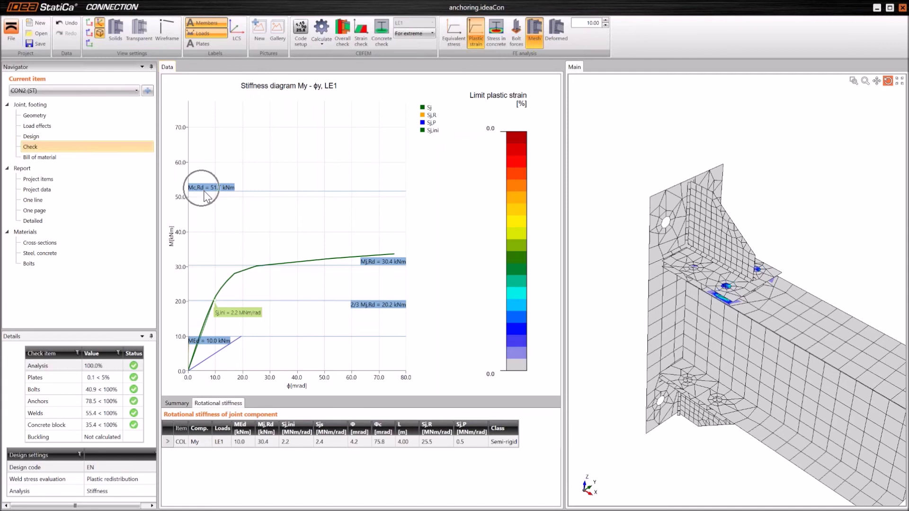
- Examine the MEd and Mj,Rd levels in the My–φy stiffness diagram for LE1 and inspect the joint's plastic strain from the side
left_click(382, 263)
scroll(217, 337, "up", 2)
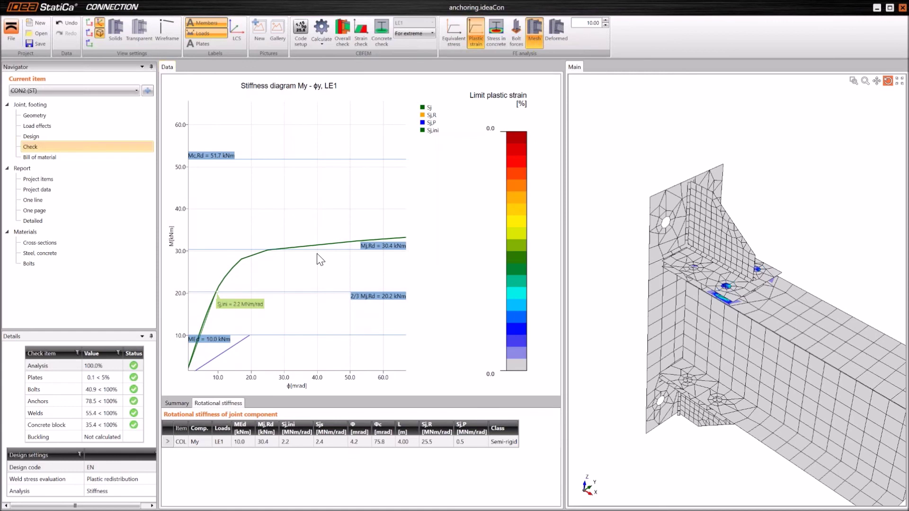
left_click(374, 245)
left_click(388, 247)
left_click(217, 343)
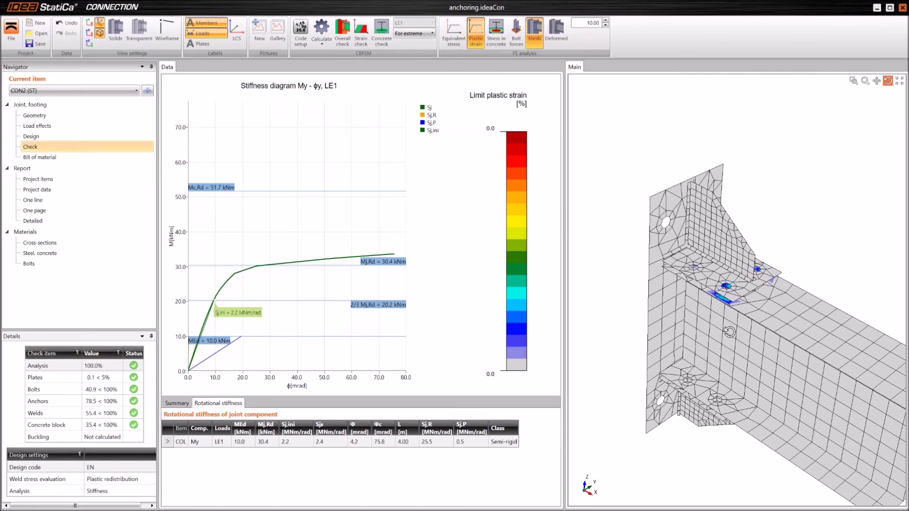
left_click_drag(729, 332, 662, 287)
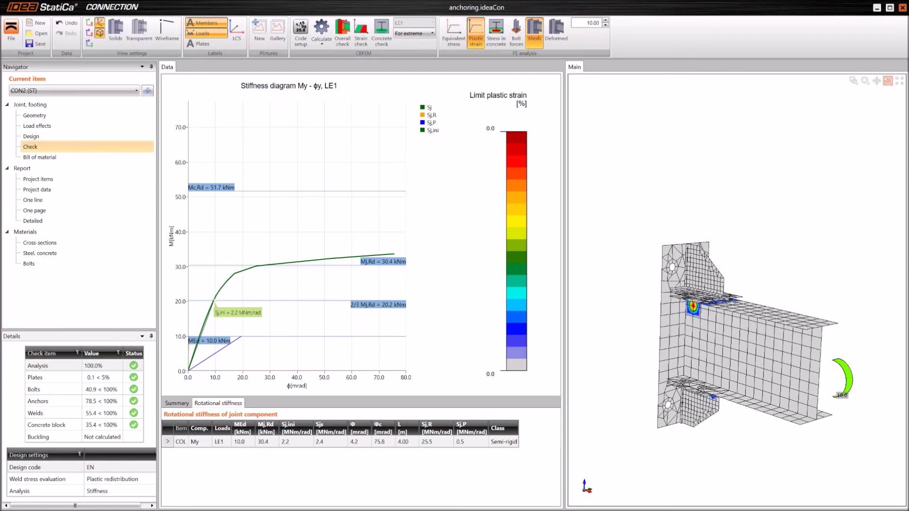
- Switch to the IDEA StatiCa launcher, review the available BIM links such as Tekla v. 2017, and close the list
key("alt+Tab")
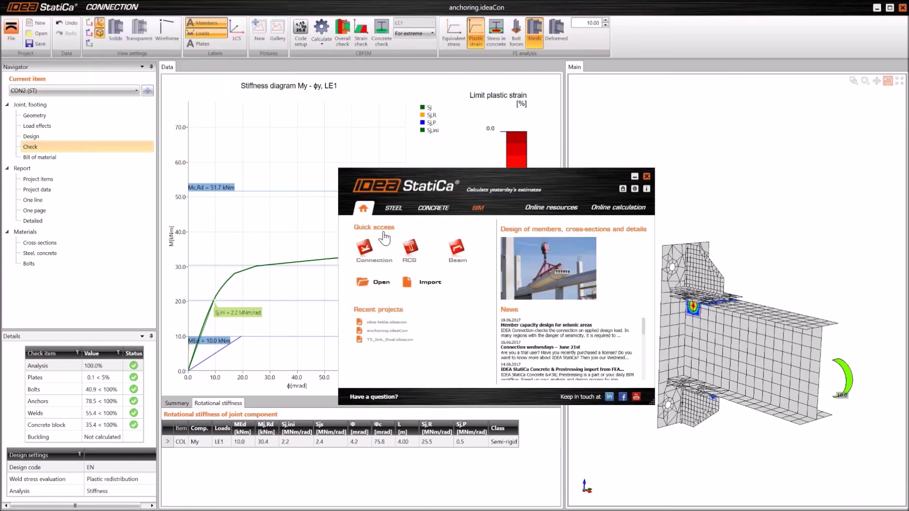
left_click(478, 209)
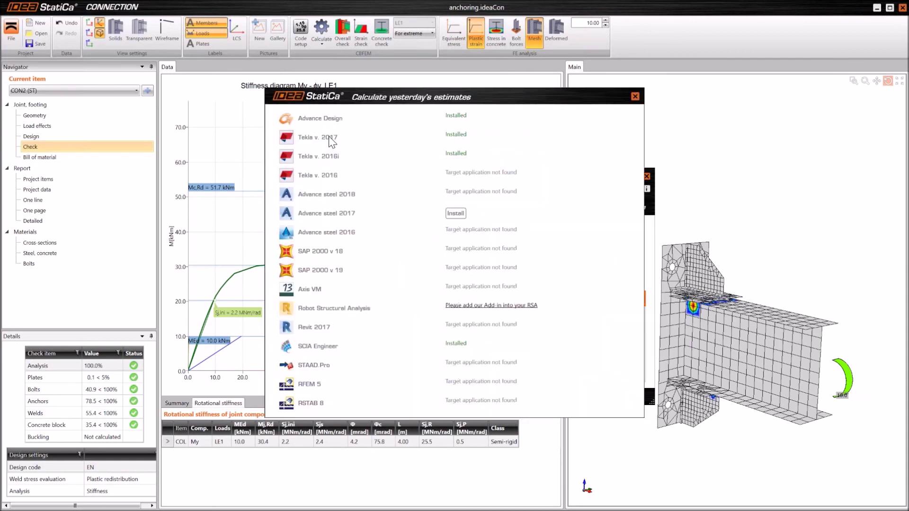
left_click(330, 141)
left_click(330, 141)
key("Escape")
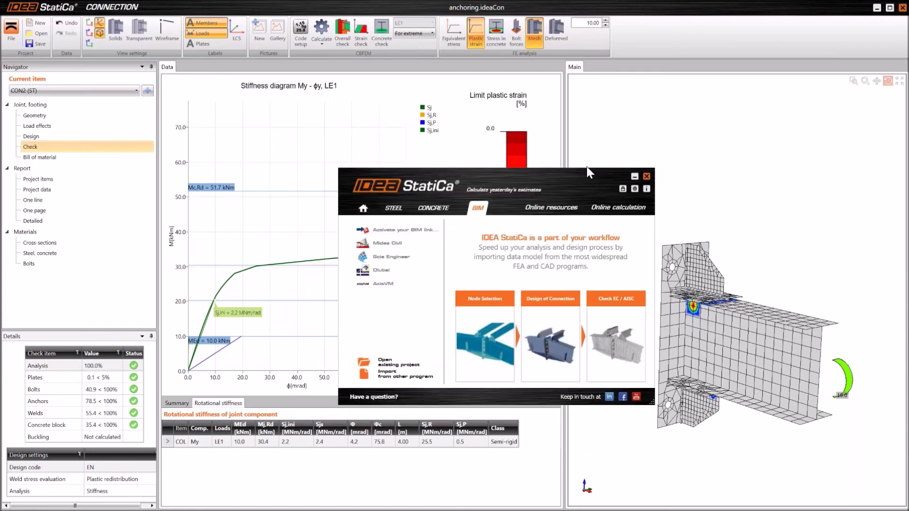